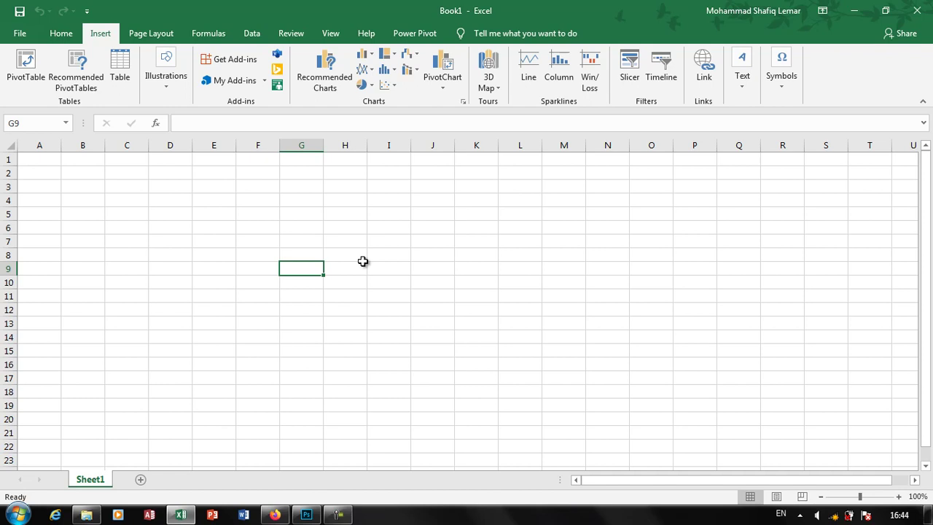
# - Enter the season headers Spring, Summer, Fall and Winter in G8:J8
pyautogui.press('Up')
pyautogui.write('S')
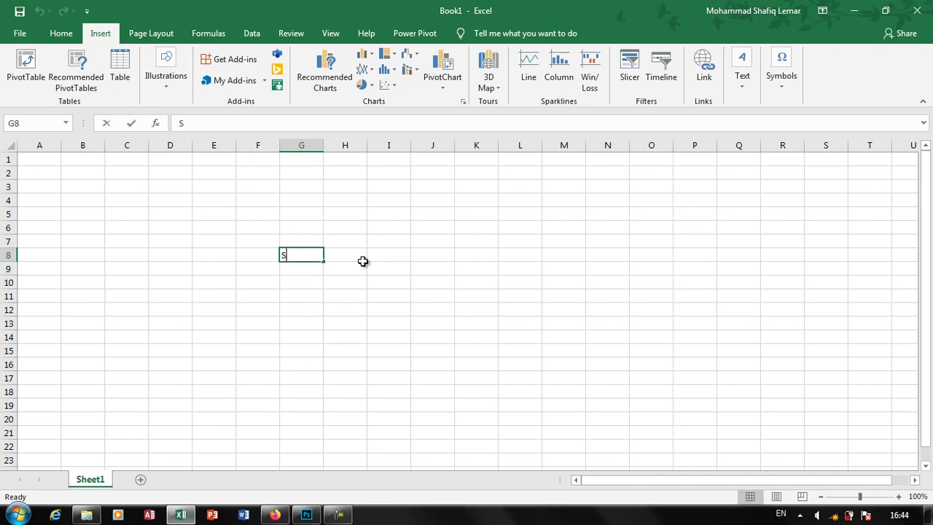
pyautogui.write('ea')
pyautogui.press('BackSpace')
pyautogui.press('BackSpace')
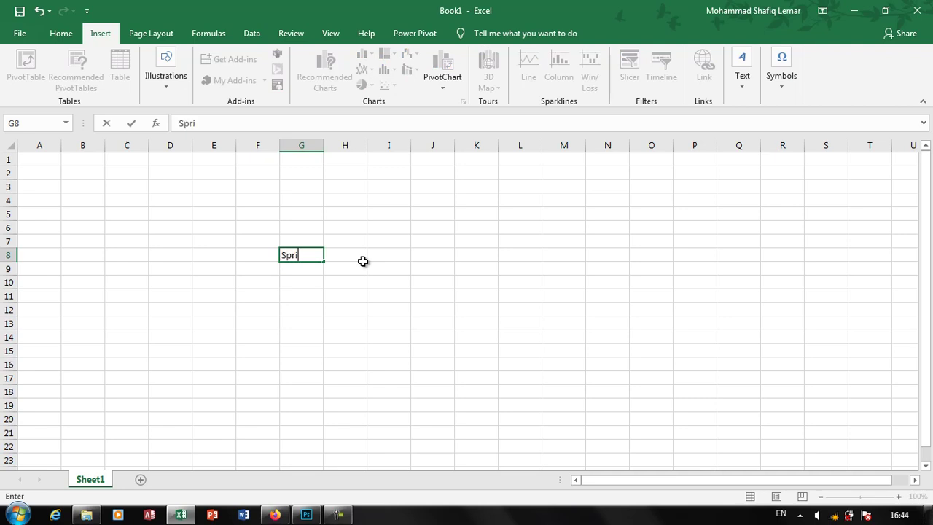
pyautogui.write('ng')
pyautogui.click(363, 262)
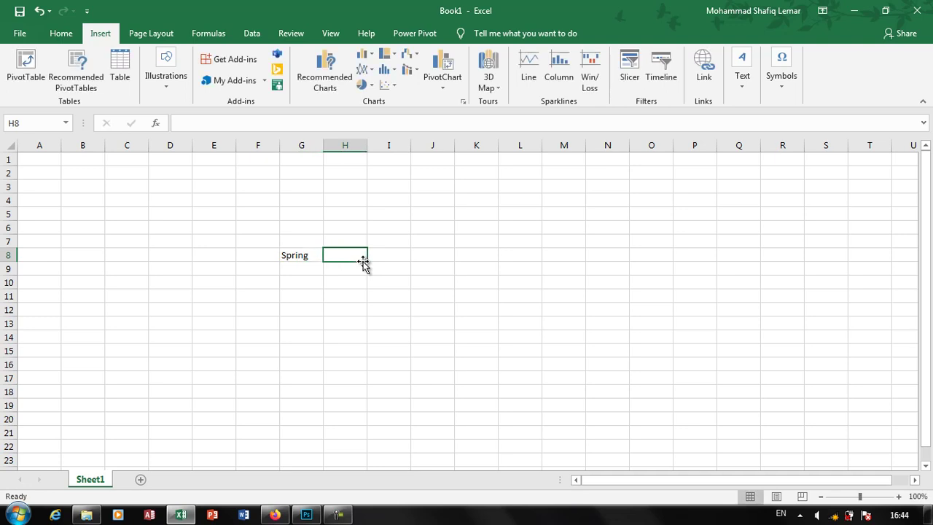
pyautogui.write('Summe')
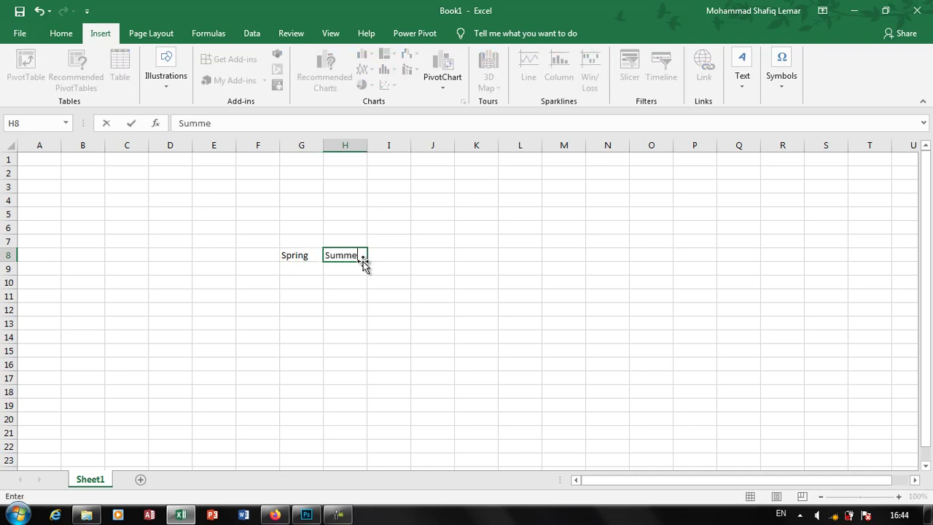
pyautogui.write('r')
pyautogui.press('Tab')
pyautogui.write('Fal')
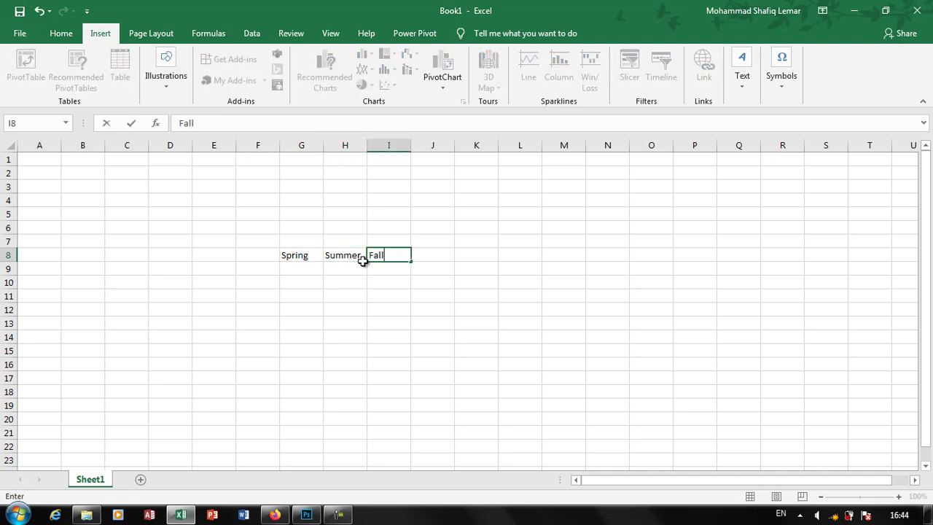
pyautogui.press('Tab')
pyautogui.write('Win')
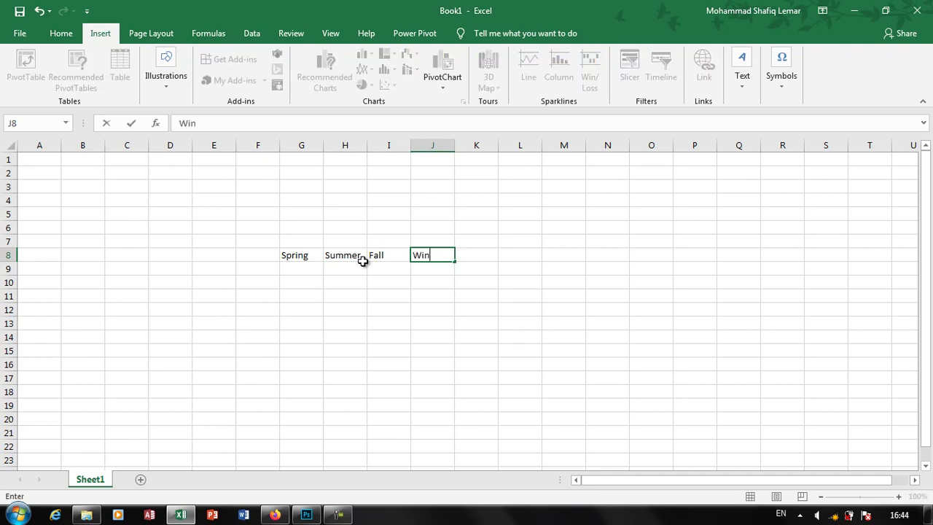
pyautogui.write('ter')
pyautogui.press('Down')
# - Add the Coats label in F9 with values 40, 1, 20 and 140 across G9:J9
pyautogui.press('Left')
pyautogui.press('Left')
pyautogui.press('Left')
pyautogui.press('Left')
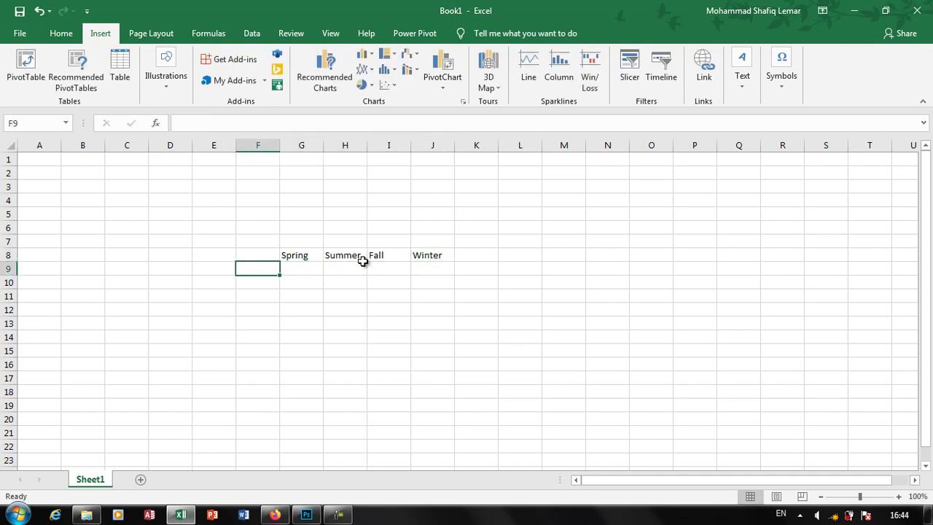
pyautogui.write('Co')
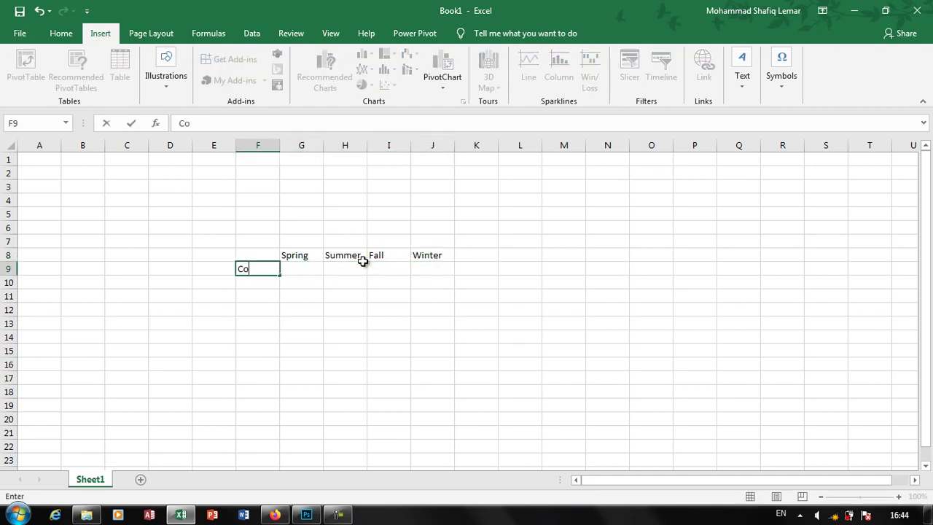
pyautogui.write('ats')
pyautogui.press('Right')
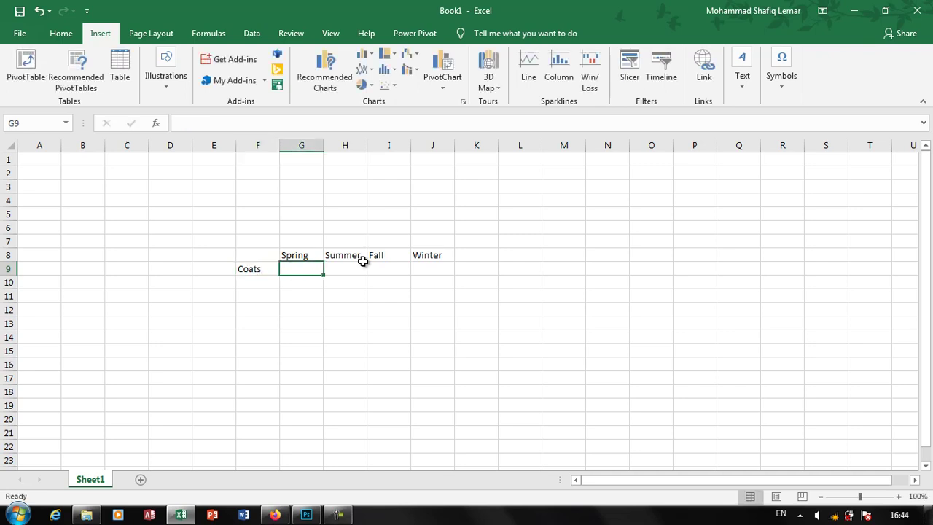
pyautogui.write('40')
pyautogui.press('Right')
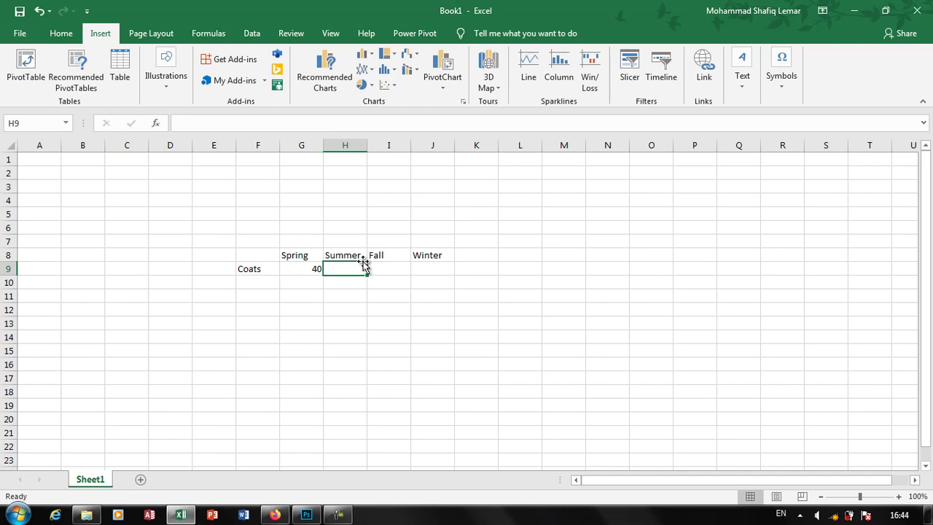
pyautogui.press('Right')
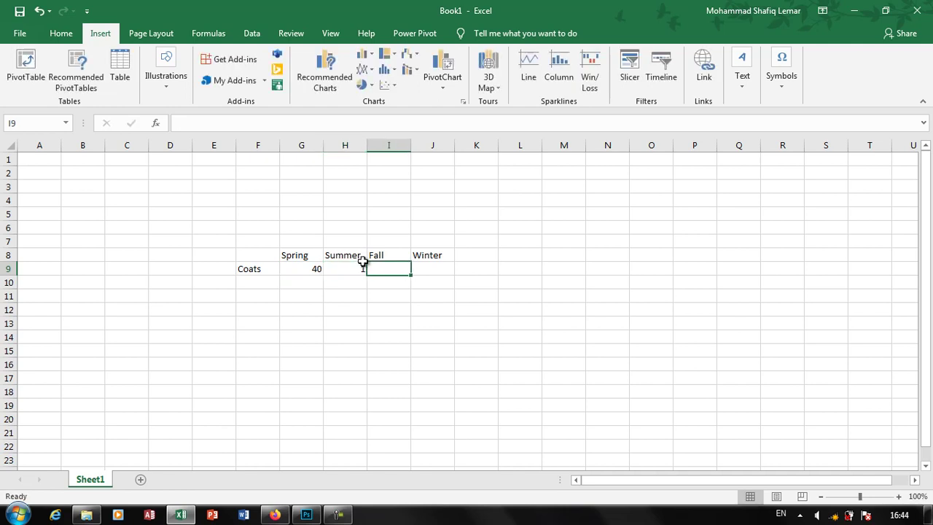
pyautogui.write('20')
pyautogui.press('Right')
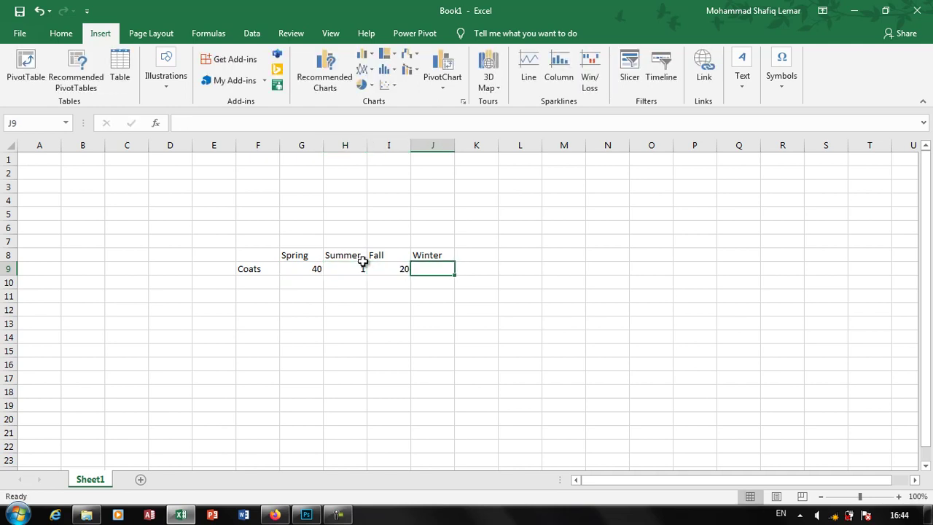
pyautogui.write('14')
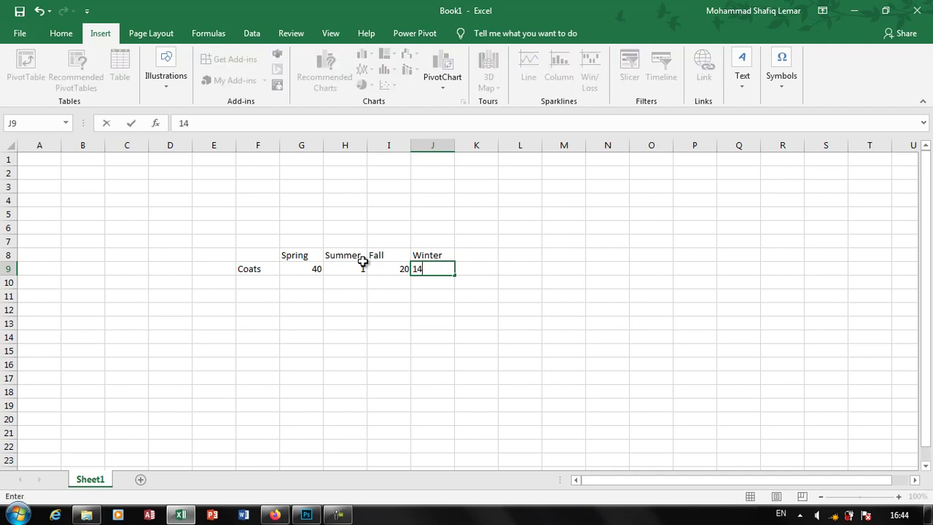
pyautogui.write('0')
pyautogui.press('Return')
pyautogui.press('Left')
pyautogui.press('Left')
pyautogui.press('Left')
pyautogui.press('Left')
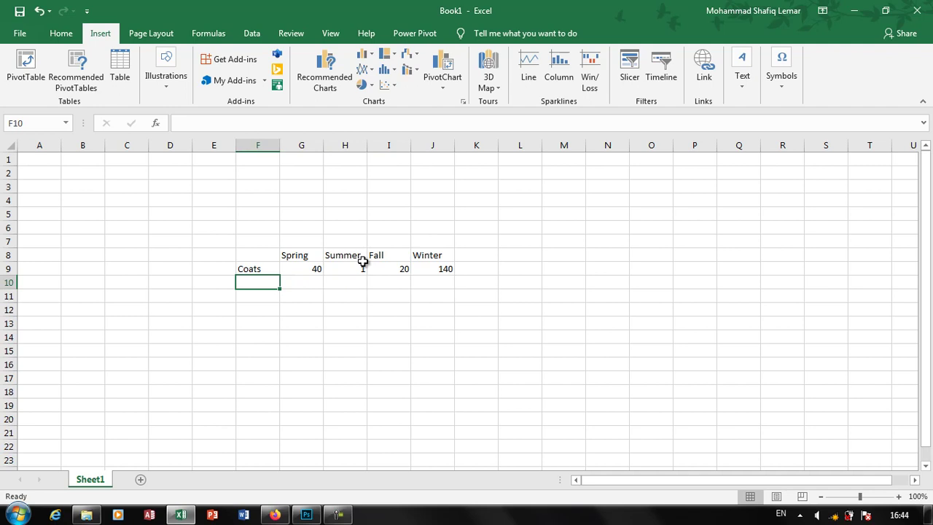
# - Add the Shoes row in F10 with values 15, 5, 30 and 180
pyautogui.write('Shoe')
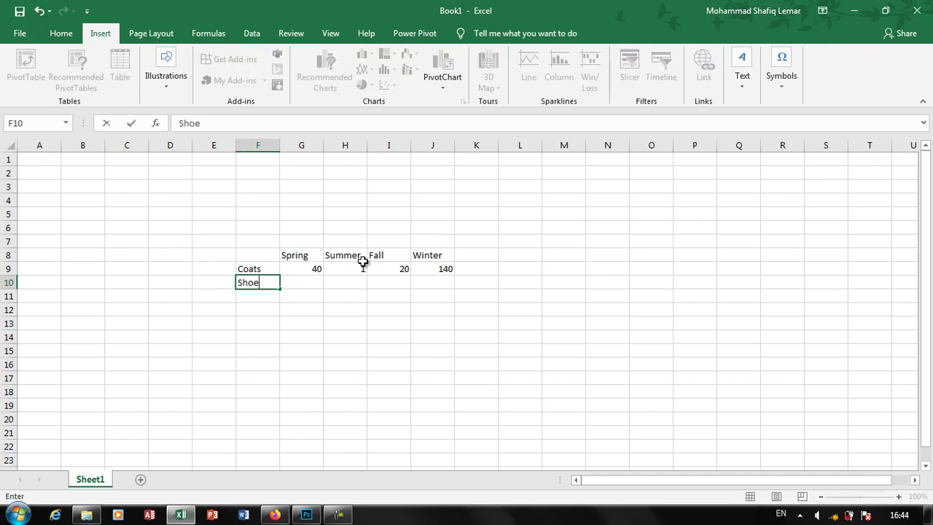
pyautogui.write('s')
pyautogui.press('Tab')
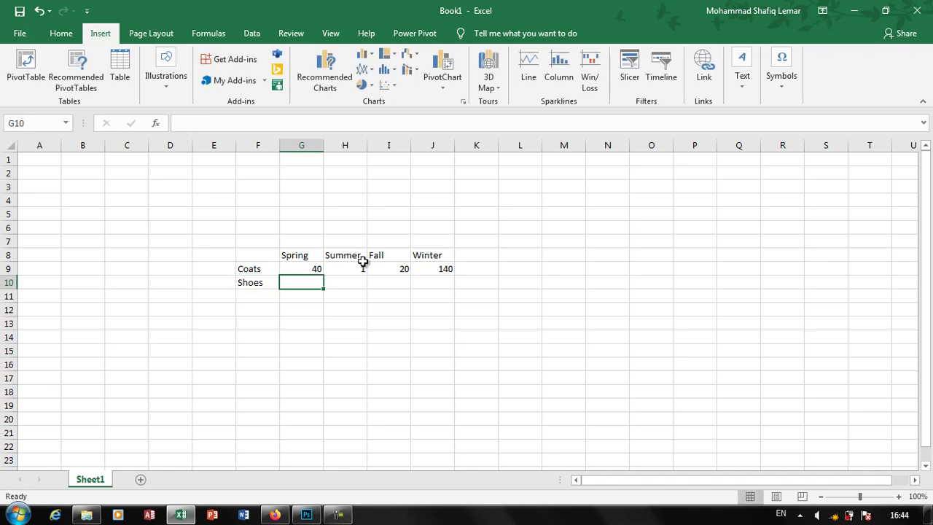
pyautogui.write('15')
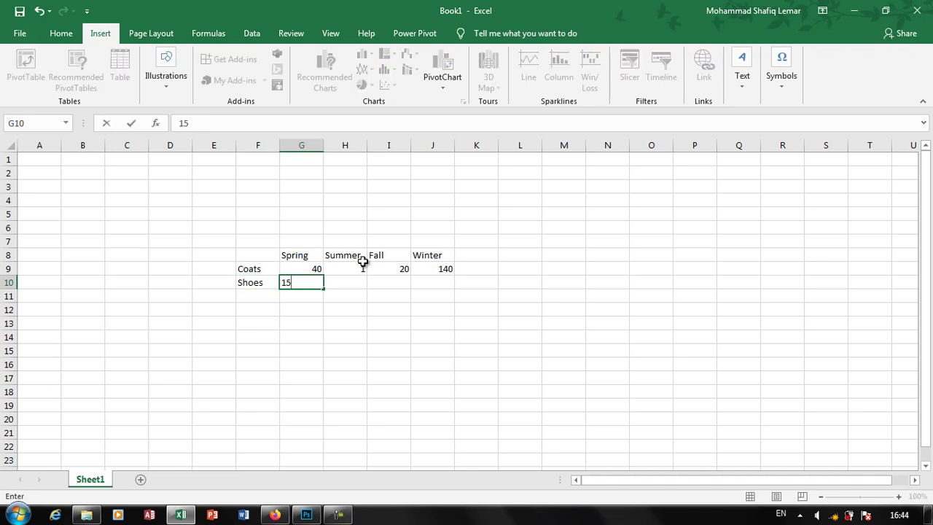
pyautogui.press('Tab')
pyautogui.write('5')
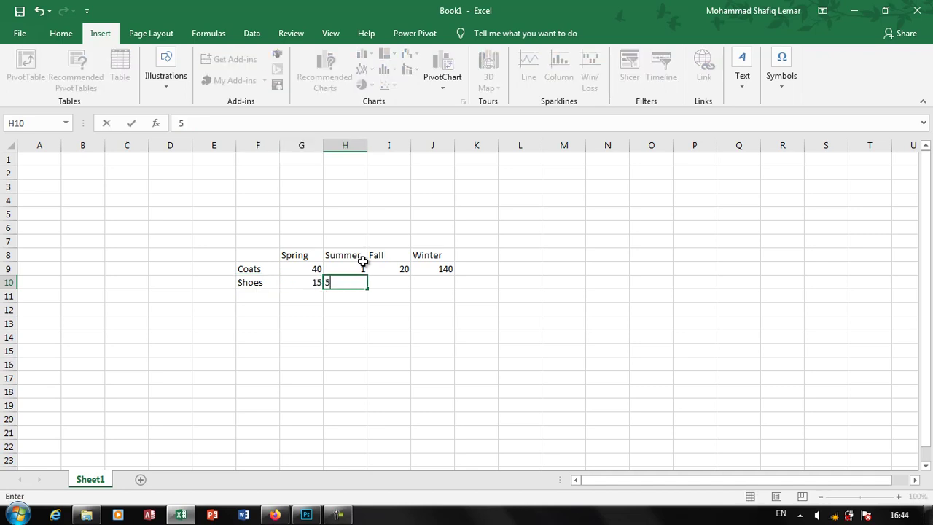
pyautogui.press('Tab')
pyautogui.write('3')
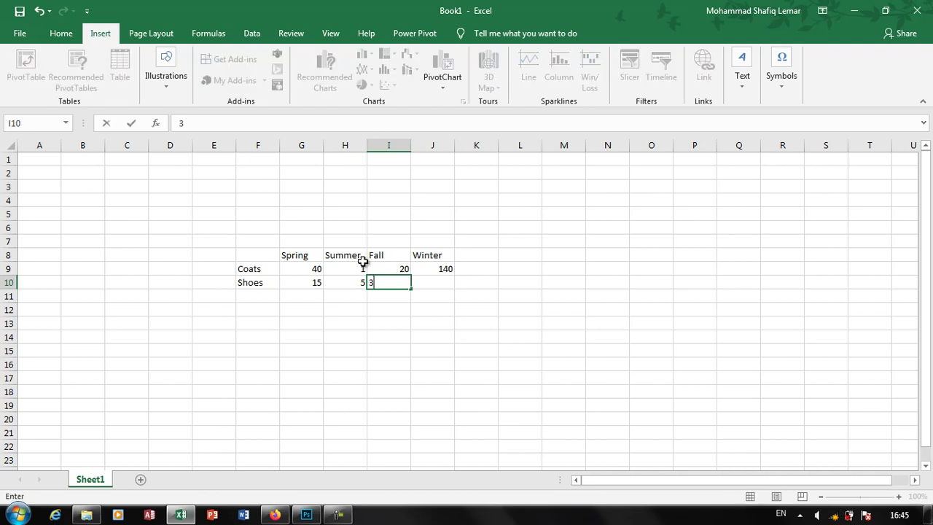
pyautogui.press('Tab')
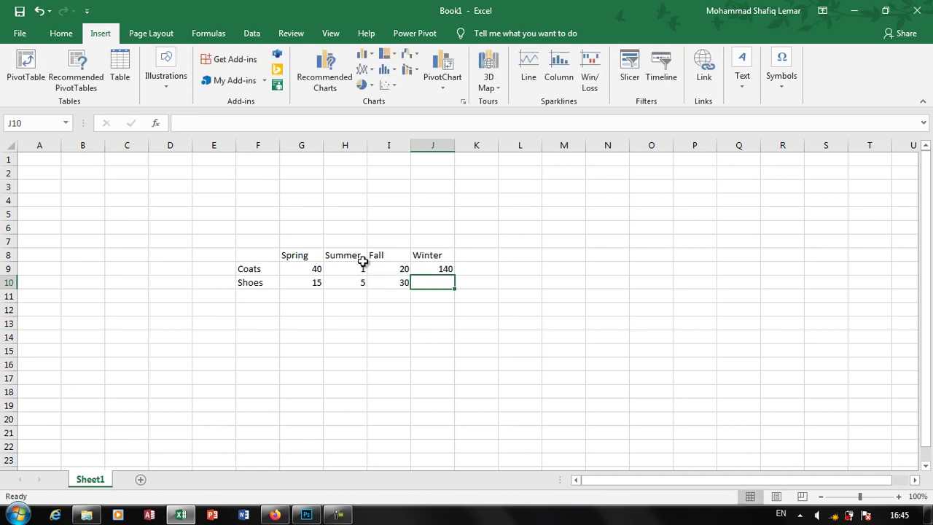
pyautogui.write('180')
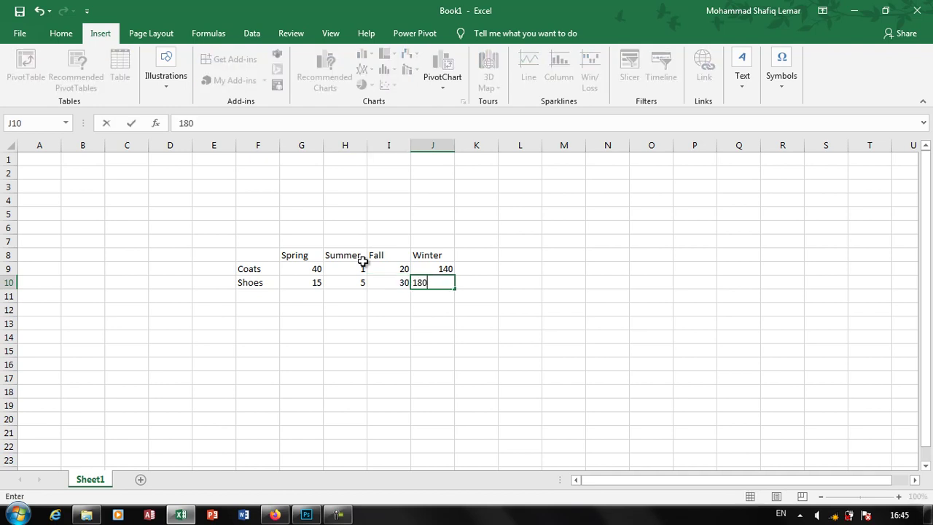
pyautogui.press('Return')
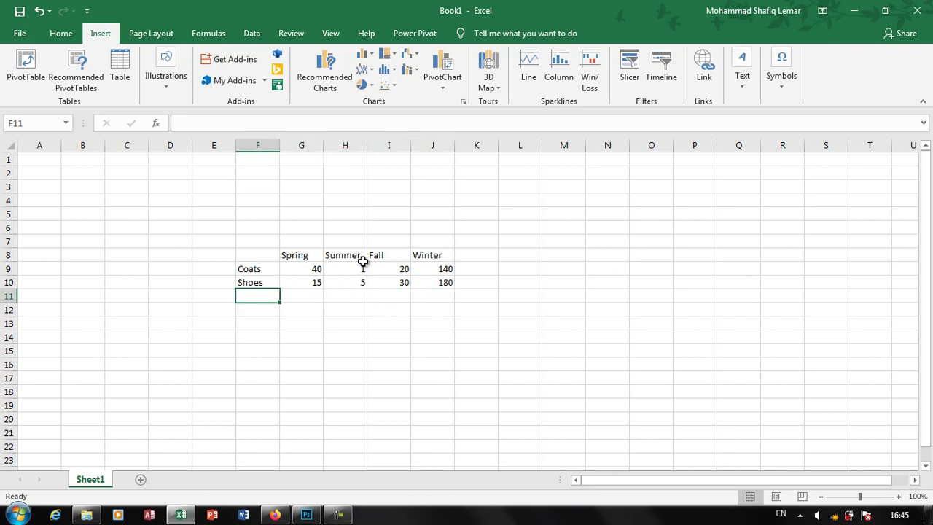
# - Add the Hats row in F11 with values 140, 250, 140 and 60
pyautogui.write('Hats')
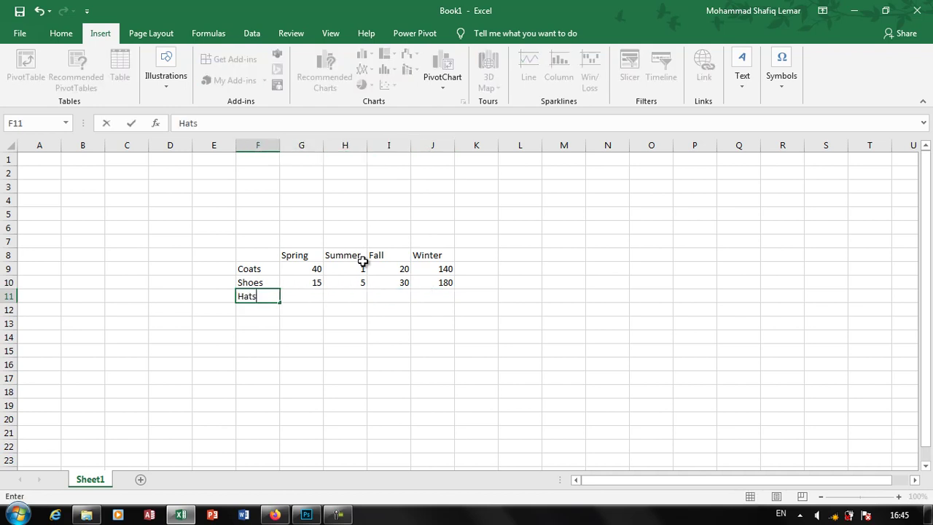
pyautogui.press('Tab')
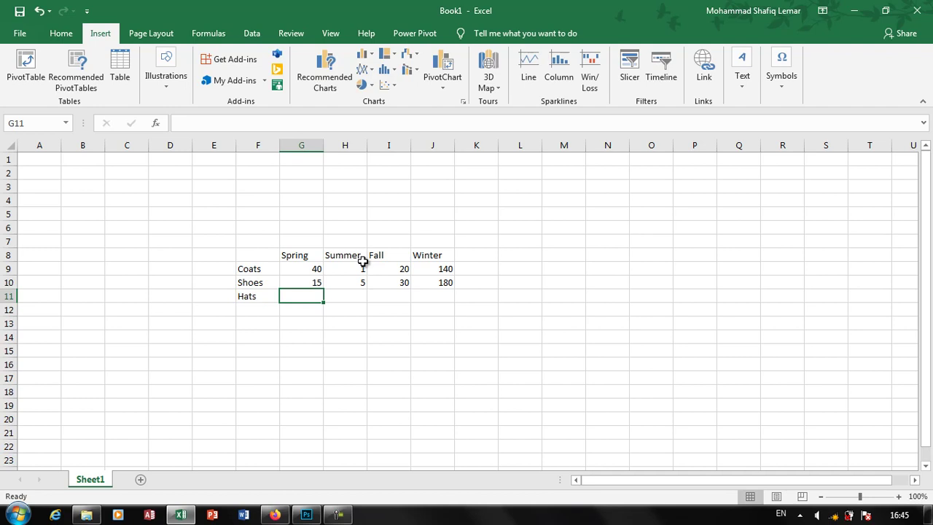
pyautogui.write('140')
pyautogui.press('Tab')
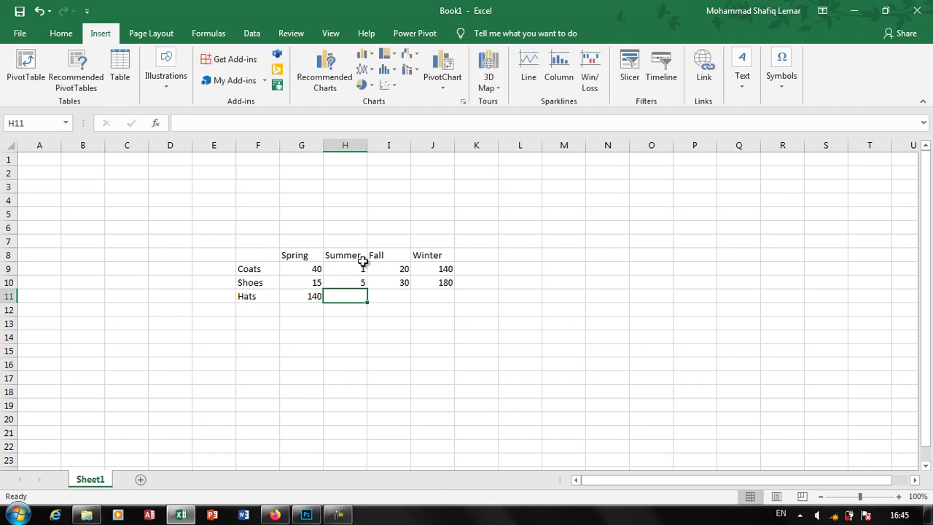
pyautogui.write('250')
pyautogui.press('Tab')
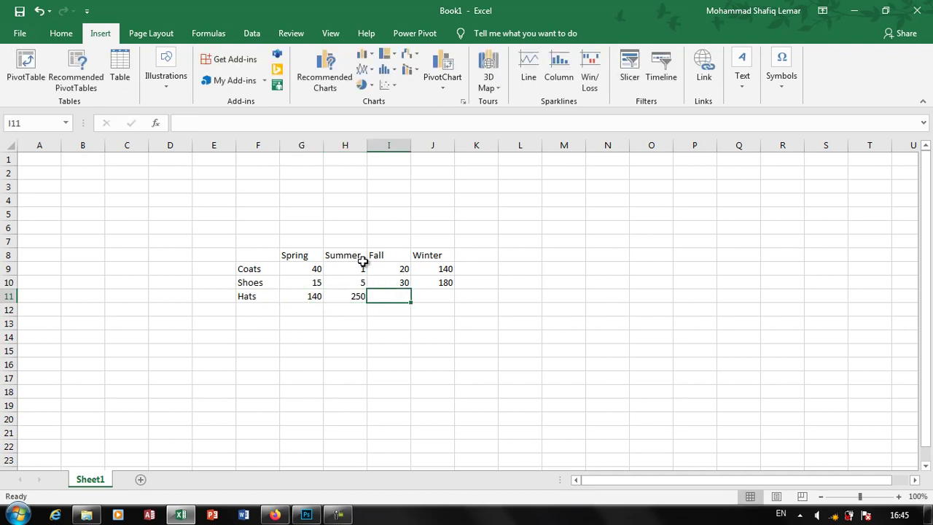
pyautogui.write('140')
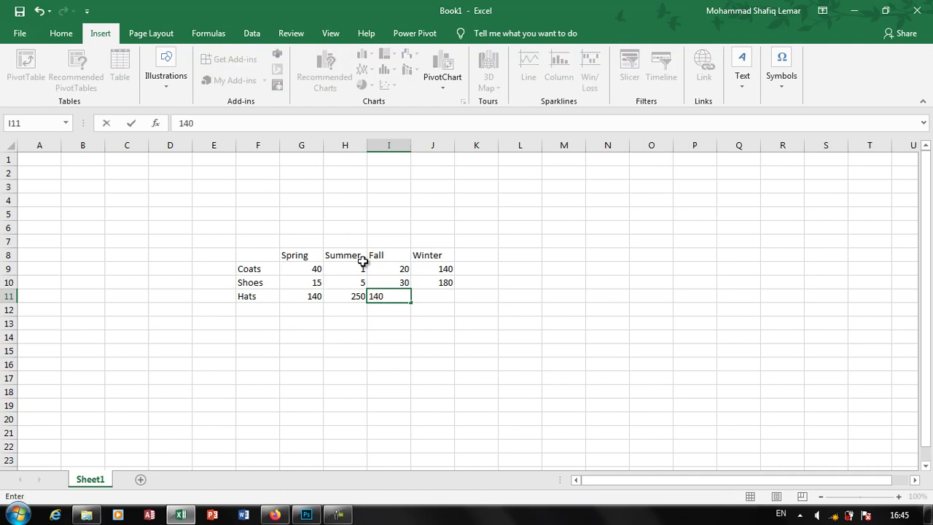
pyautogui.press('Tab')
pyautogui.write('60')
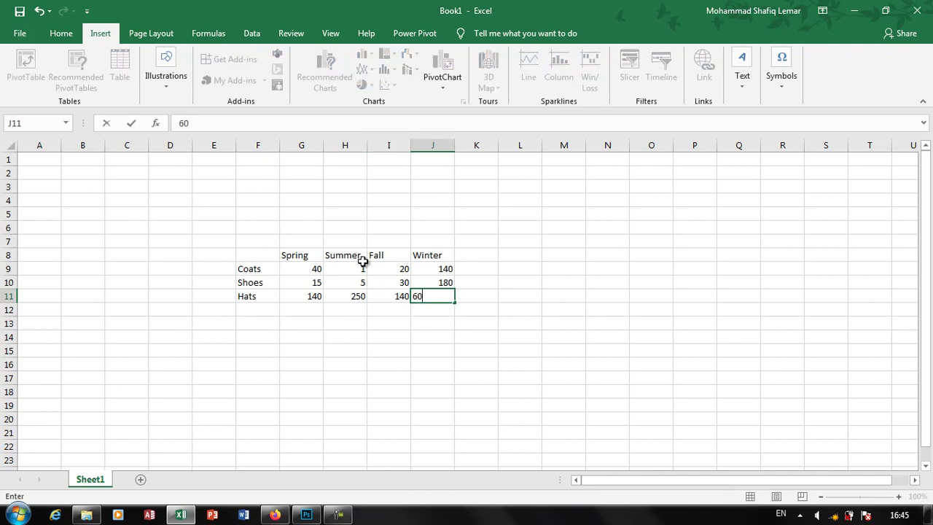
pyautogui.press('Return')
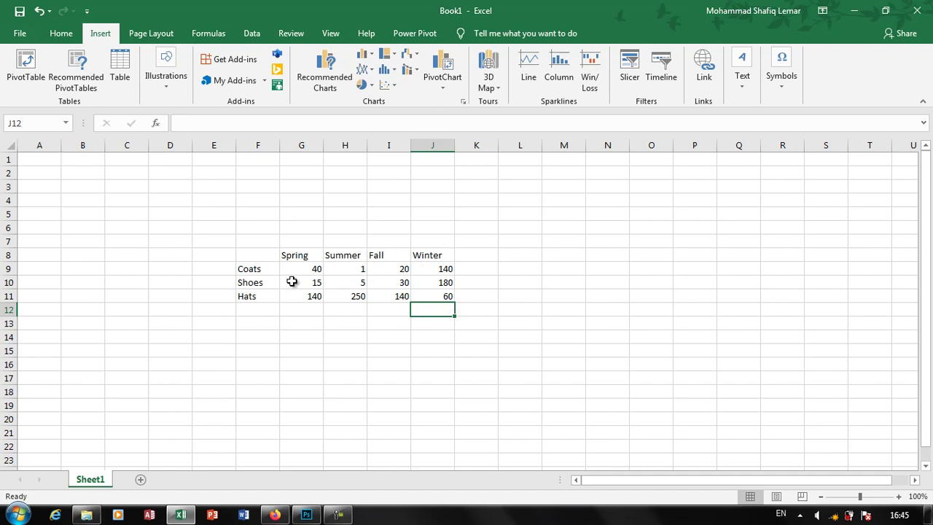
# - Type 'Coat Graph' into N4 and drag column N's border slightly wider
pyautogui.click(471, 268)
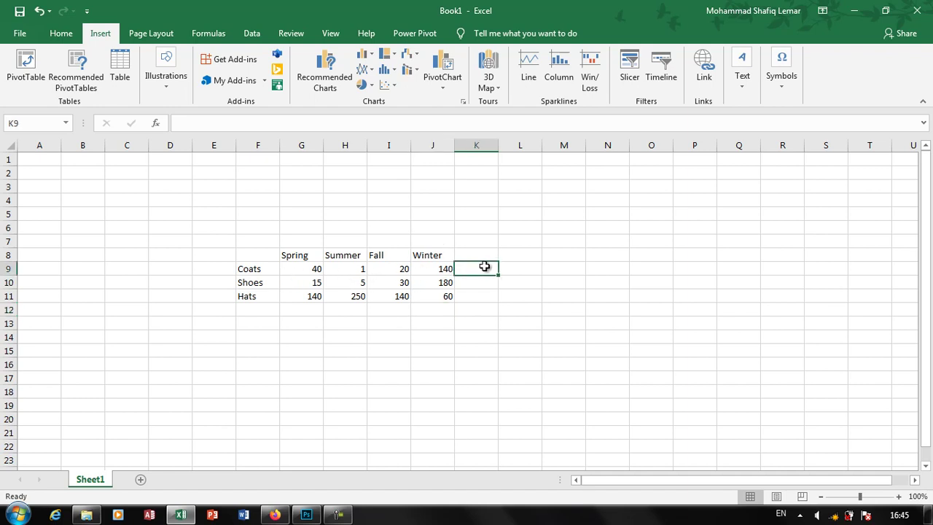
pyautogui.moveTo(485, 266); pyautogui.dragTo(644, 255)
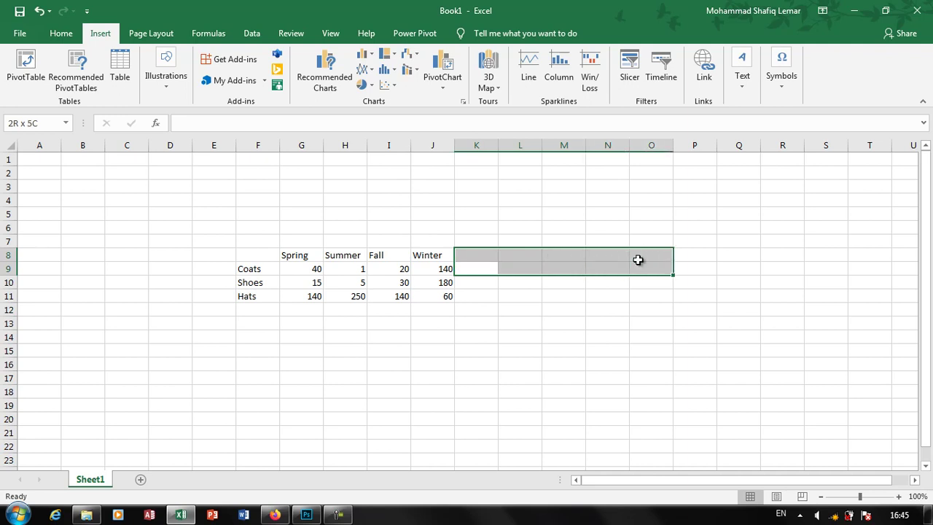
pyautogui.click(592, 202)
pyautogui.write('Co')
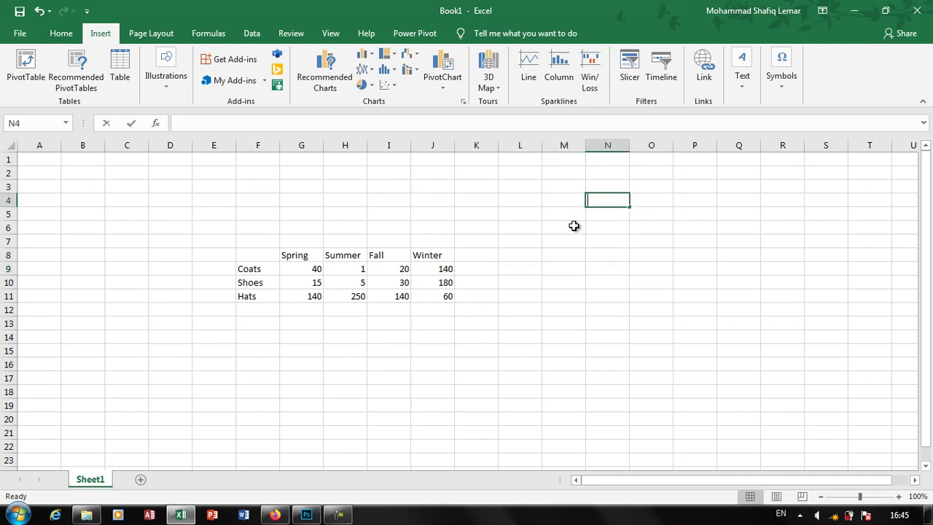
pyautogui.write('at')
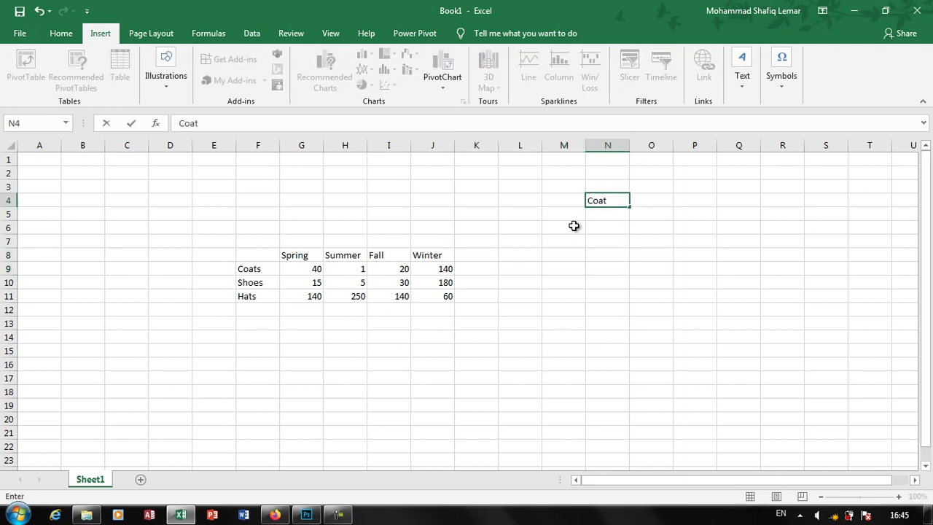
pyautogui.write(' Graph')
pyautogui.click(621, 212)
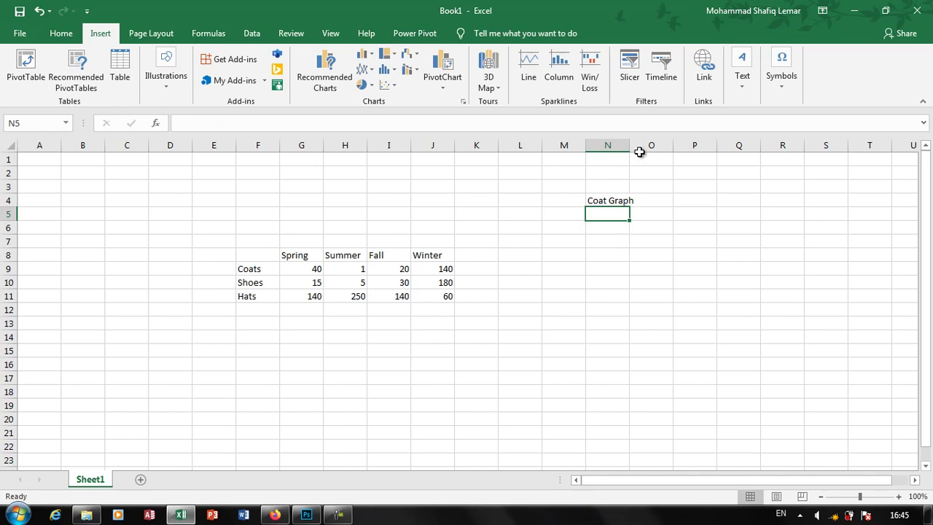
pyautogui.moveTo(630, 145); pyautogui.dragTo(637, 145)
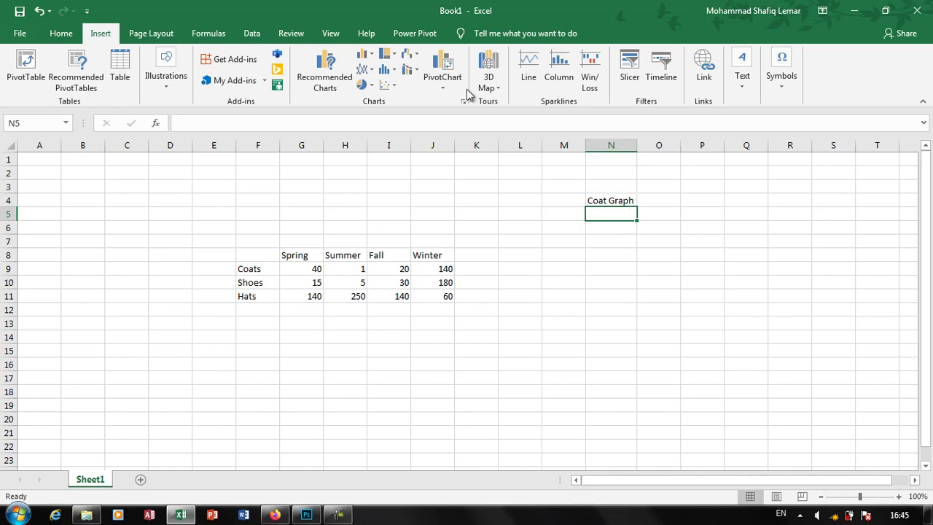
# - Insert a line sparkline of the Coats values G9:J9 at N5, correcting the invalid location
pyautogui.click(526, 73)
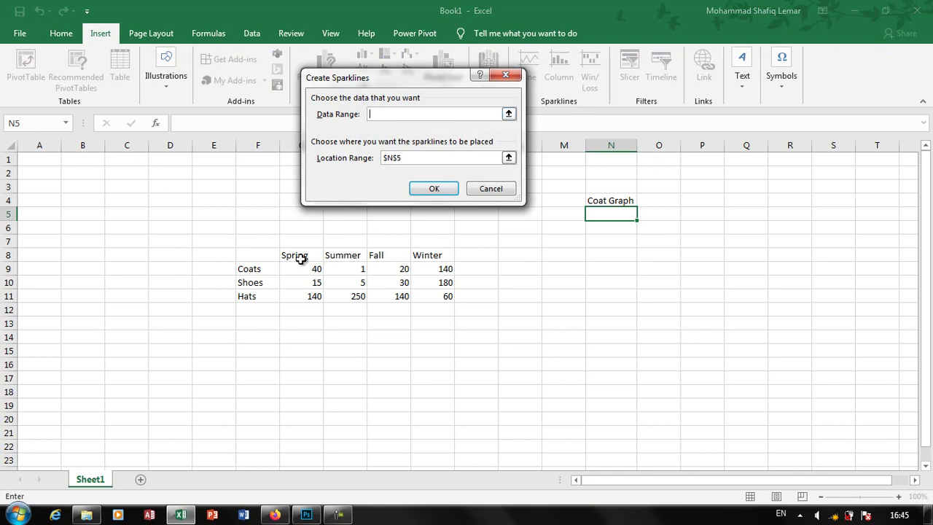
pyautogui.moveTo(302, 268); pyautogui.dragTo(437, 268)
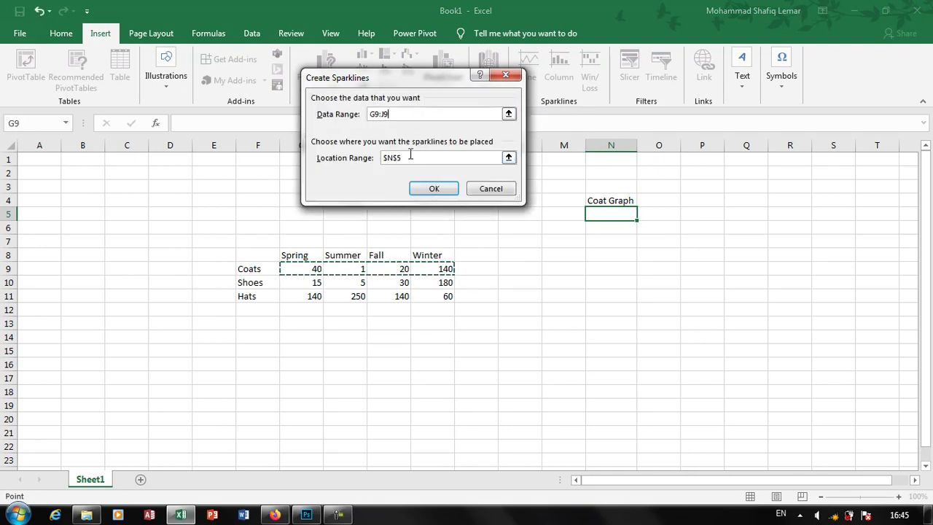
pyautogui.click(416, 157)
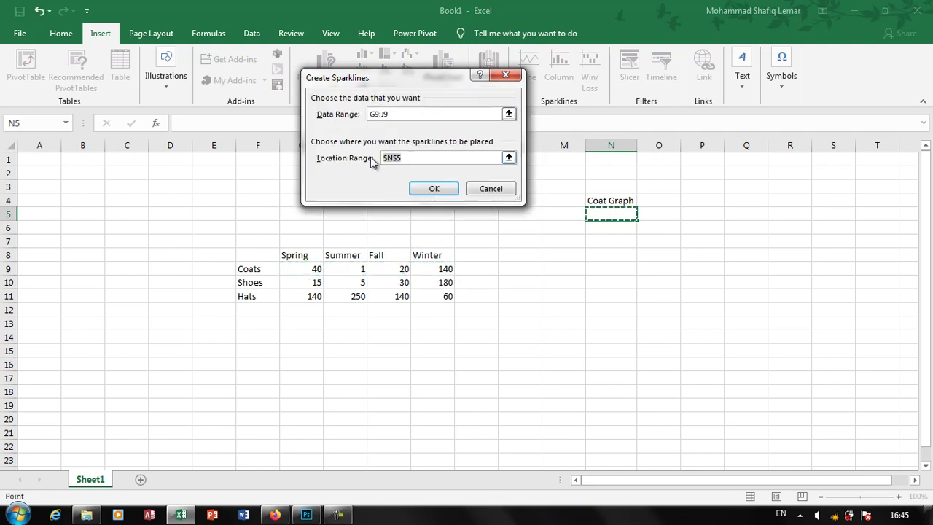
pyautogui.click(603, 214)
pyautogui.click(433, 189)
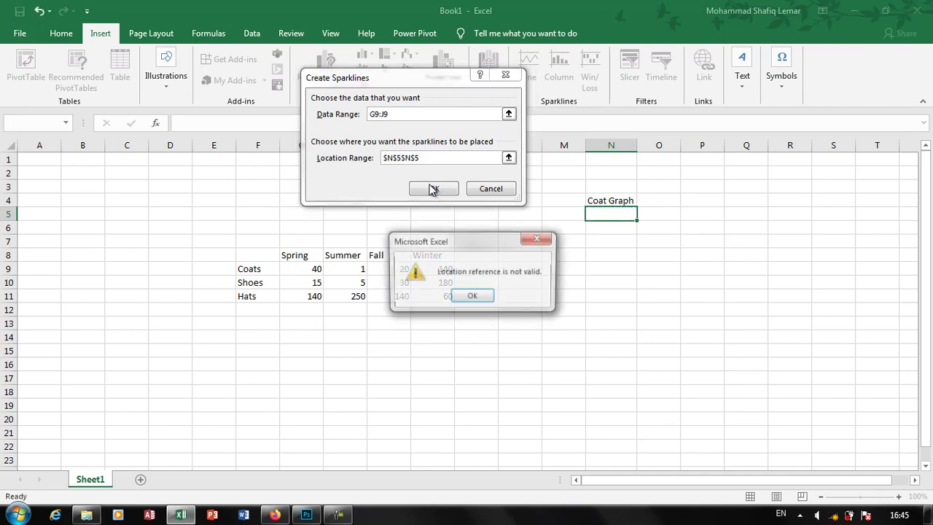
pyautogui.click(474, 296)
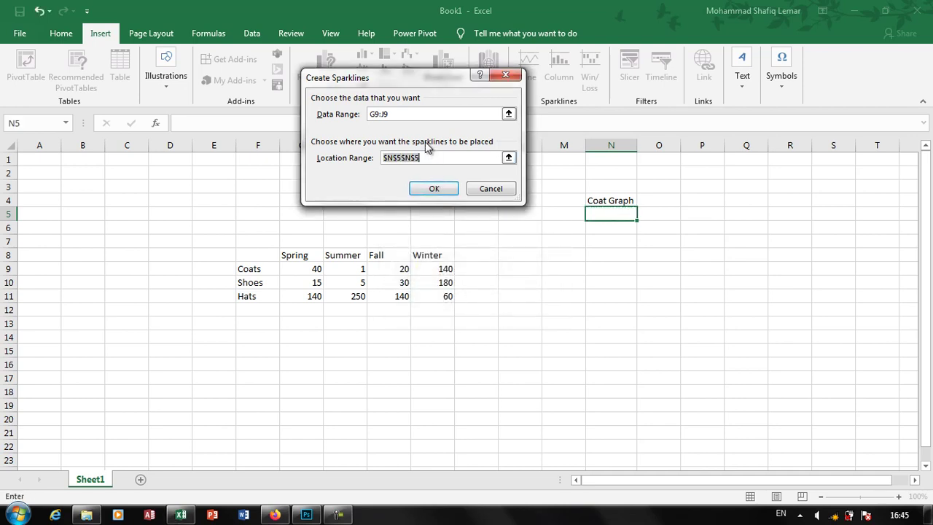
pyautogui.click(428, 157)
pyautogui.doubleClick(429, 157)
pyautogui.press('BackSpace')
pyautogui.click(599, 216)
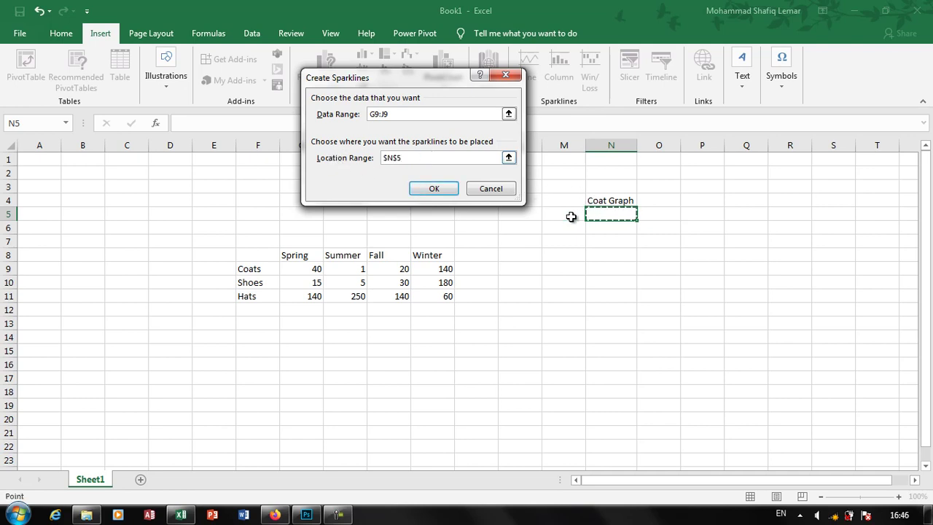
pyautogui.click(434, 189)
pyautogui.click(521, 268)
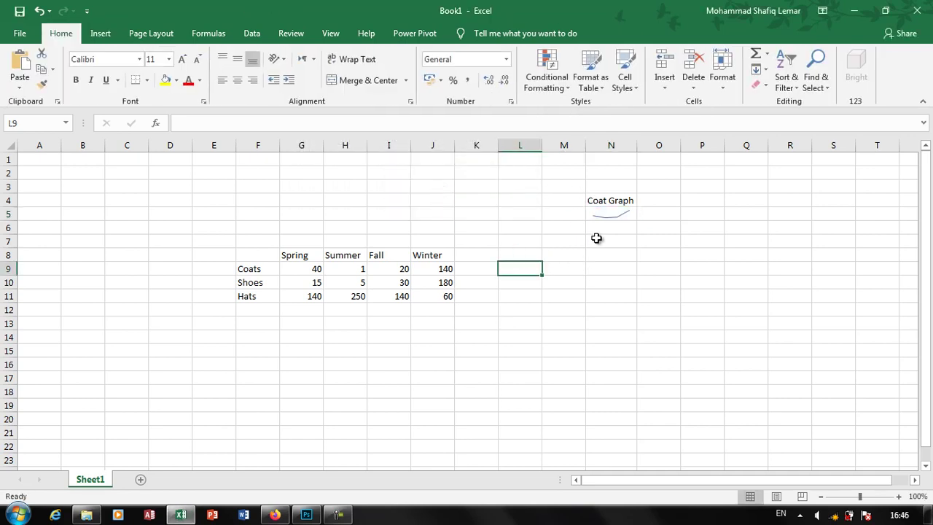
# - Merge and center N5:R8 so the Coats sparkline fills the block
pyautogui.click(599, 224)
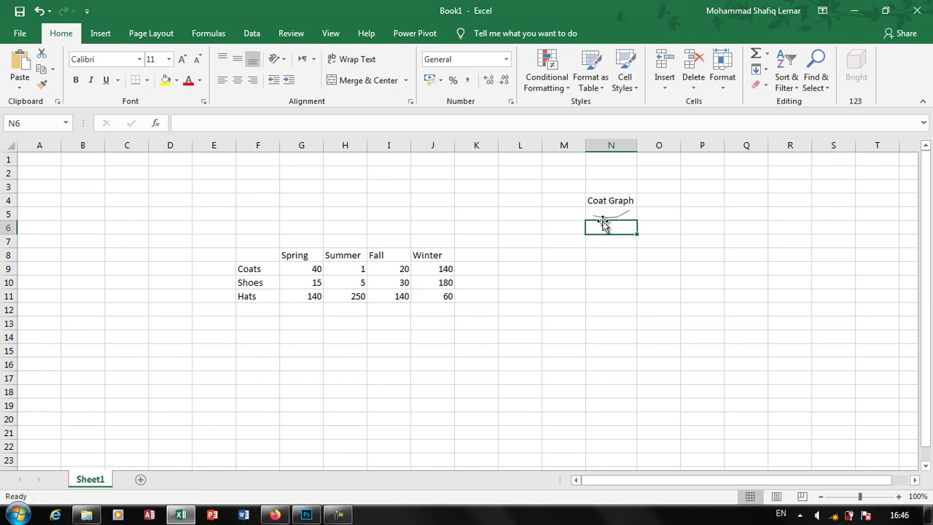
pyautogui.click(605, 212)
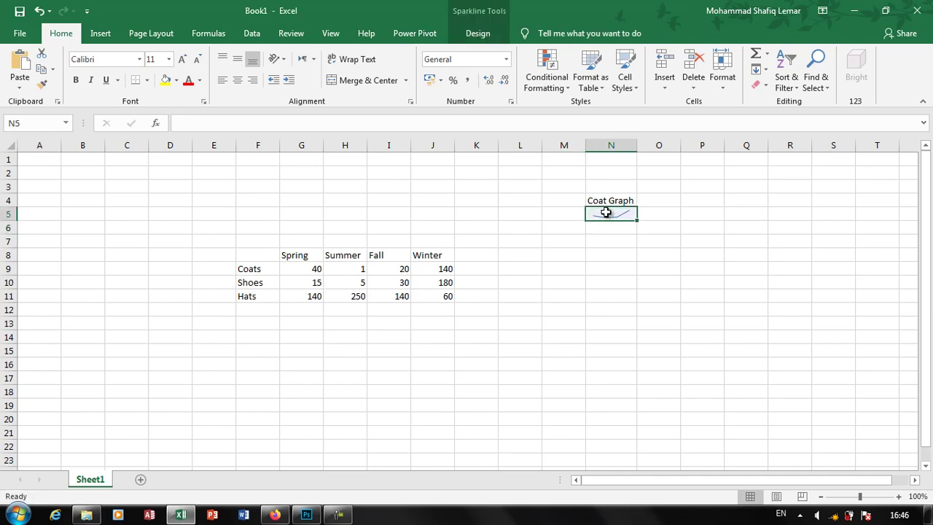
pyautogui.moveTo(606, 212); pyautogui.dragTo(778, 261)
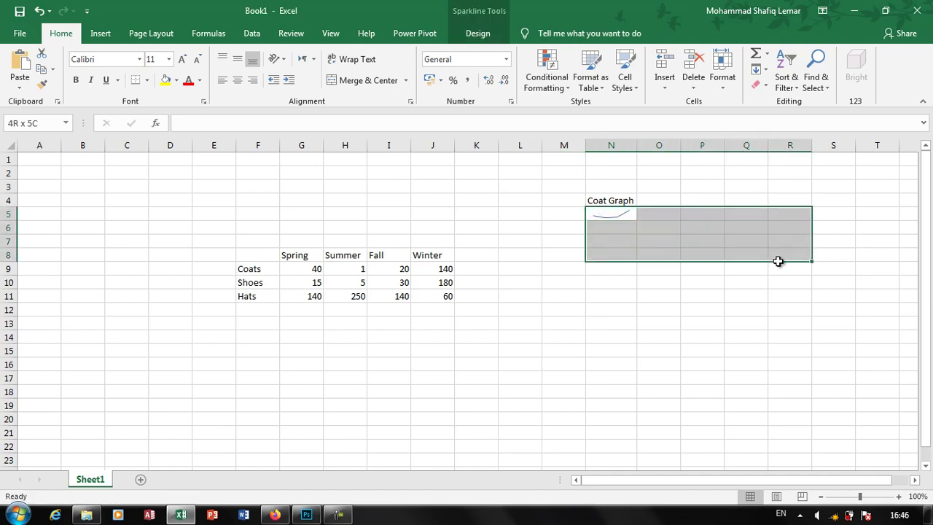
pyautogui.click(357, 82)
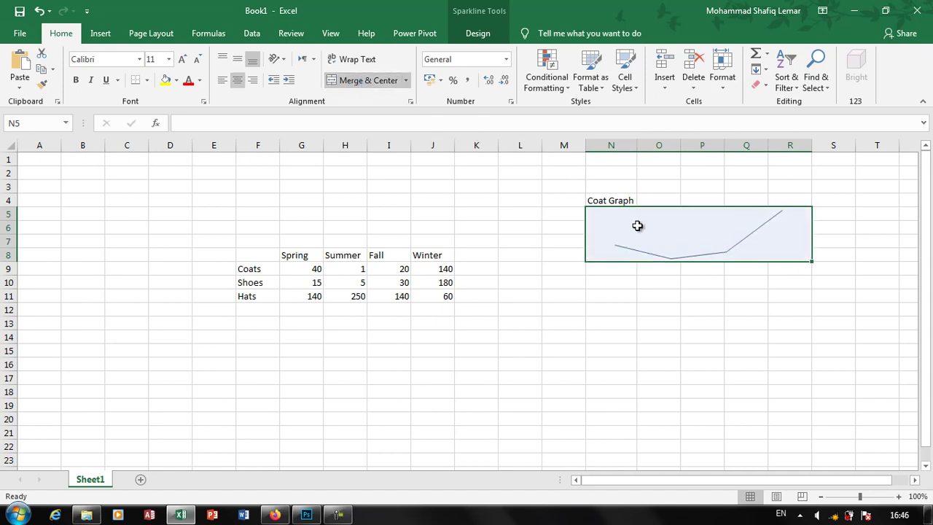
pyautogui.click(672, 289)
pyautogui.click(640, 253)
# - Label N9 'Shoes' and merge and center N10:R14
pyautogui.click(627, 270)
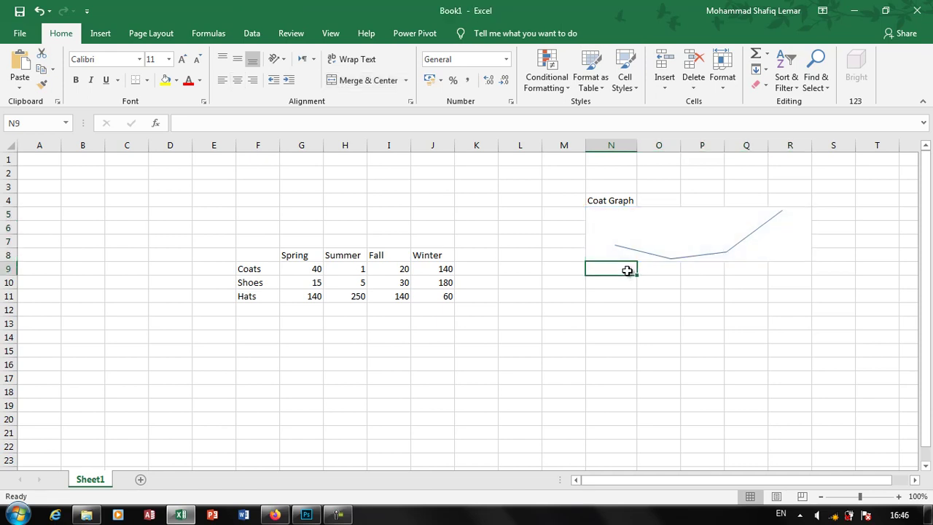
pyautogui.press('Down')
pyautogui.click(627, 270)
pyautogui.write('Shoes')
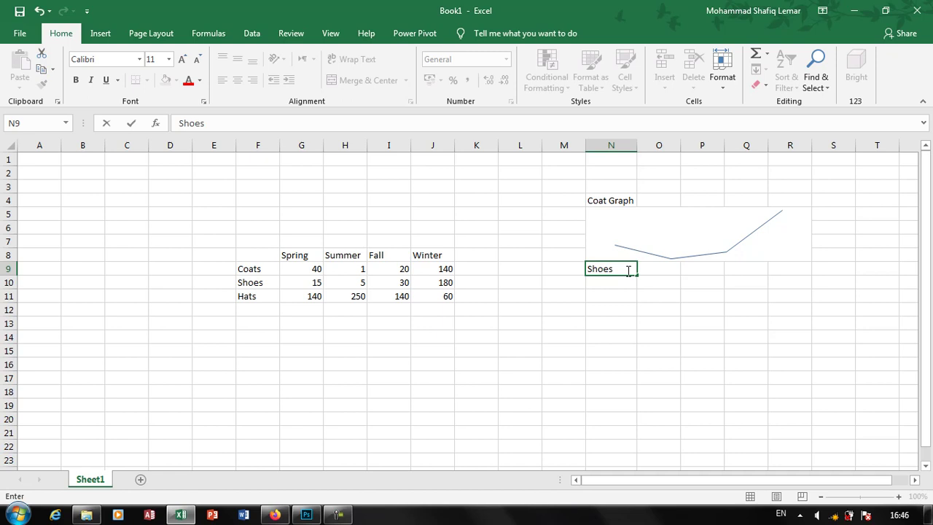
pyautogui.press('Tab')
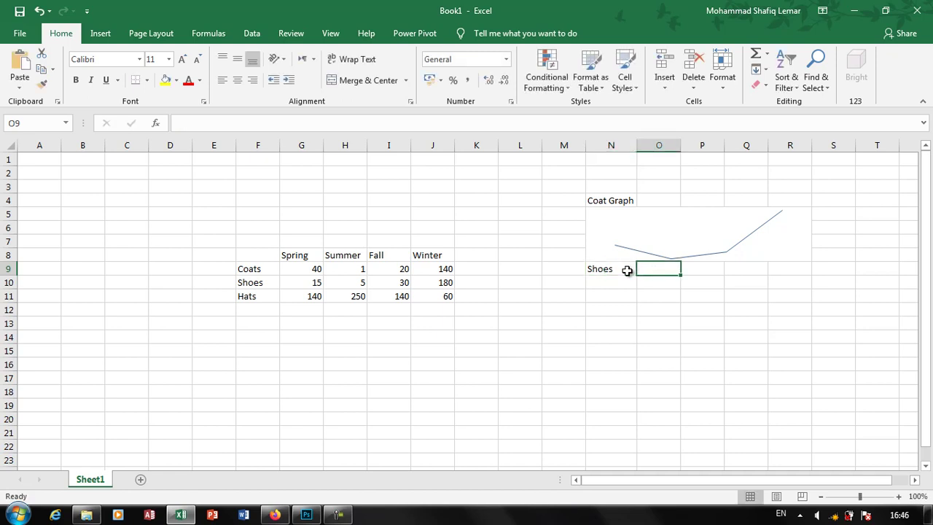
pyautogui.moveTo(608, 281); pyautogui.dragTo(785, 341)
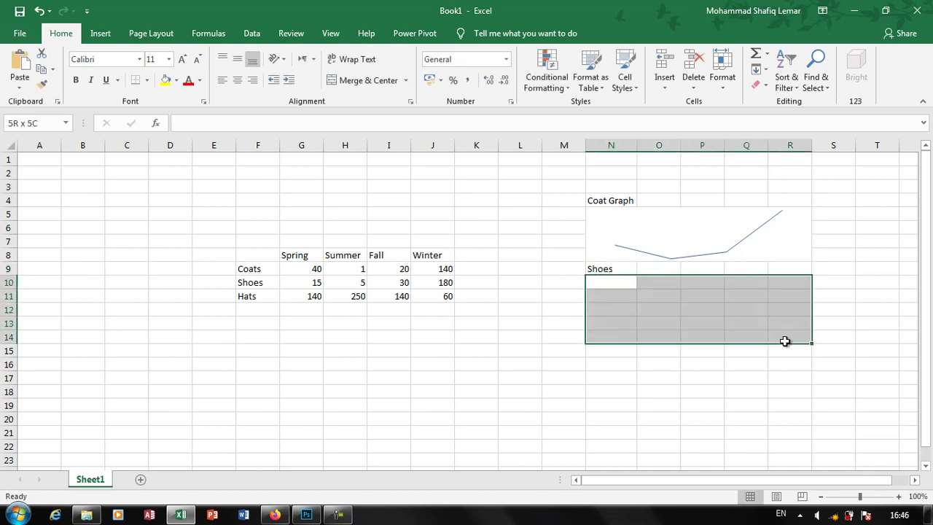
pyautogui.click(341, 80)
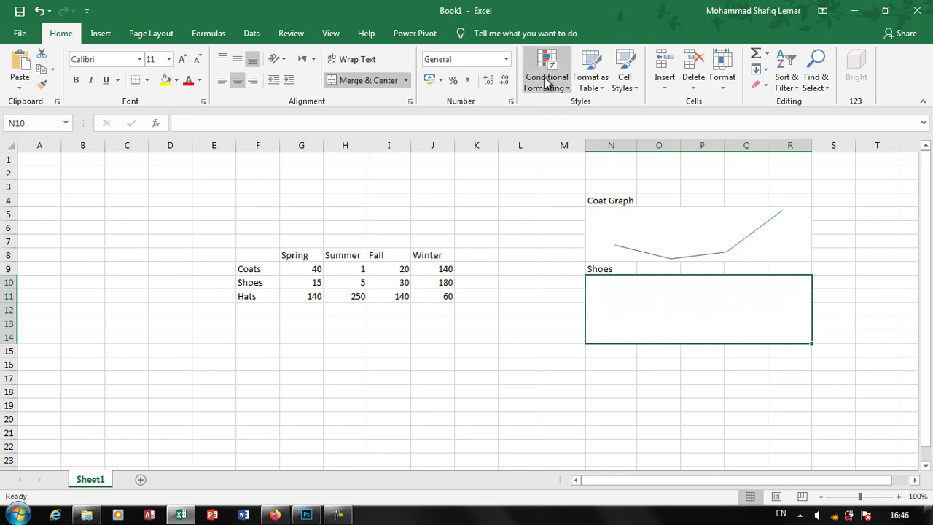
# - Insert a line sparkline of the Shoes values G10:J10 into merged cell N10
pyautogui.click(101, 33)
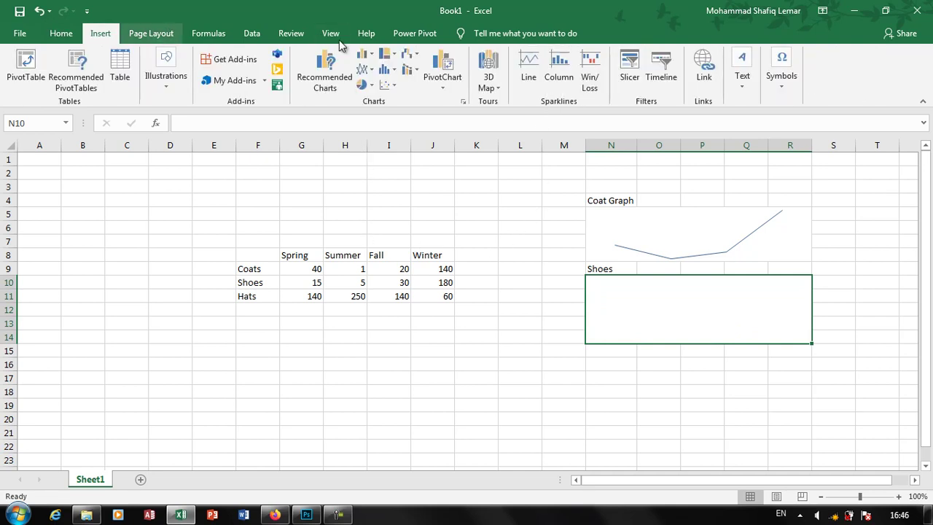
pyautogui.click(518, 62)
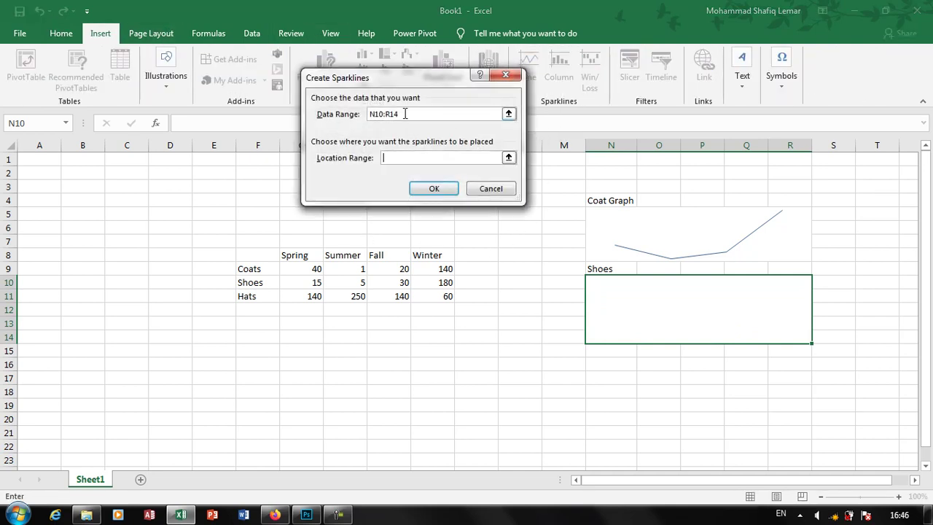
pyautogui.moveTo(315, 282); pyautogui.dragTo(441, 283)
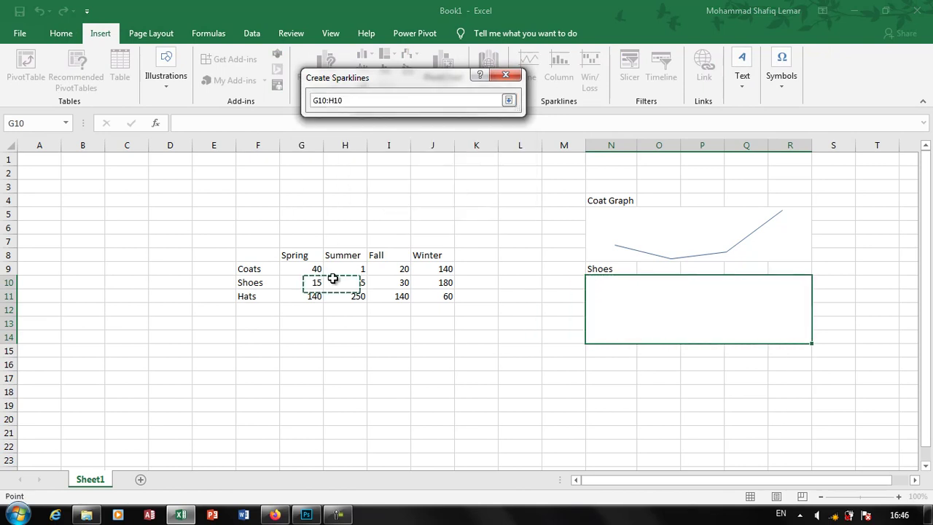
pyautogui.click(403, 158)
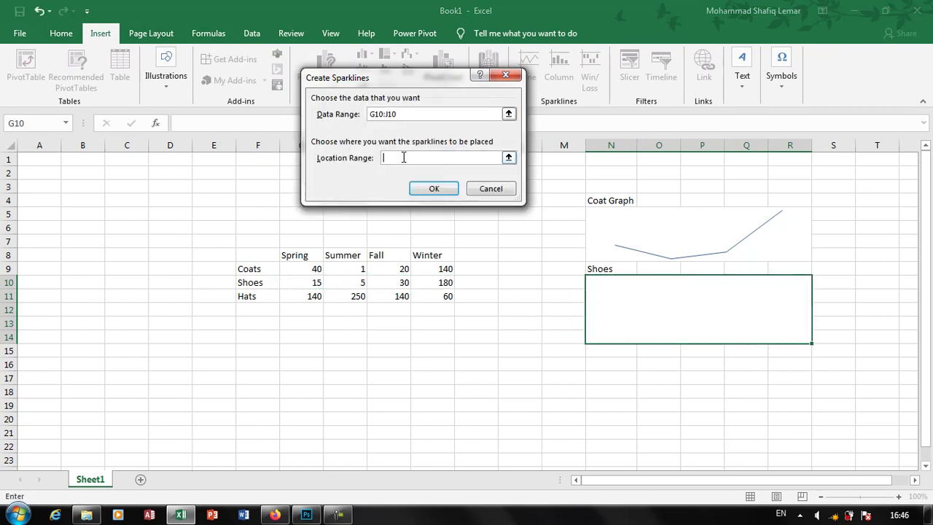
pyautogui.click(663, 312)
pyautogui.click(435, 187)
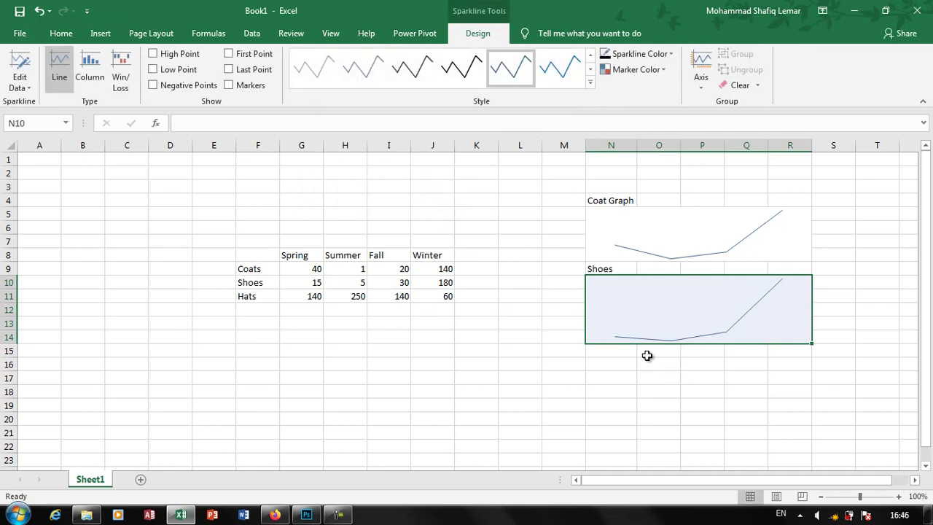
pyautogui.click(610, 351)
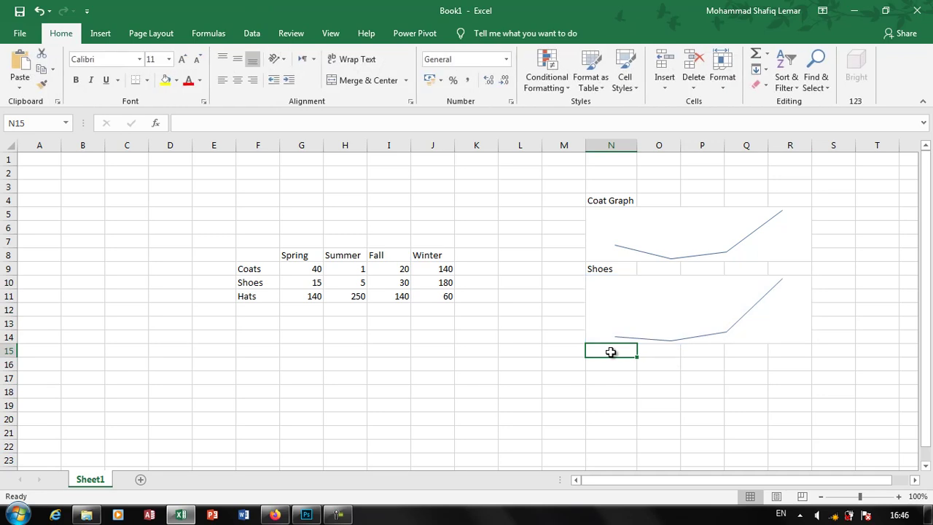
# - Label N15 'Hats' and merge N16:R19 into one cell
pyautogui.write('Hats')
pyautogui.click(638, 369)
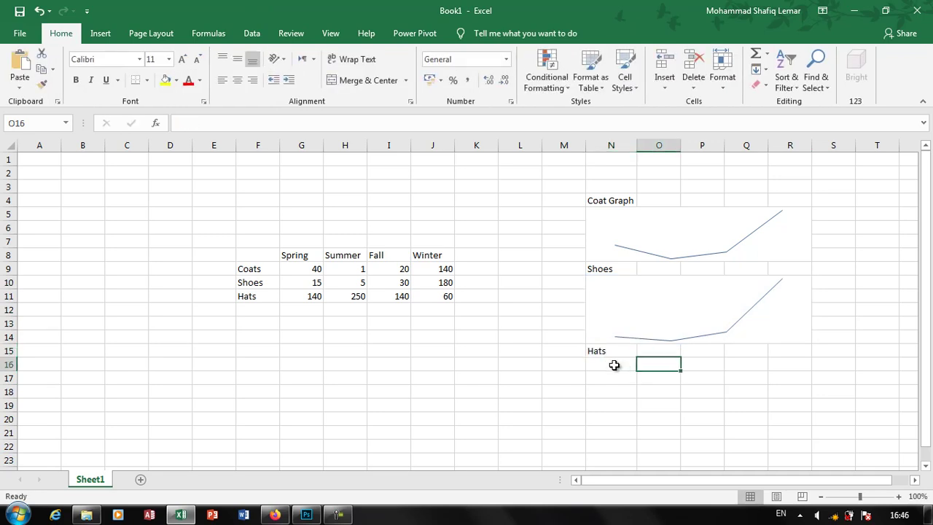
pyautogui.moveTo(614, 365); pyautogui.dragTo(782, 405)
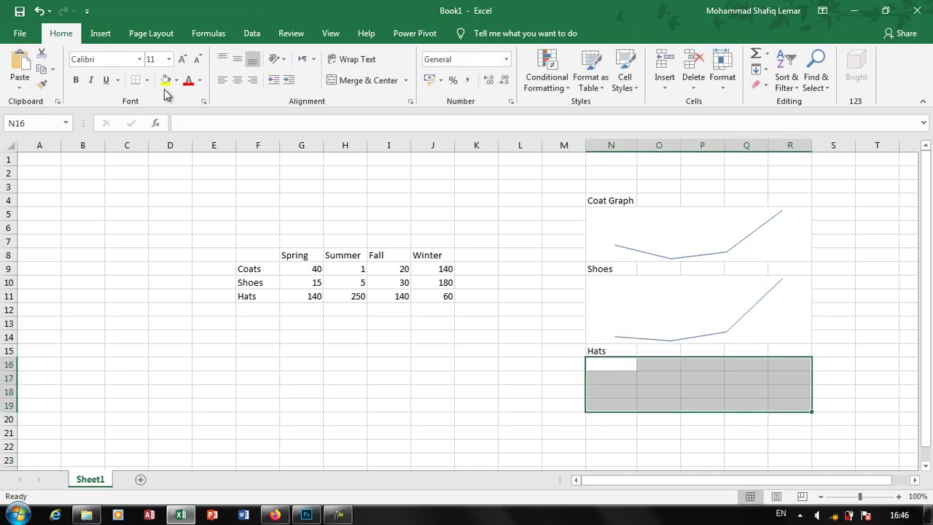
pyautogui.click(366, 80)
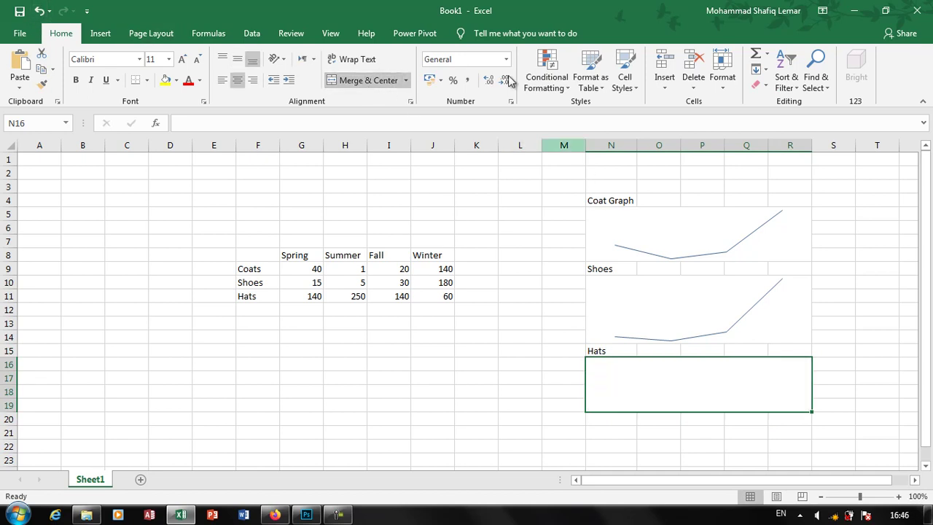
# - Insert a line sparkline of the Hats values G11:J11 into the merged N16:R19 block
pyautogui.click(89, 37)
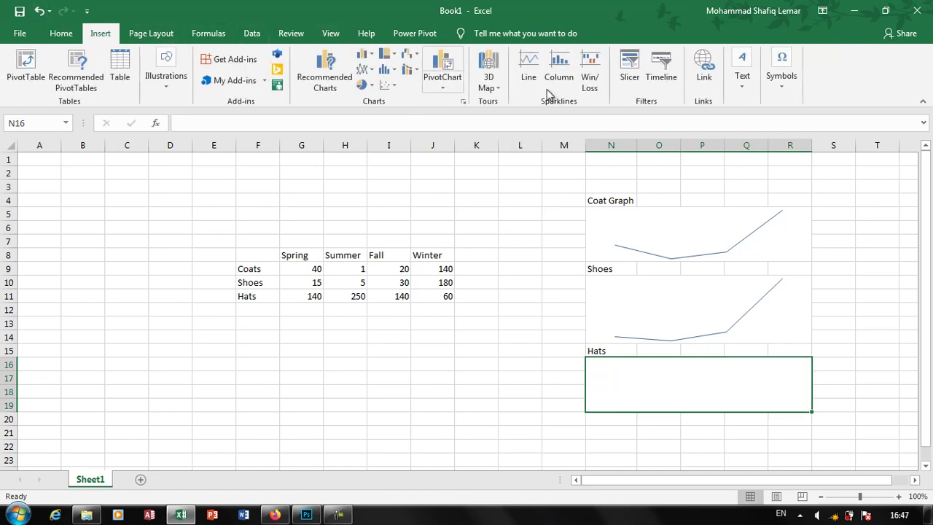
pyautogui.click(528, 70)
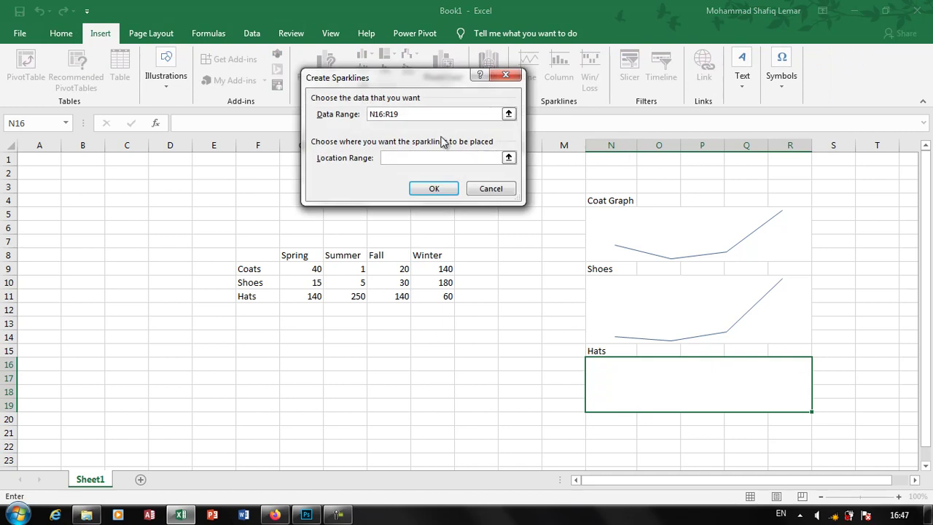
pyautogui.click(681, 368)
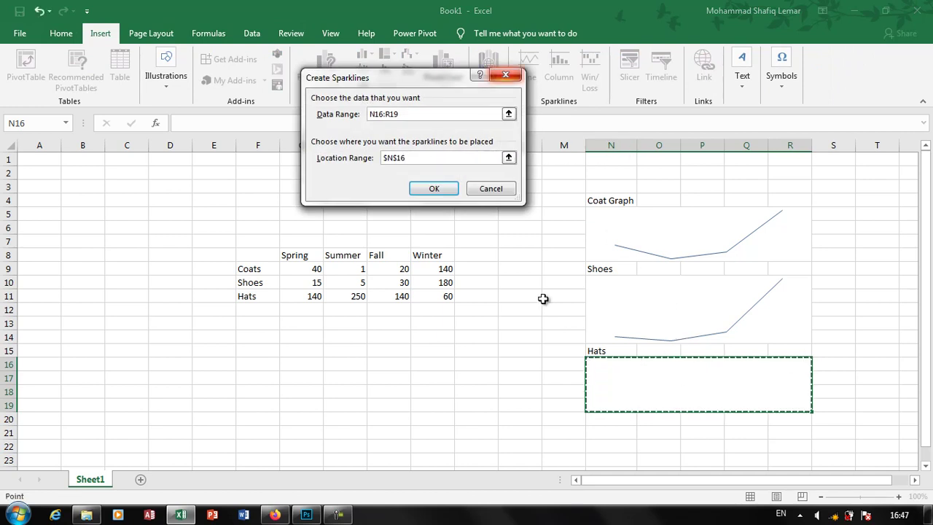
pyautogui.doubleClick(384, 115)
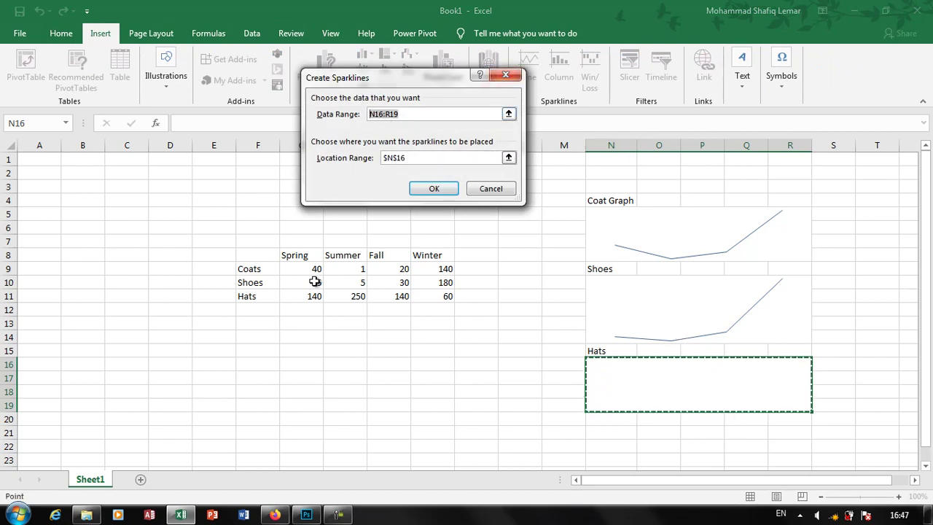
pyautogui.moveTo(312, 295); pyautogui.dragTo(440, 295)
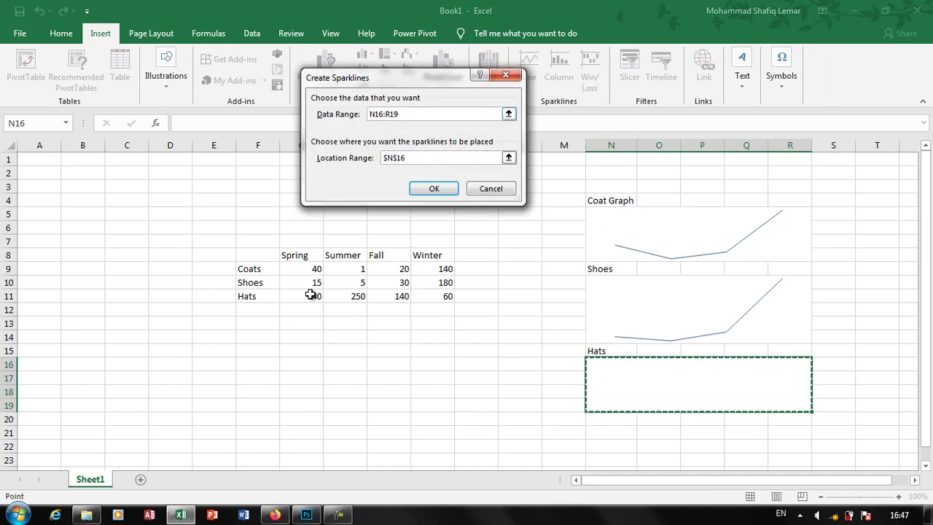
pyautogui.click(431, 187)
pyautogui.click(543, 282)
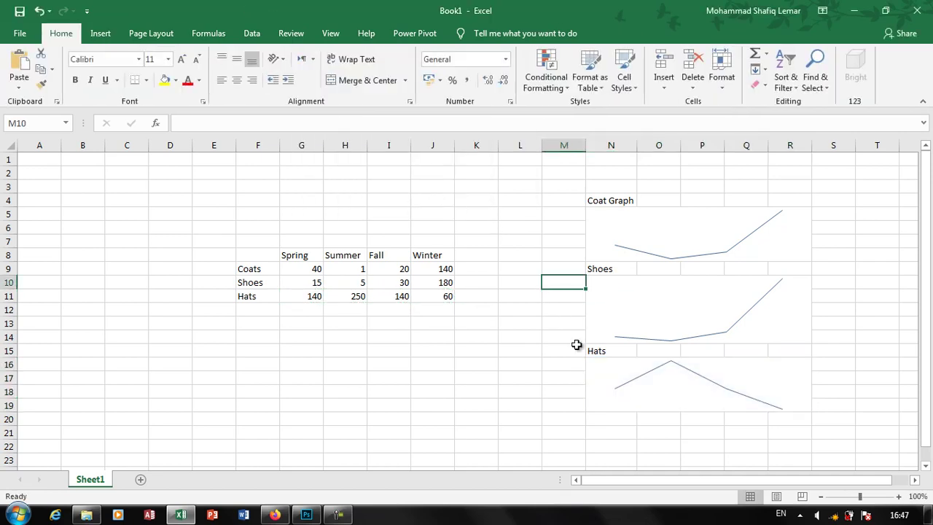
pyautogui.click(634, 393)
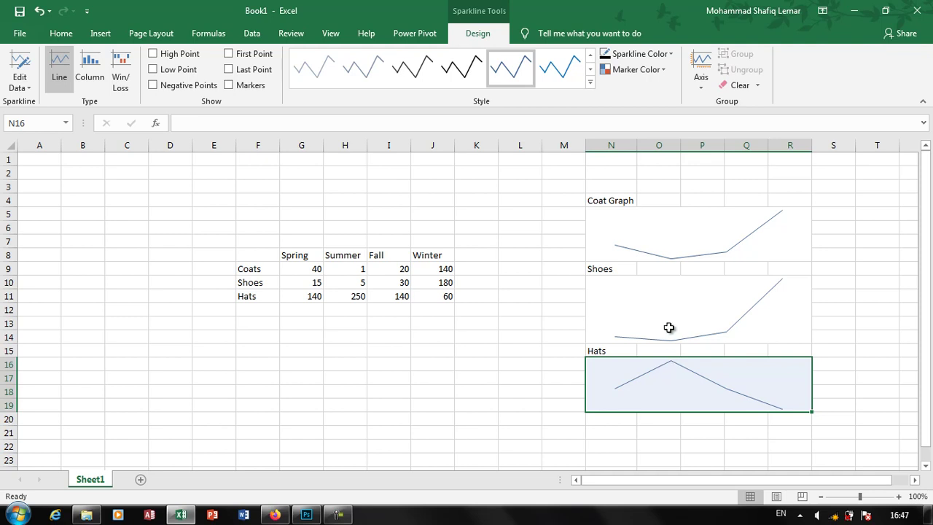
pyautogui.click(657, 249)
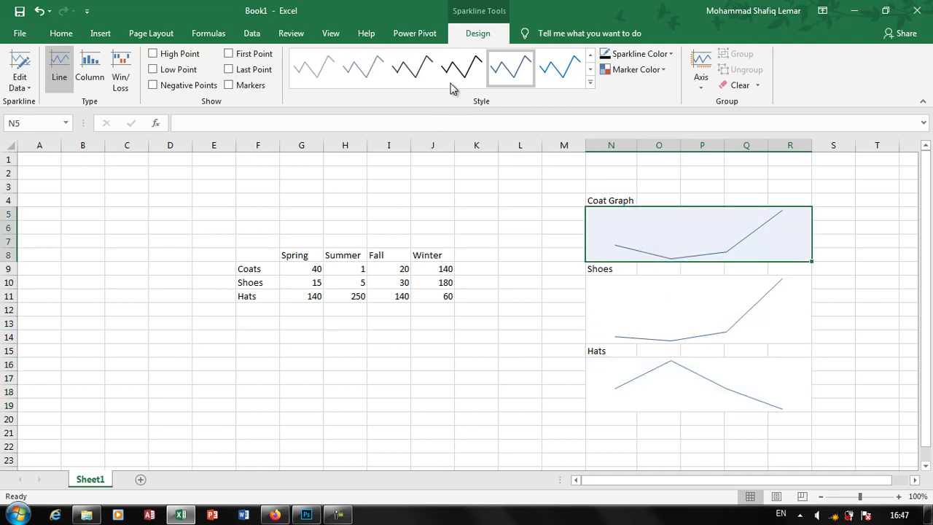
pyautogui.click(61, 33)
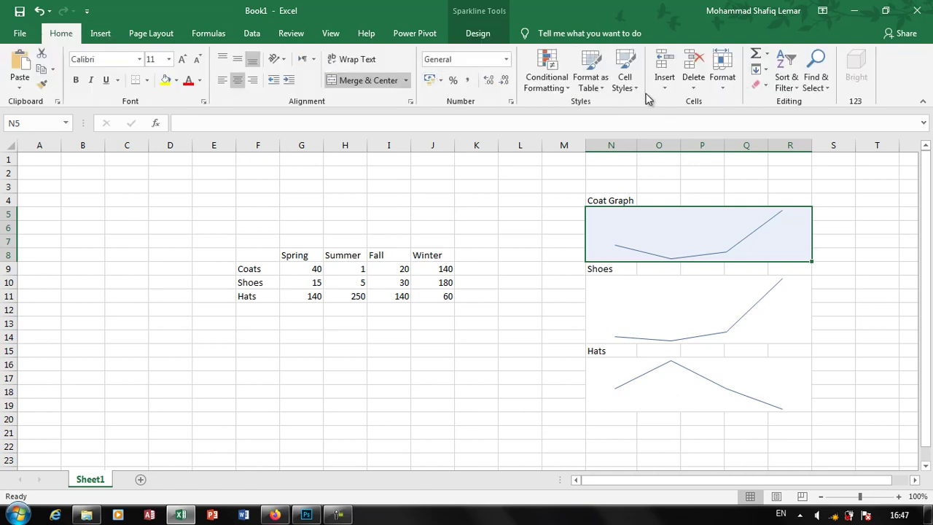
pyautogui.click(100, 34)
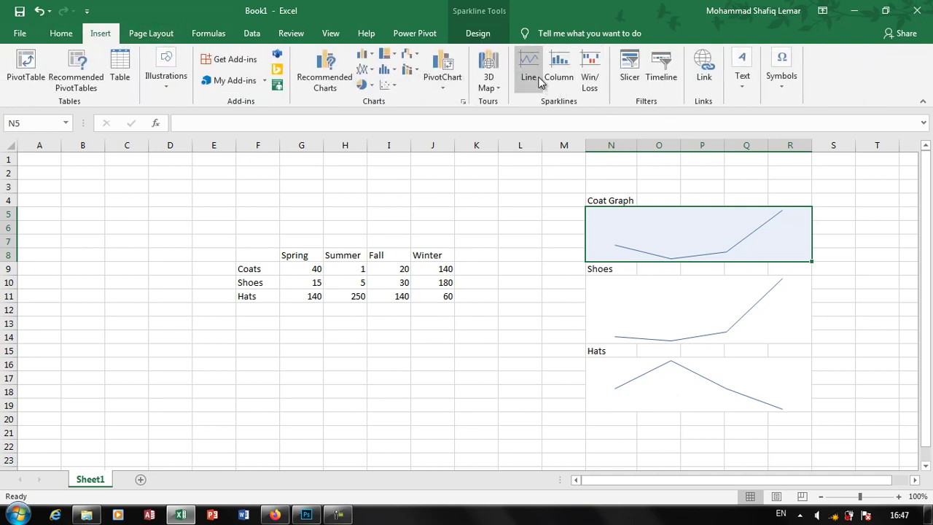
pyautogui.click(478, 34)
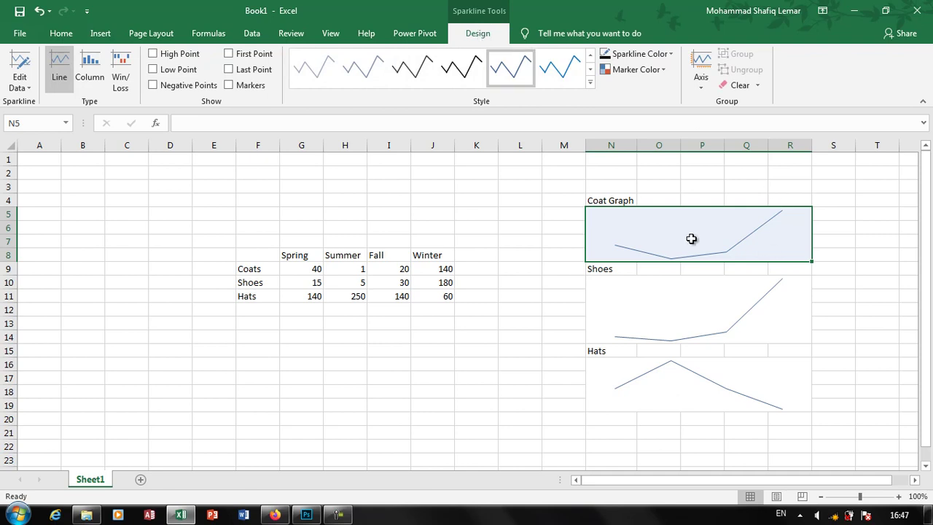
pyautogui.click(90, 85)
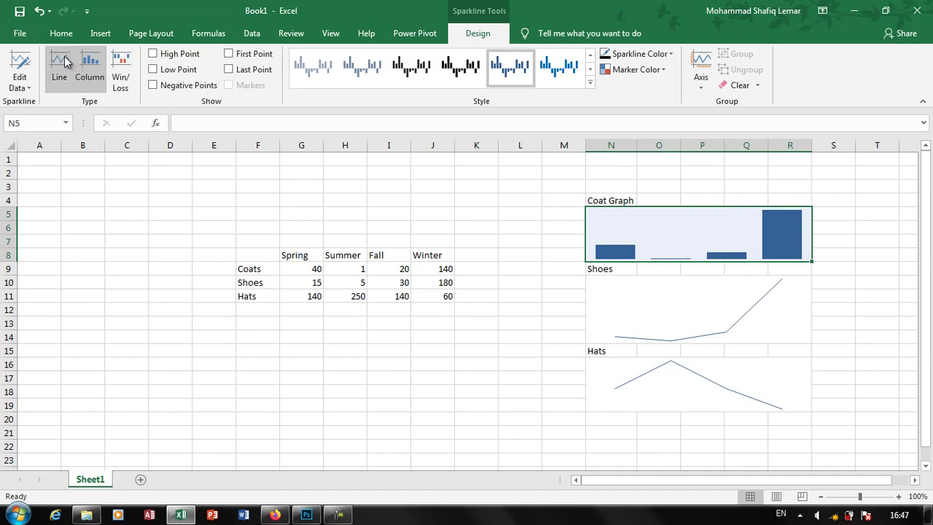
pyautogui.click(60, 71)
pyautogui.click(84, 72)
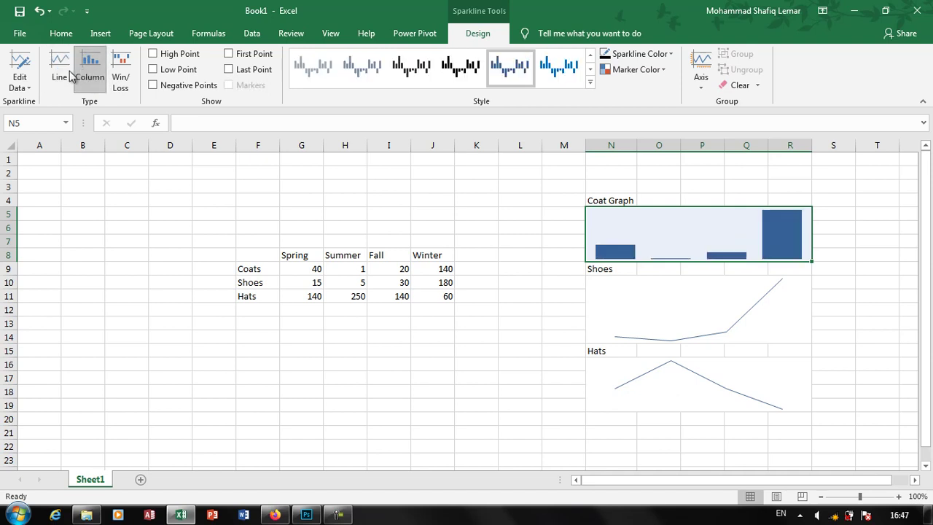
pyautogui.click(62, 73)
pyautogui.click(122, 81)
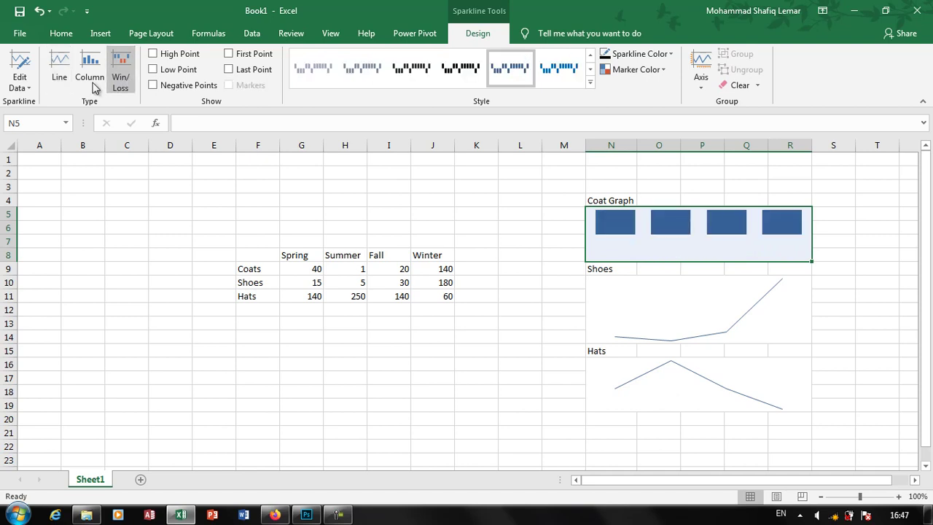
pyautogui.click(59, 73)
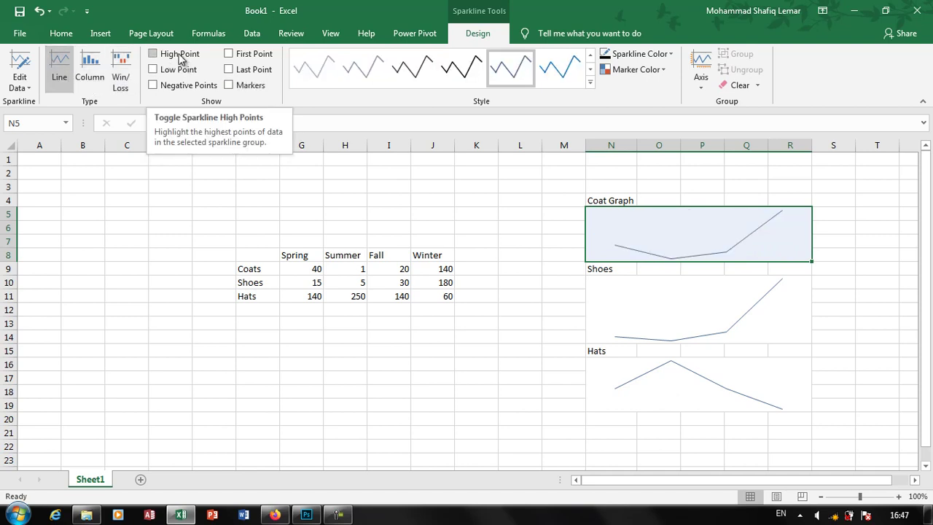
# - Toggle the High, Low, Negative, First and Last Point highlights on the Coat Graph sparkline
pyautogui.click(179, 57)
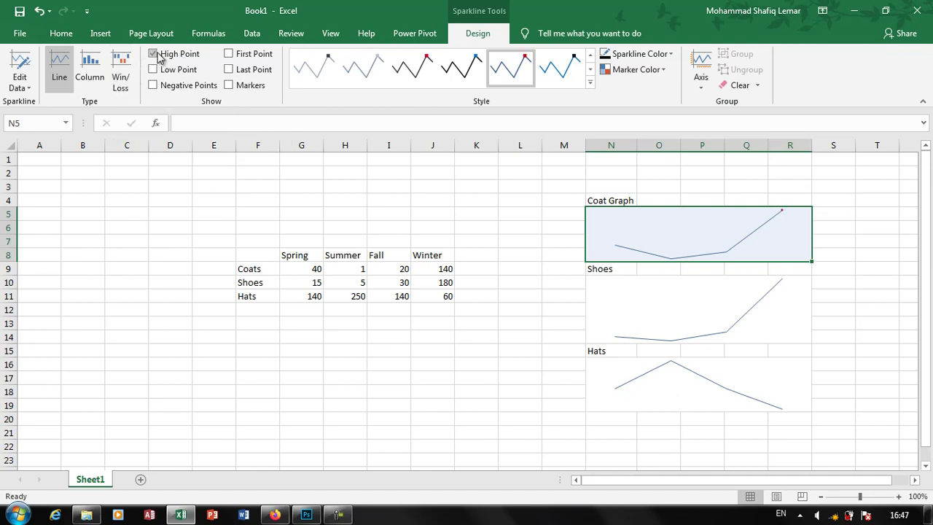
pyautogui.click(153, 55)
pyautogui.click(166, 71)
pyautogui.click(175, 72)
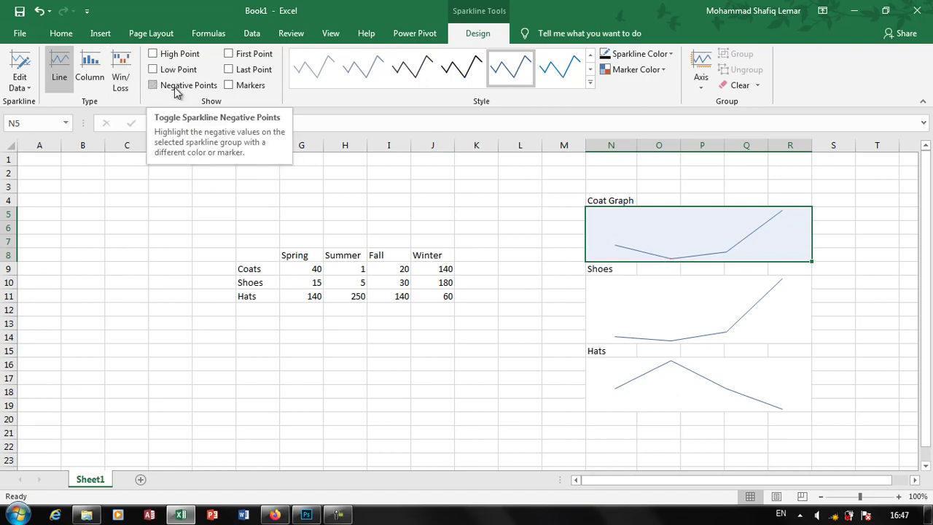
pyautogui.click(175, 88)
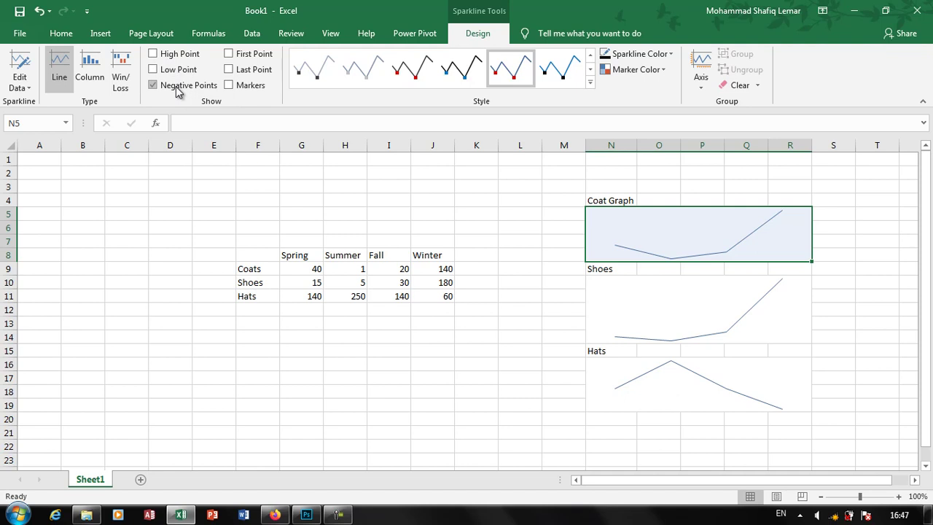
pyautogui.click(175, 86)
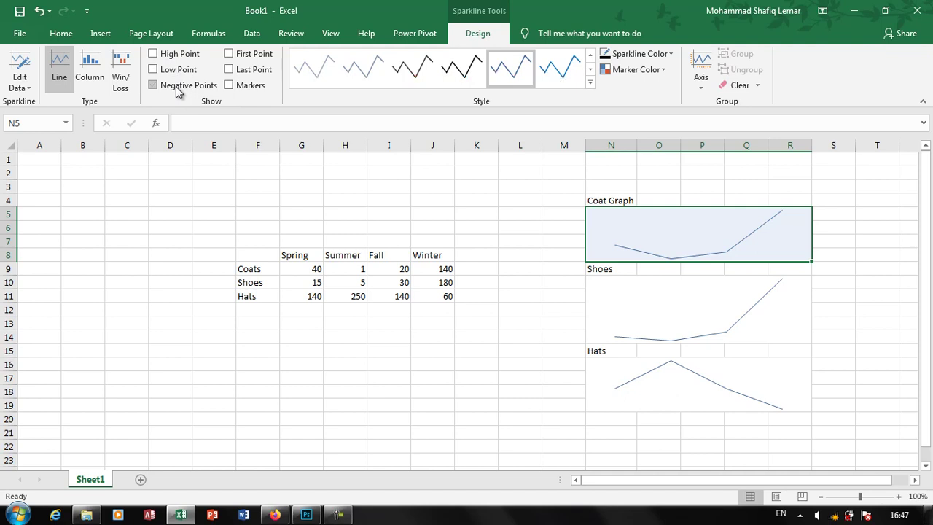
pyautogui.click(258, 58)
pyautogui.click(250, 69)
pyautogui.click(250, 71)
# - Give the Coat Graph sparkline a pink-marker style, light blue color and 2¼ pt weight
pyautogui.click(590, 82)
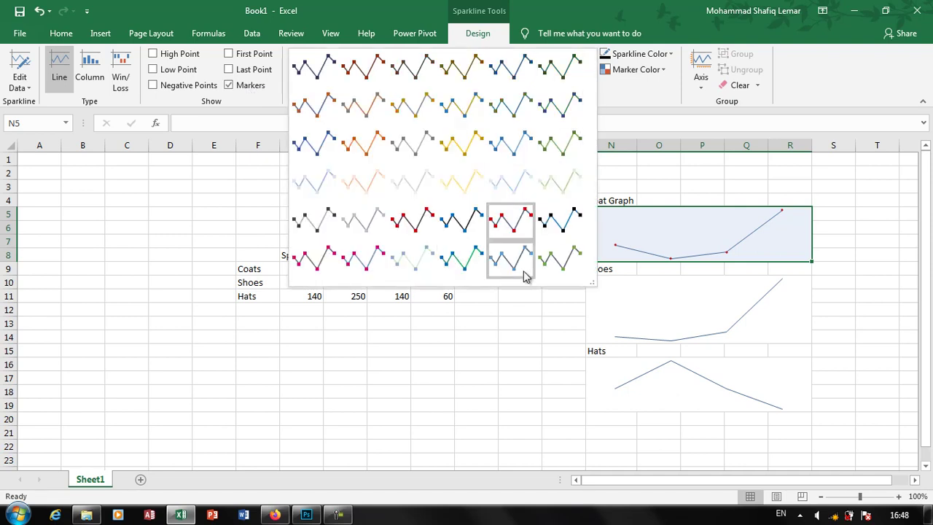
pyautogui.click(551, 264)
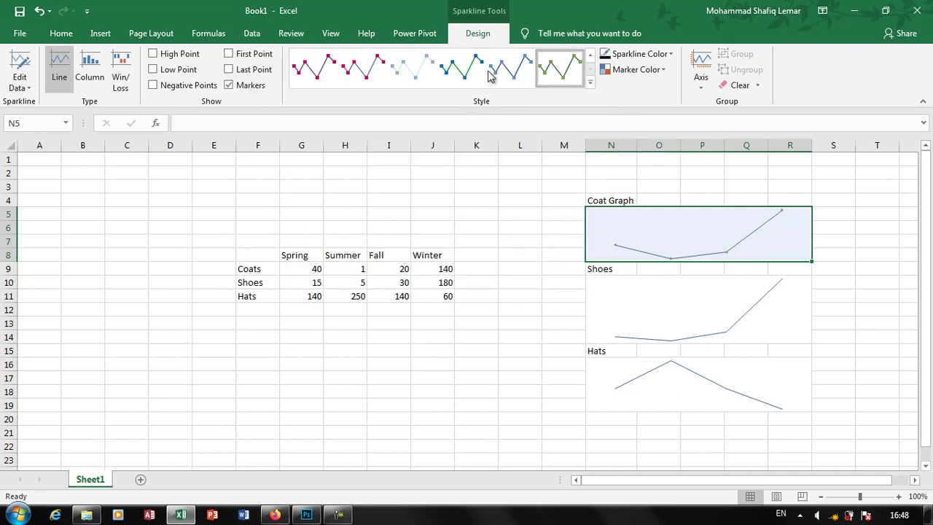
pyautogui.click(360, 67)
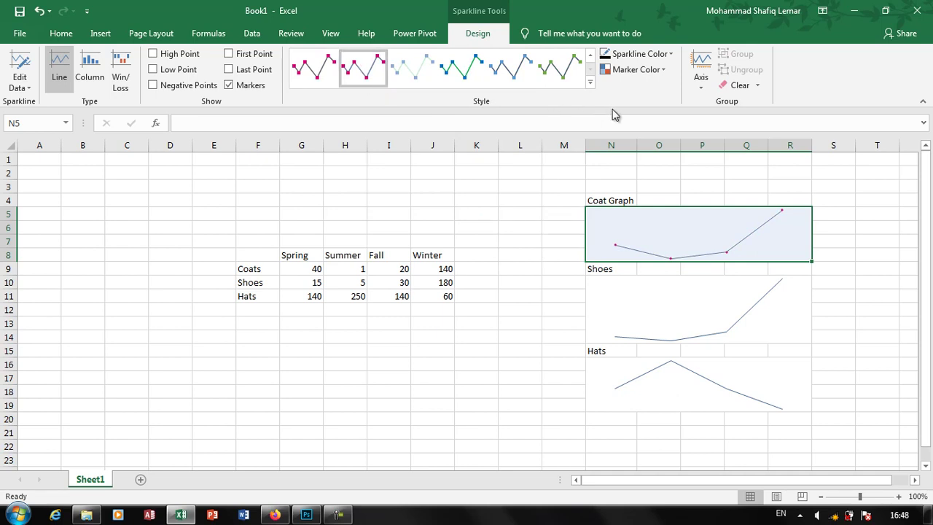
pyautogui.click(659, 57)
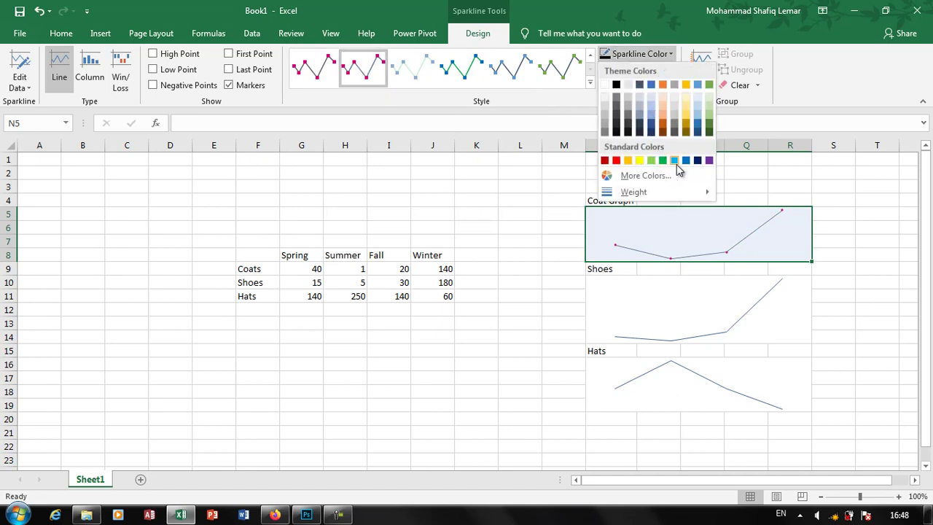
pyautogui.click(701, 115)
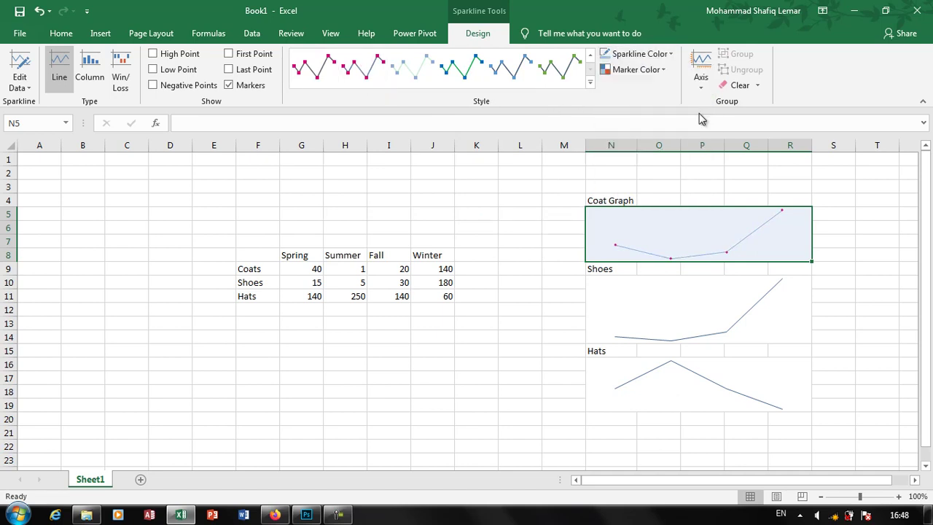
pyautogui.click(660, 55)
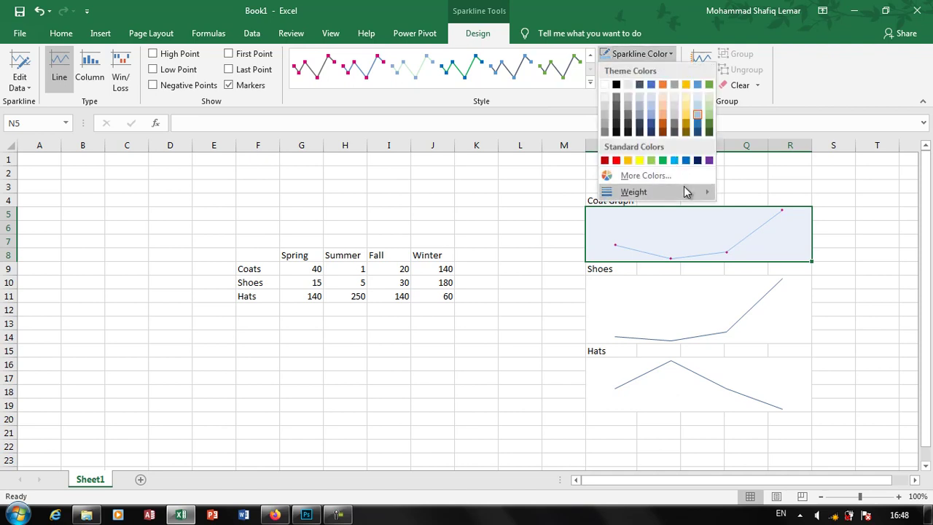
pyautogui.moveTo(683, 190)
pyautogui.click(793, 268)
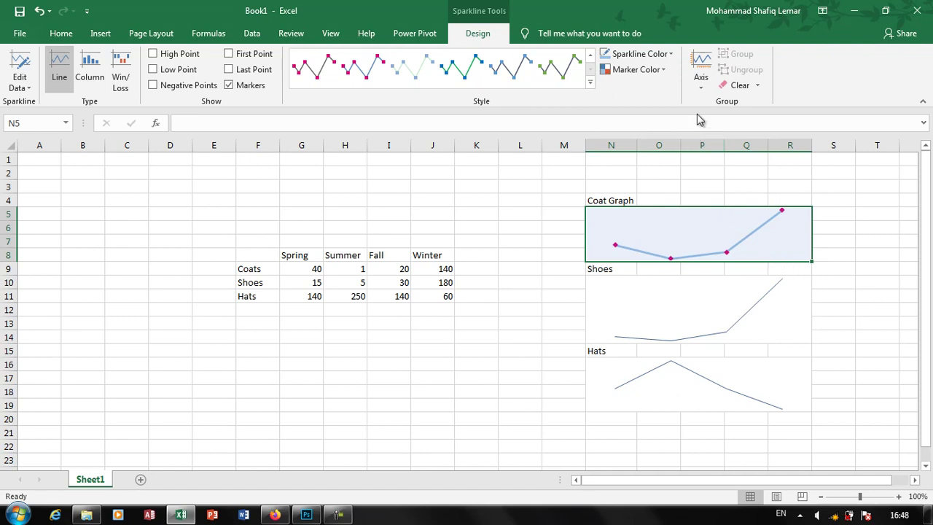
# - Check the axis options, clear the Coat sparkline, then undo to restore it
pyautogui.click(693, 88)
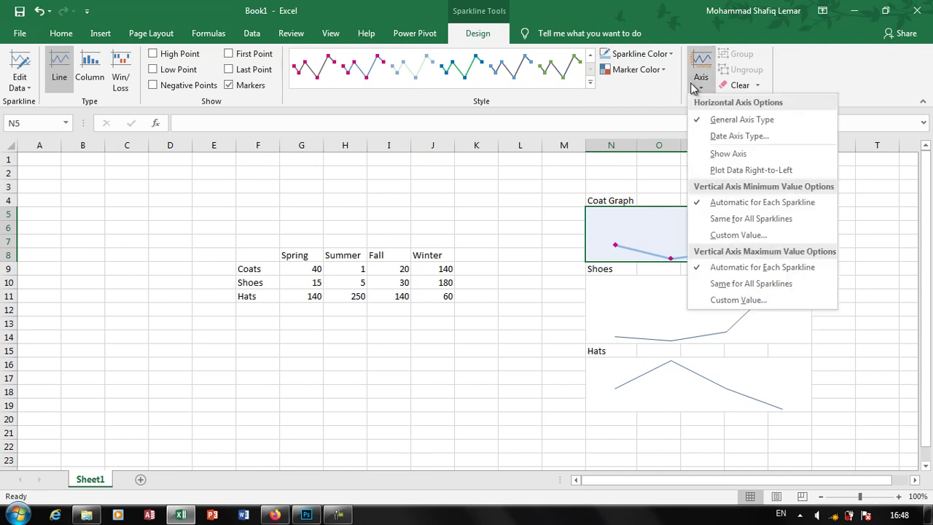
pyautogui.click(765, 71)
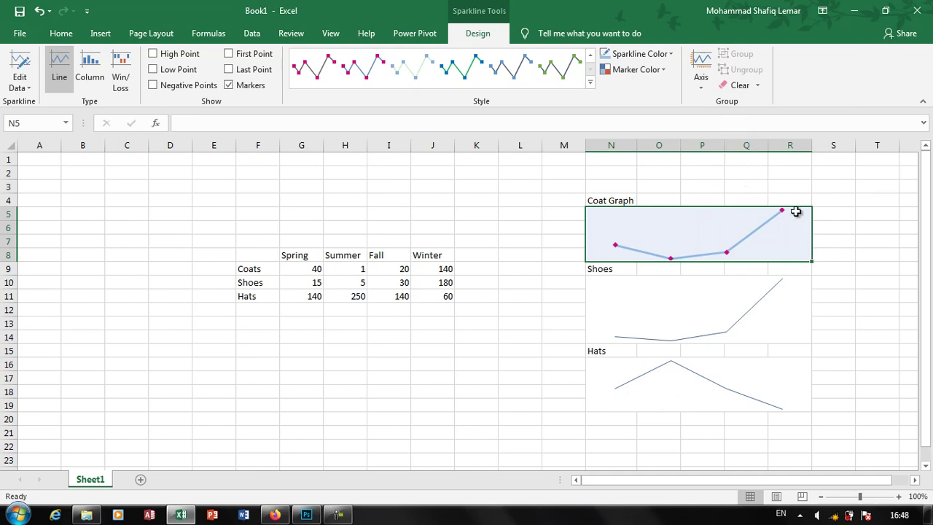
pyautogui.click(758, 86)
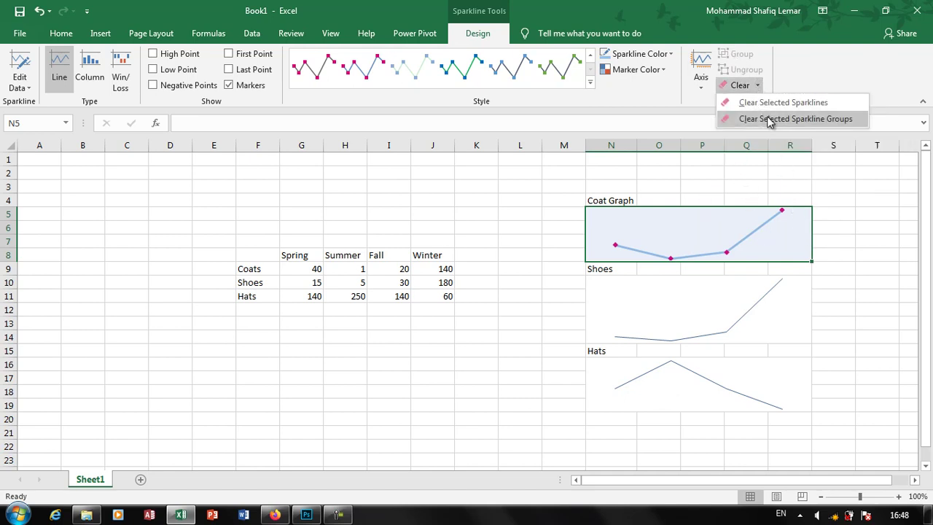
pyautogui.click(767, 118)
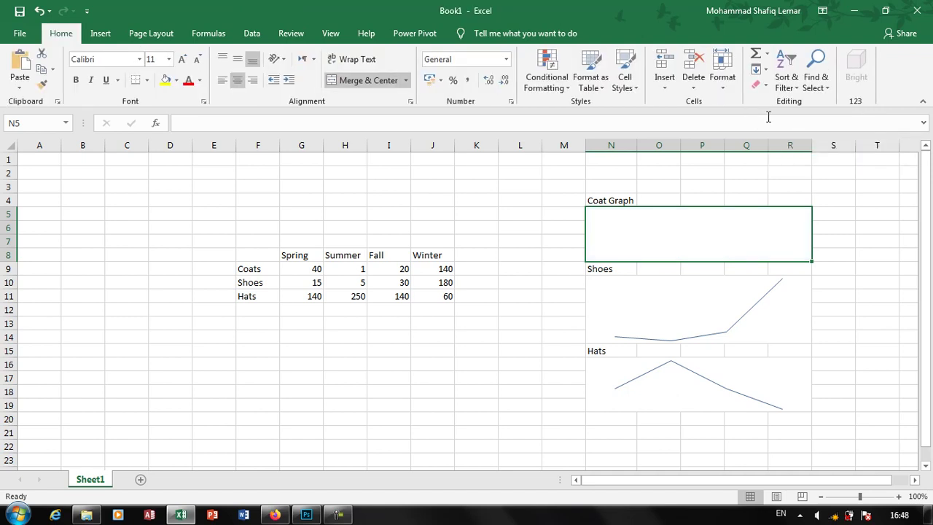
pyautogui.hotkey('ctrl', 'z')
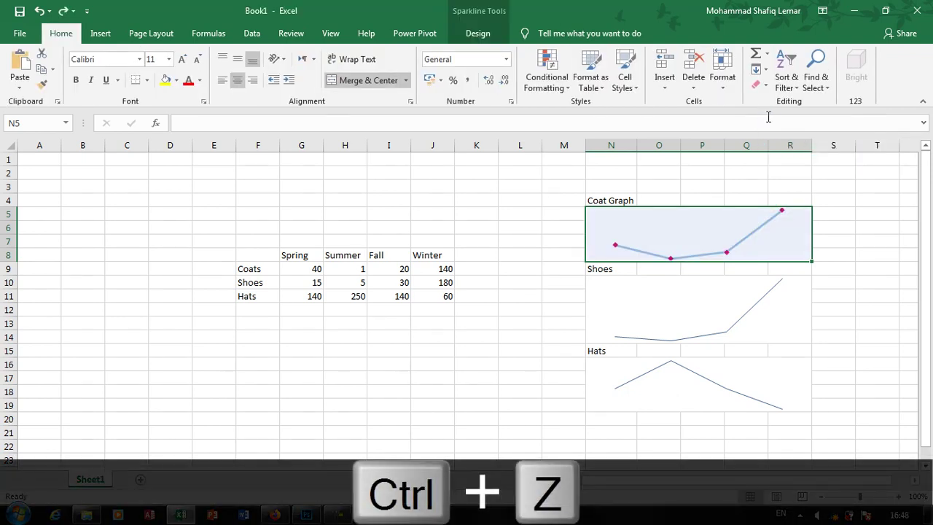
pyautogui.click(475, 33)
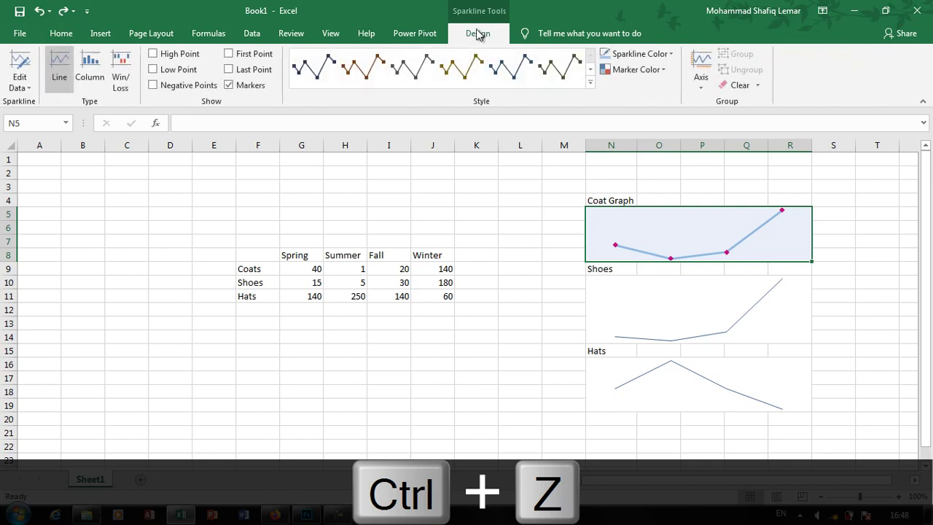
# - Switch the Shoes sparkline in N10:R14 to the Column type
pyautogui.click(102, 34)
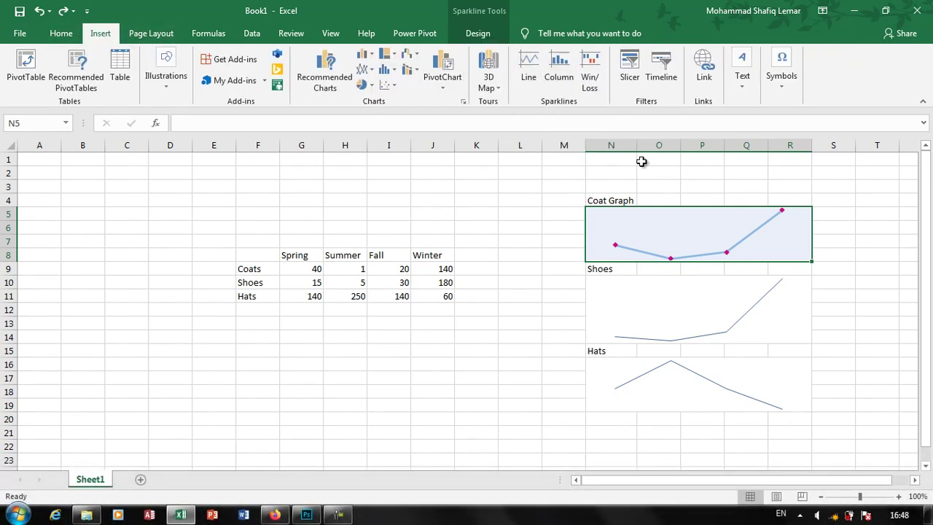
pyautogui.click(674, 313)
pyautogui.click(559, 69)
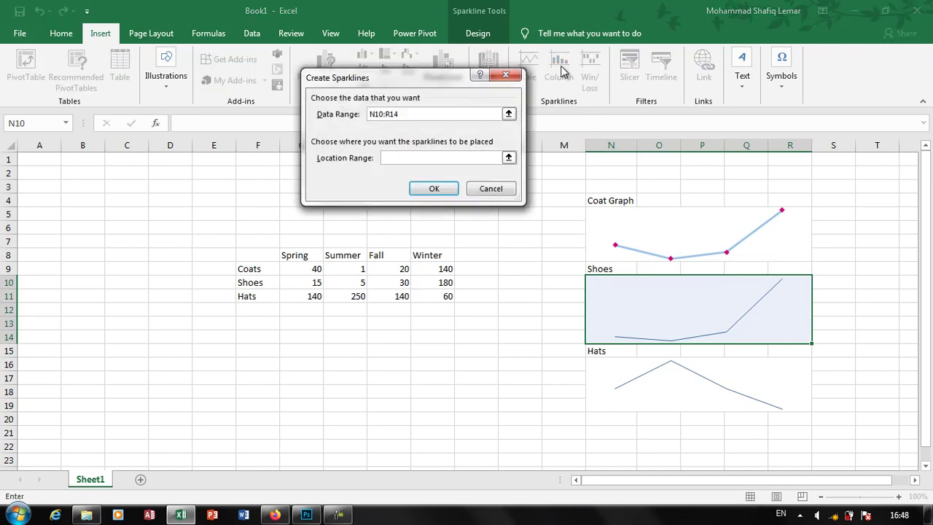
pyautogui.click(504, 193)
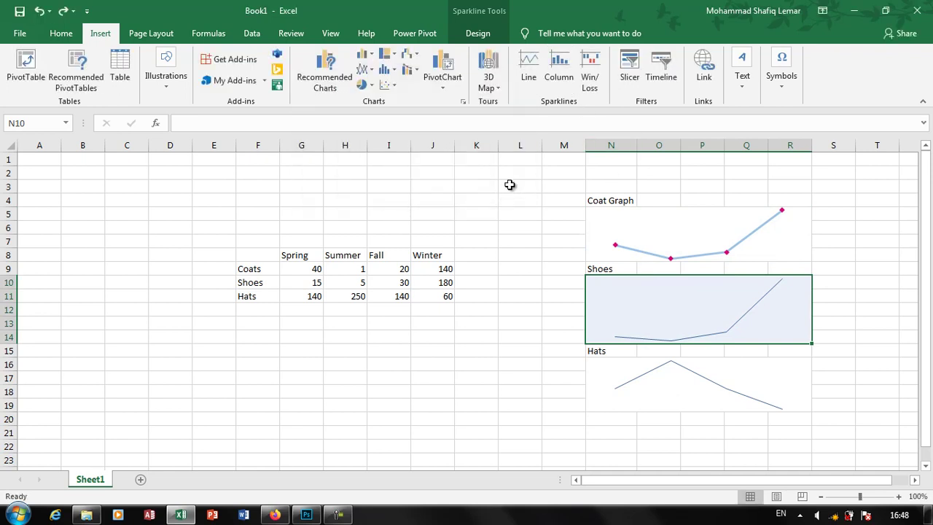
pyautogui.click(488, 36)
pyautogui.click(90, 71)
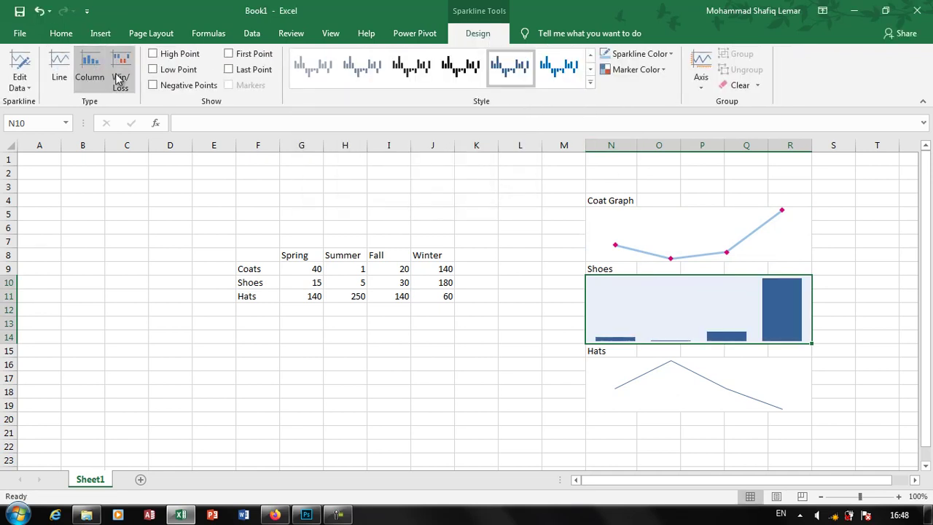
# - Try High, First and Last Point highlights on the Shoes columns, then turn them all off
pyautogui.click(189, 54)
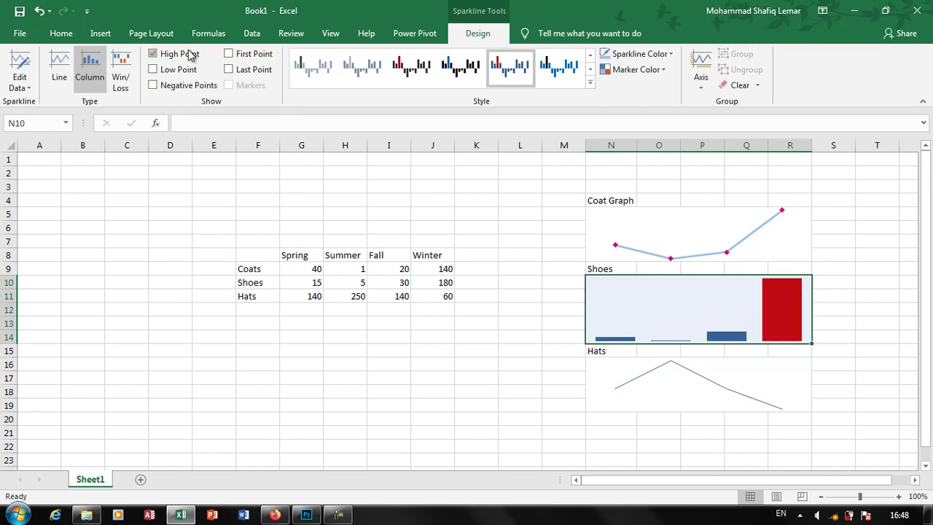
pyautogui.click(240, 54)
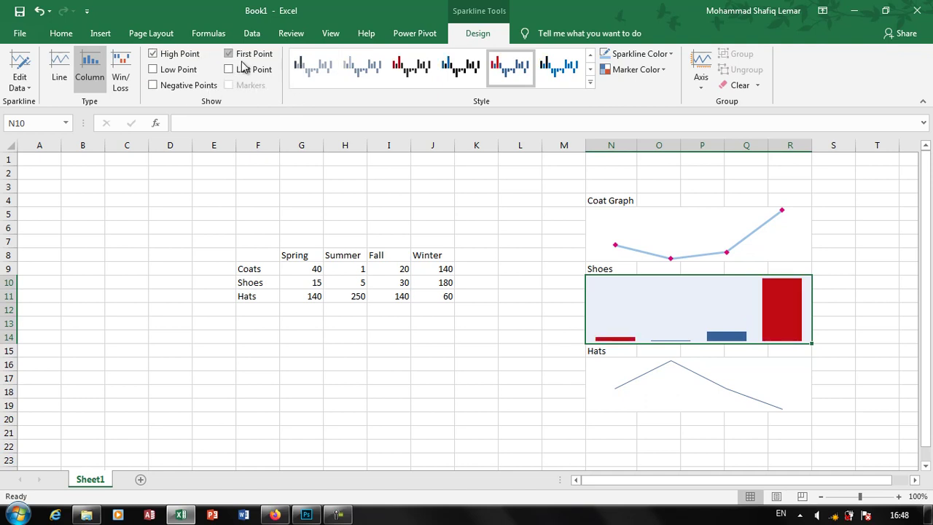
pyautogui.click(246, 70)
pyautogui.click(246, 70)
pyautogui.click(245, 55)
pyautogui.click(179, 57)
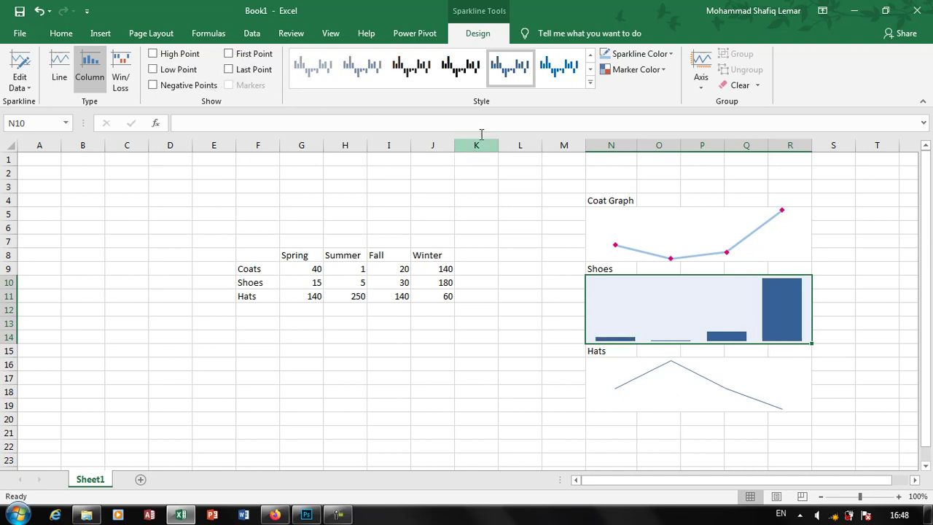
pyautogui.click(104, 33)
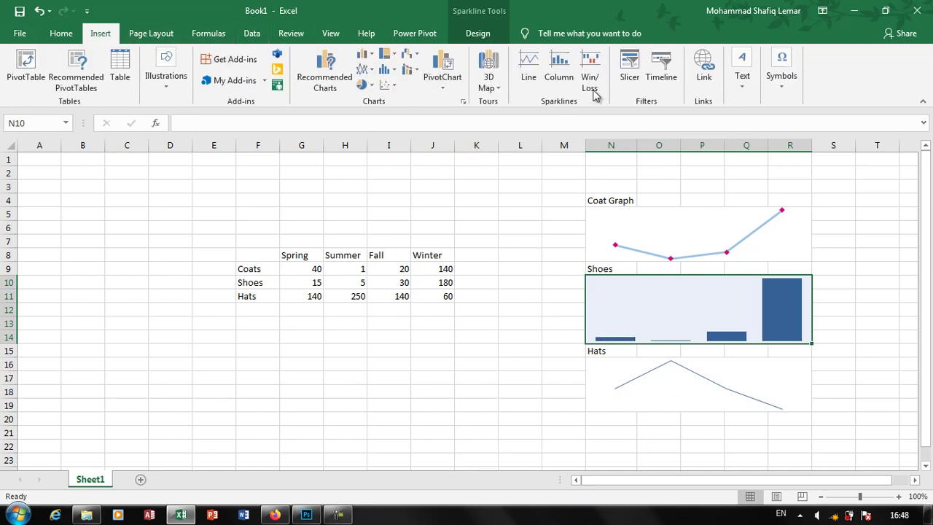
# - Enter 140, 690 and -150 into K9, K10 and K11 beside the Winter column
pyautogui.click(432, 310)
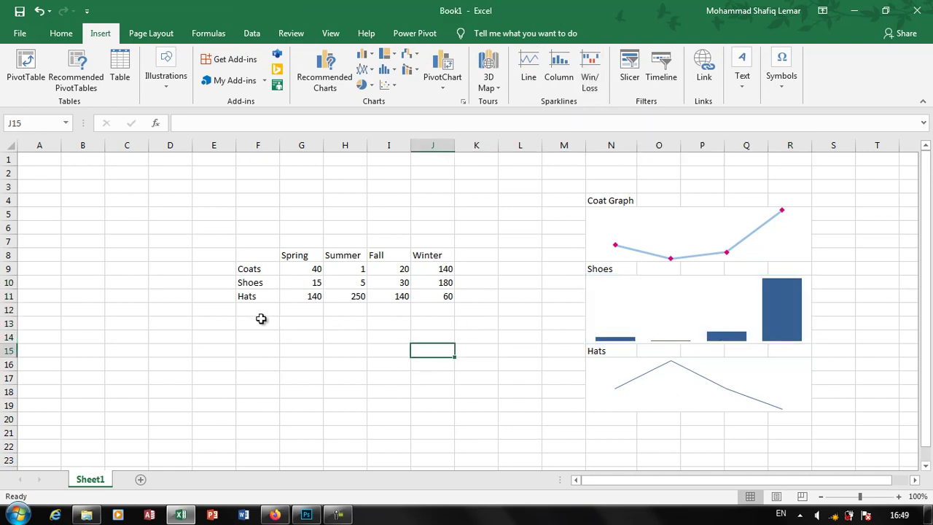
pyautogui.click(254, 315)
pyautogui.write('P')
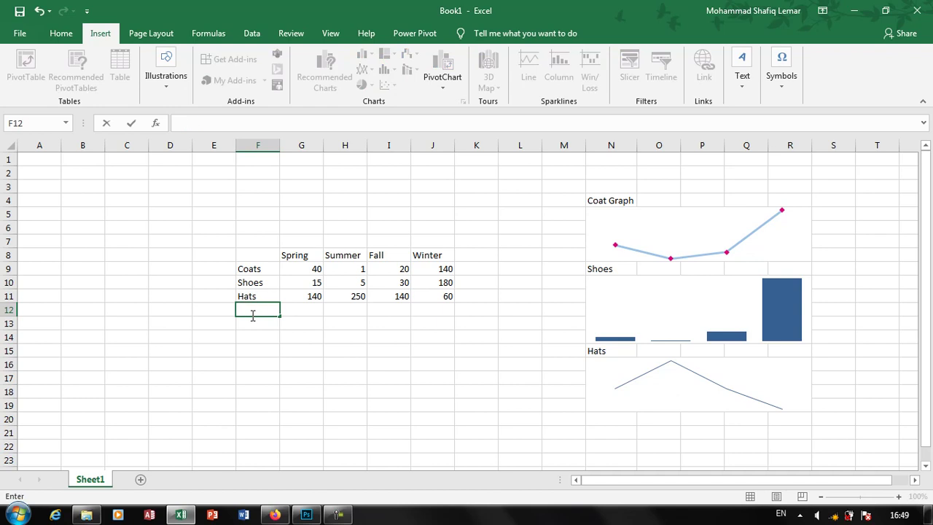
pyautogui.click(474, 271)
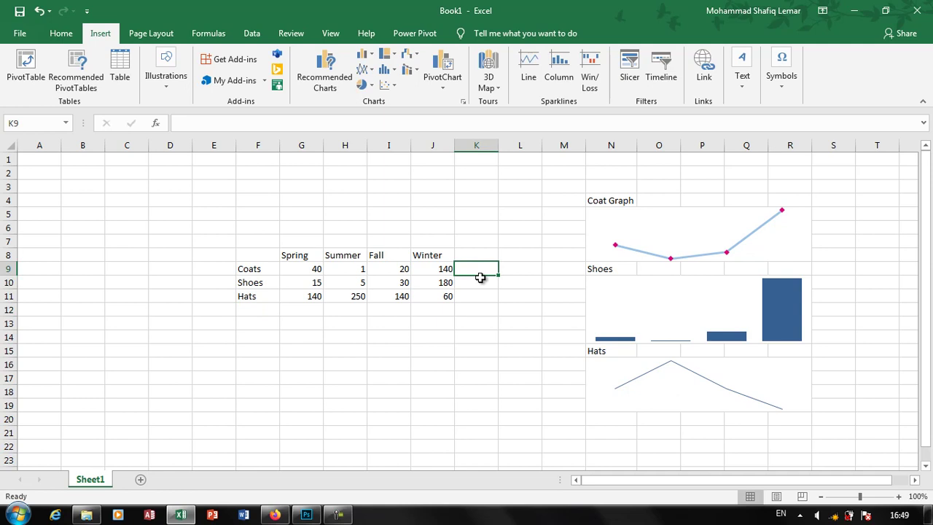
pyautogui.write('140')
pyautogui.press('Return')
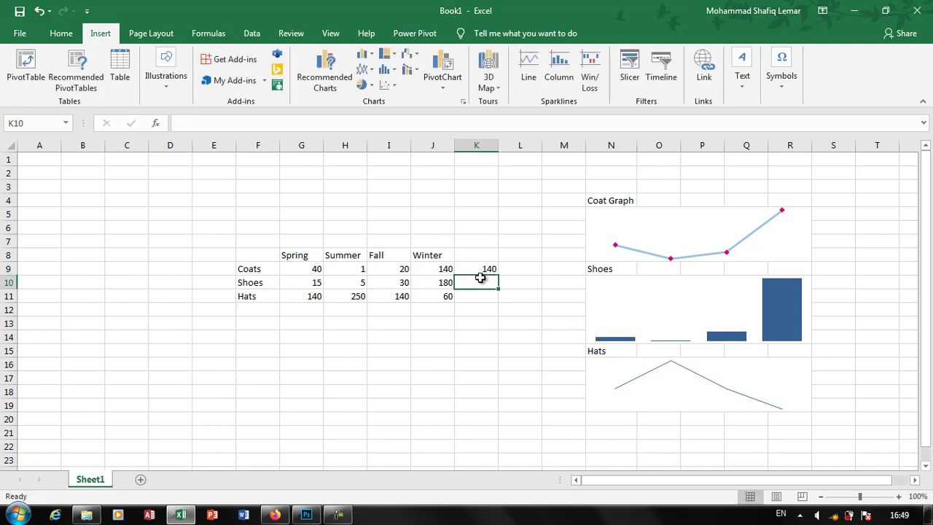
pyautogui.write('690')
pyautogui.press('Return')
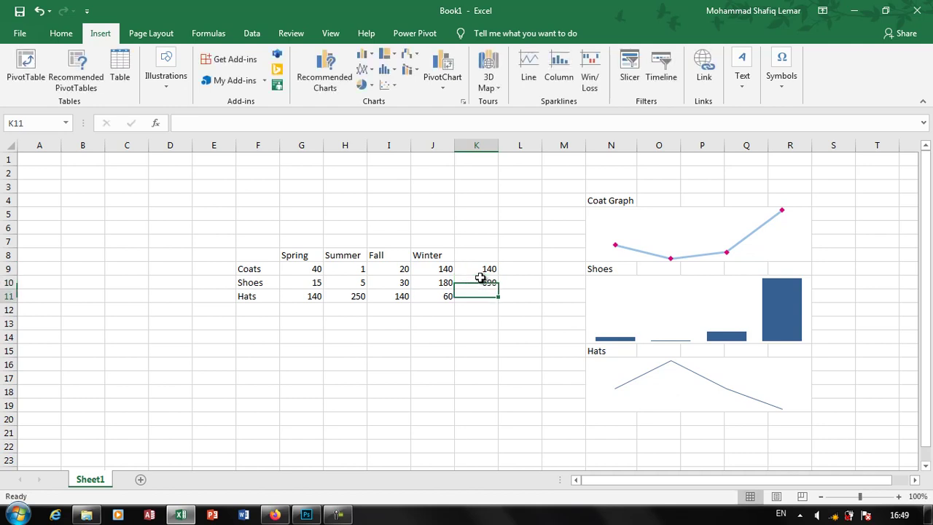
pyautogui.write('-150')
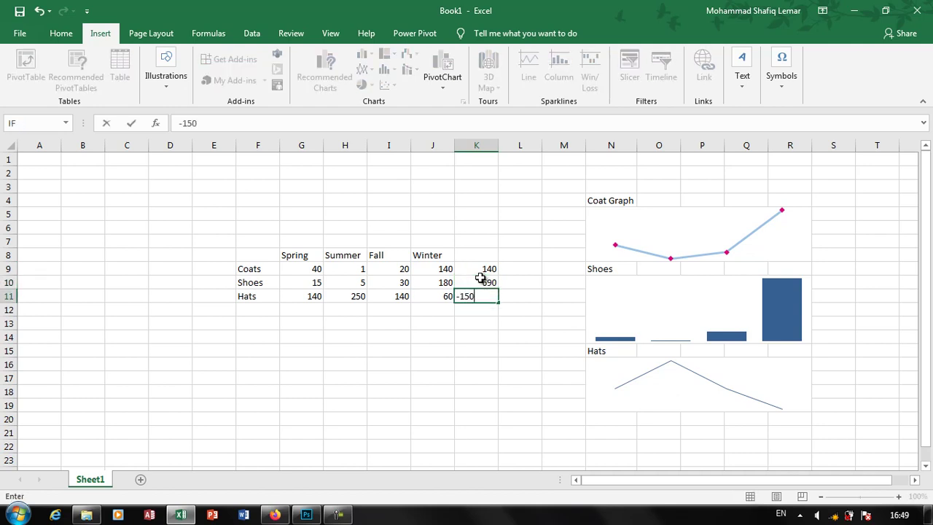
pyautogui.press('Return')
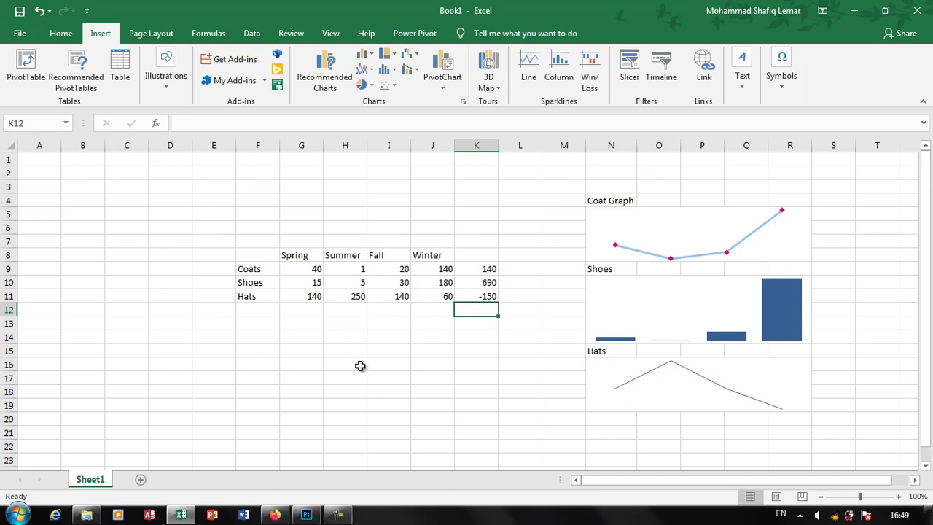
# - Merge and center the block G15:K17 below the table
pyautogui.moveTo(295, 352); pyautogui.dragTo(469, 380)
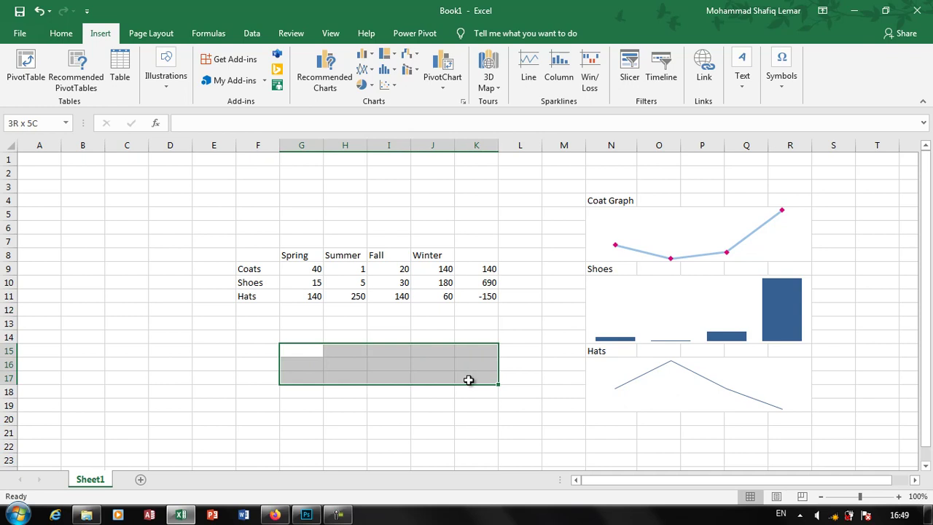
pyautogui.click(63, 34)
pyautogui.click(326, 82)
# - Insert a win/loss sparkline of K9:K11 into the merged G15:K17 block
pyautogui.click(99, 33)
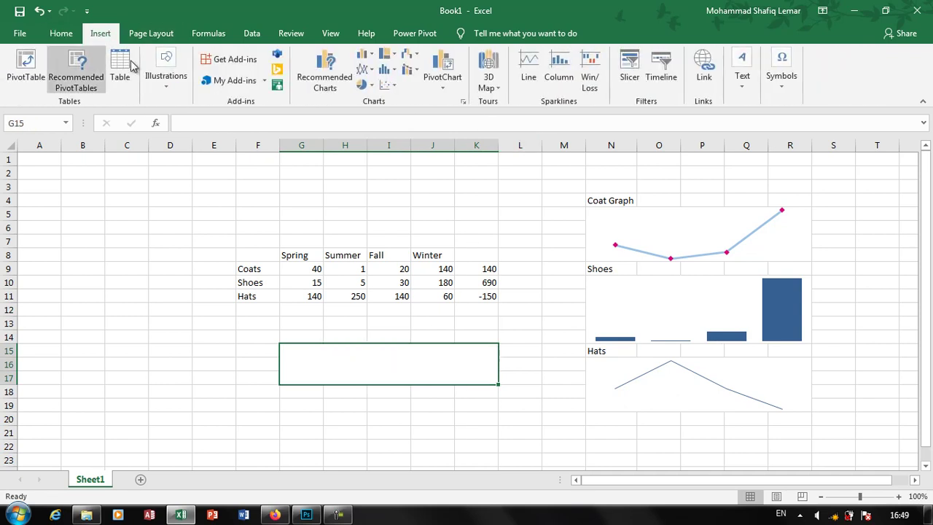
pyautogui.click(590, 73)
pyautogui.click(408, 113)
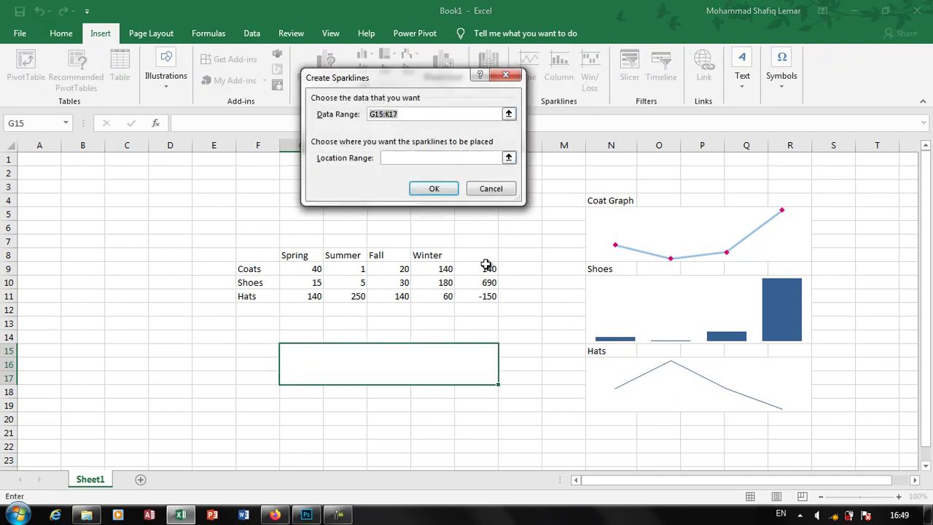
pyautogui.moveTo(485, 268); pyautogui.dragTo(482, 296)
pyautogui.click(404, 159)
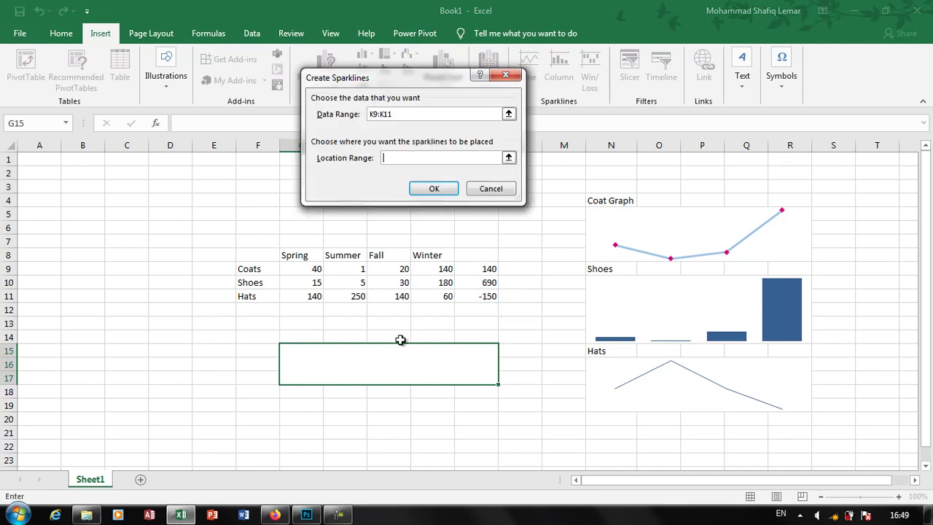
pyautogui.click(389, 355)
pyautogui.click(430, 188)
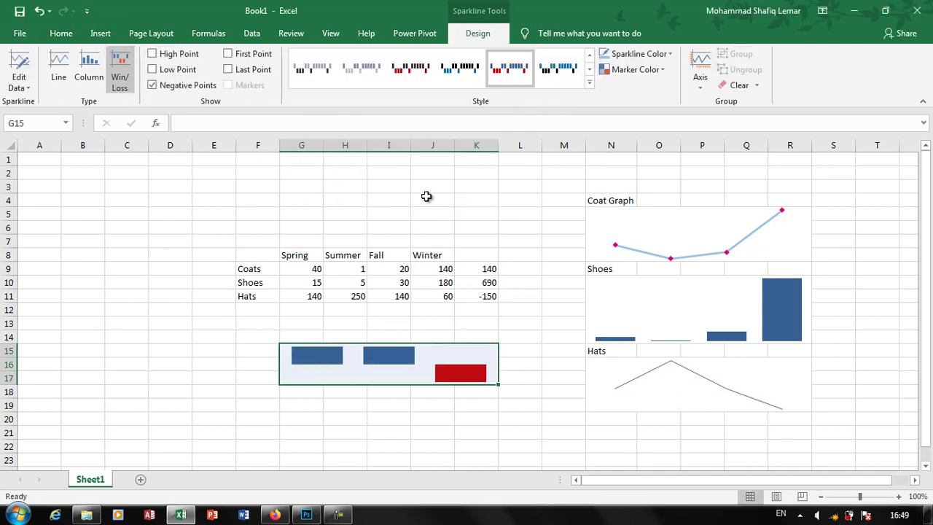
pyautogui.click(576, 362)
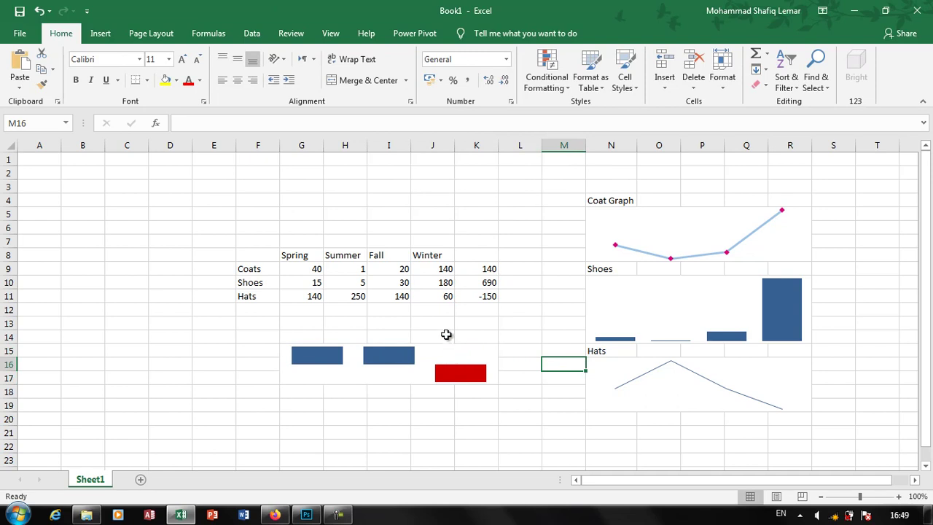
# - Enter the labels Coat in G14, Shoes in I14 and Hats in K14
pyautogui.click(315, 336)
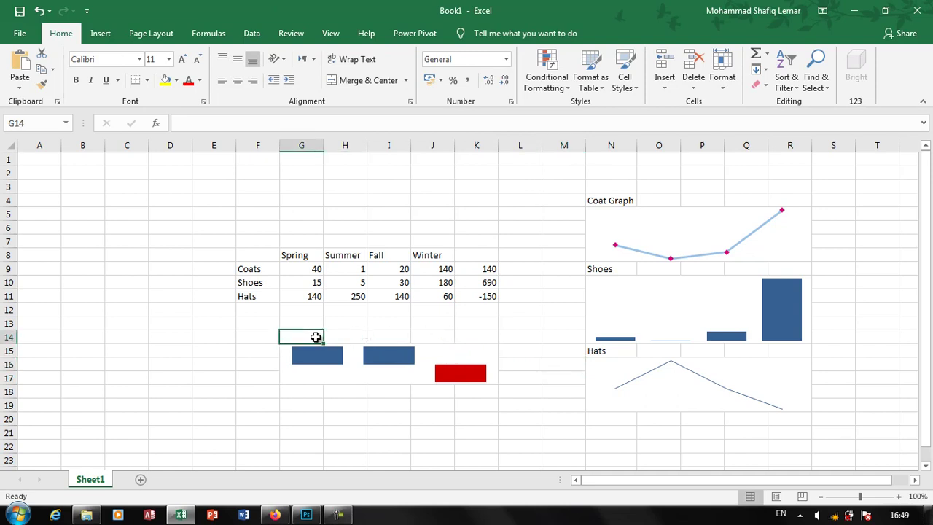
pyautogui.write('Coat')
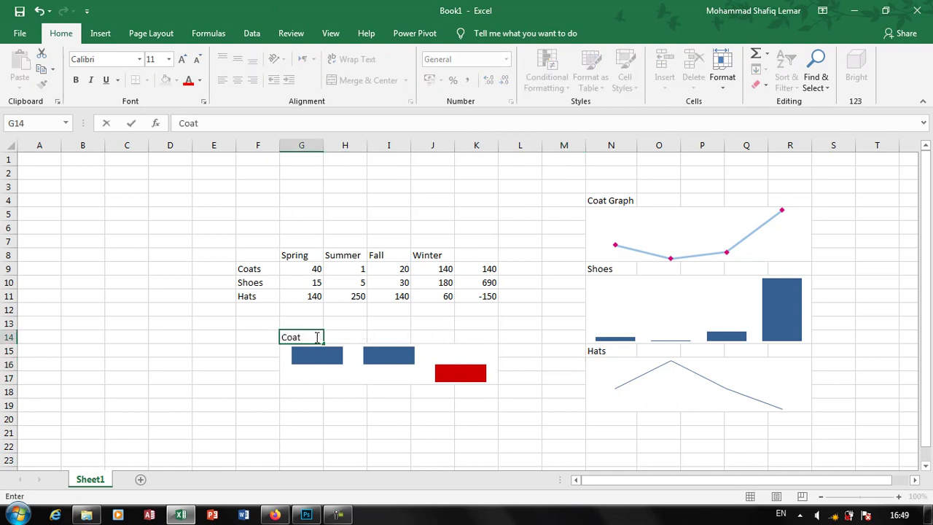
pyautogui.press('Tab')
pyautogui.press('Tab')
pyautogui.write('S')
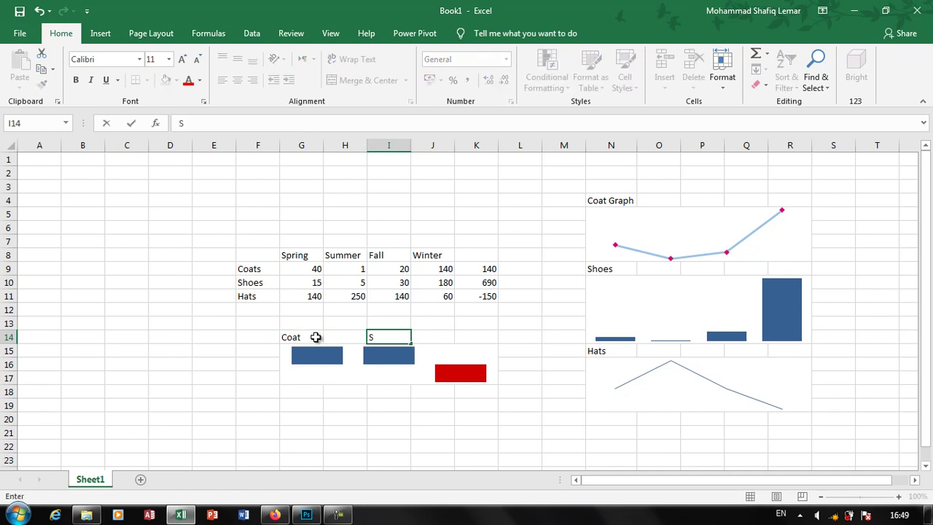
pyautogui.write('hoes')
pyautogui.press('Tab')
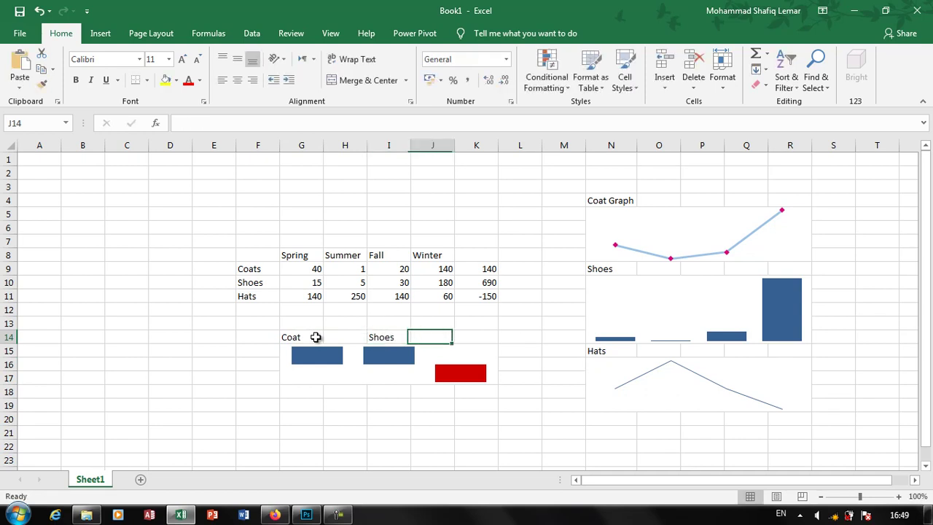
pyautogui.press('Tab')
pyautogui.write('Hat')
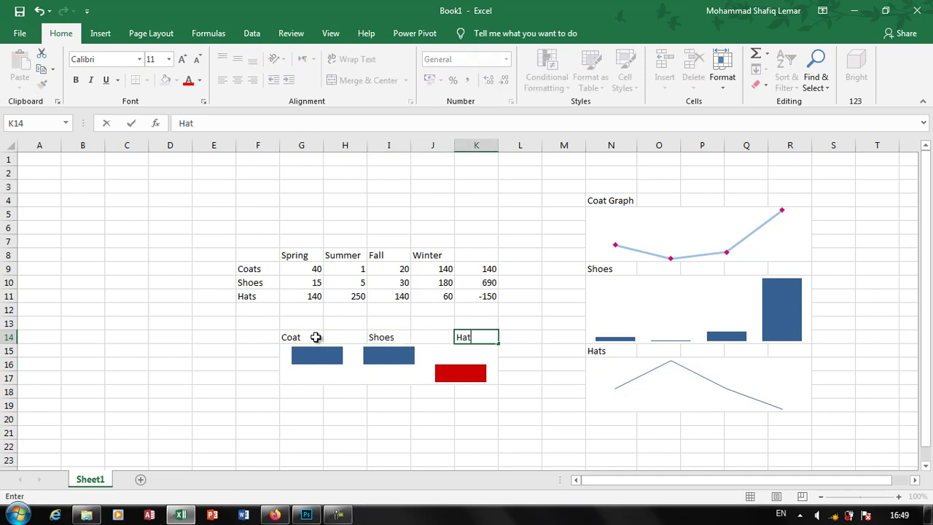
pyautogui.press('Return')
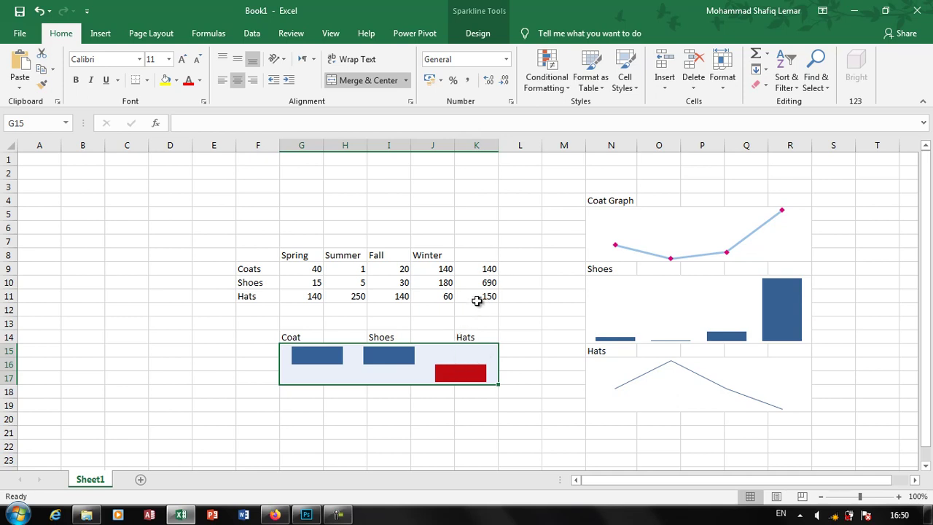
# - Change the Hats value in K11 to 140 and the Shoes value in K10 to -50
pyautogui.click(477, 299)
pyautogui.write('14')
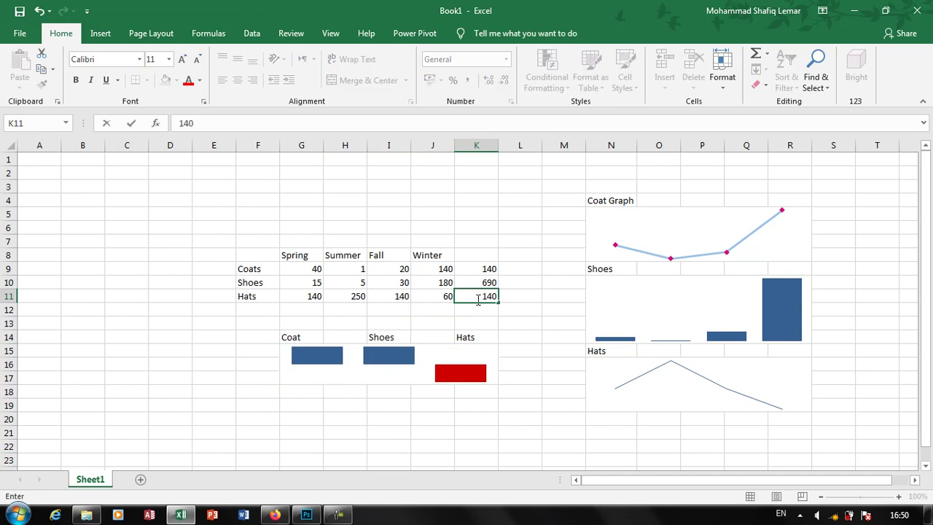
pyautogui.press('Return')
pyautogui.press('Up')
pyautogui.press('Up')
pyautogui.write('-')
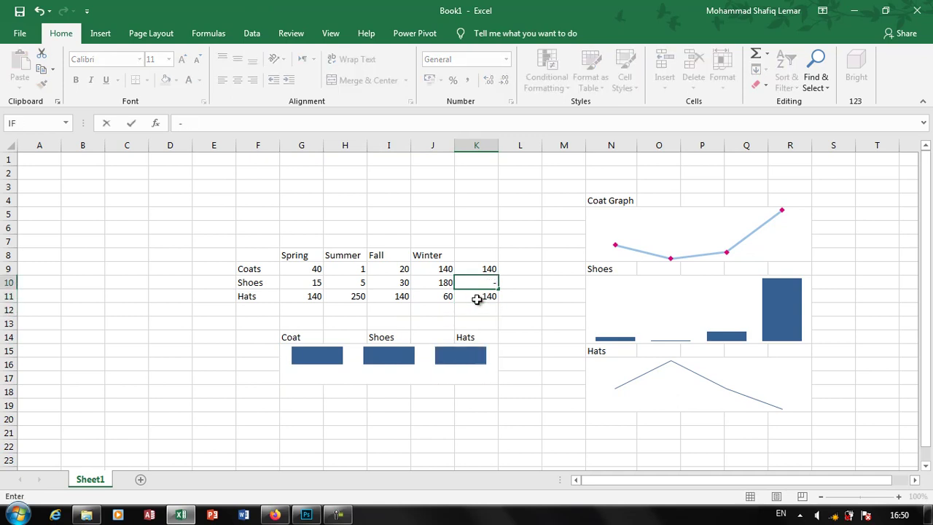
pyautogui.write('50')
pyautogui.press('Return')
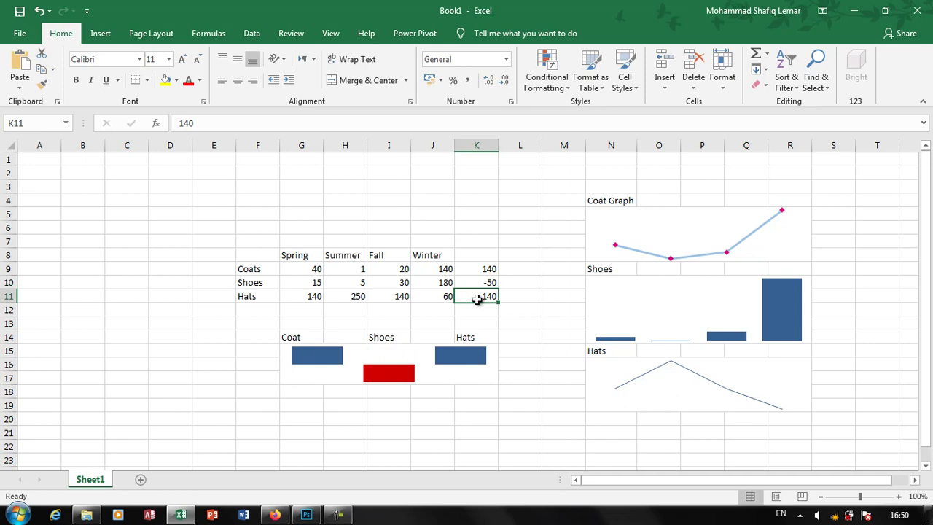
# - Toggle the sparkline's Negative Points off and on, leaving negatives marked in red
pyautogui.press('Down')
pyautogui.press('Down')
pyautogui.press('Down')
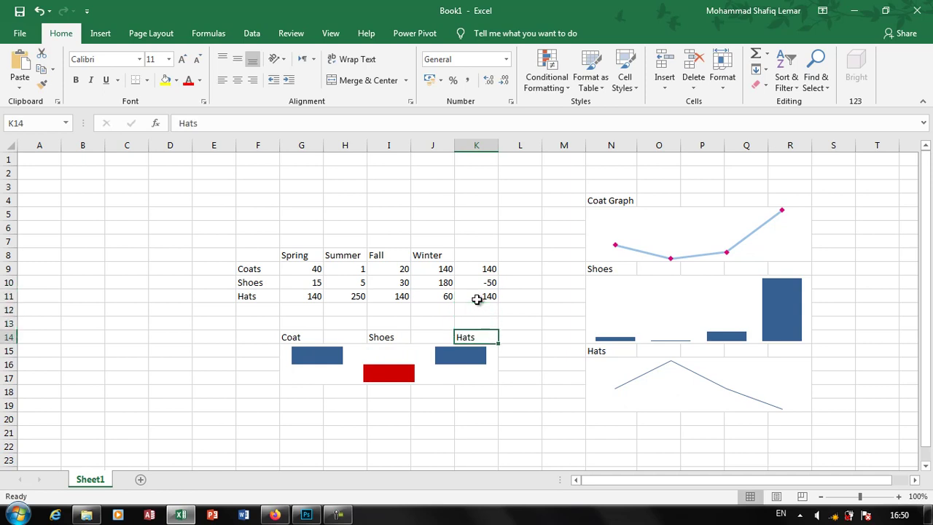
pyautogui.press('Down')
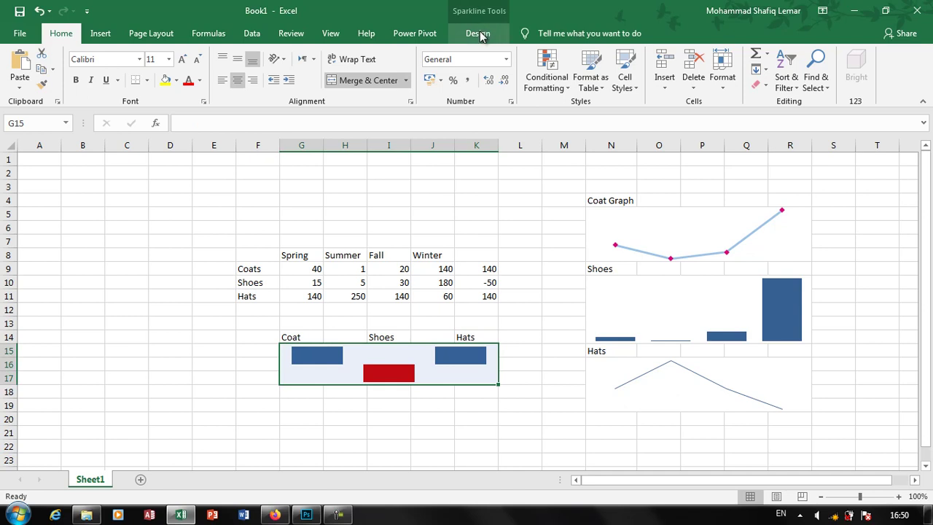
pyautogui.click(479, 33)
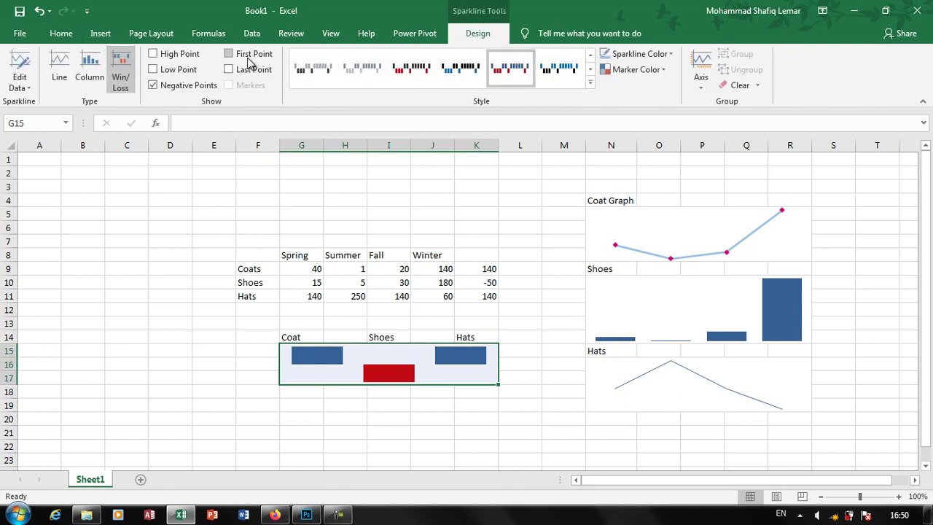
pyautogui.click(184, 89)
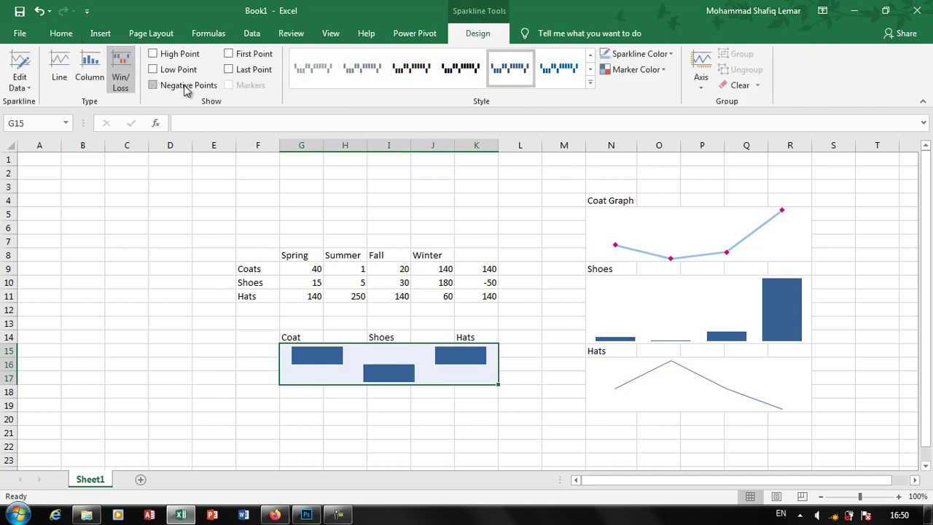
pyautogui.click(184, 89)
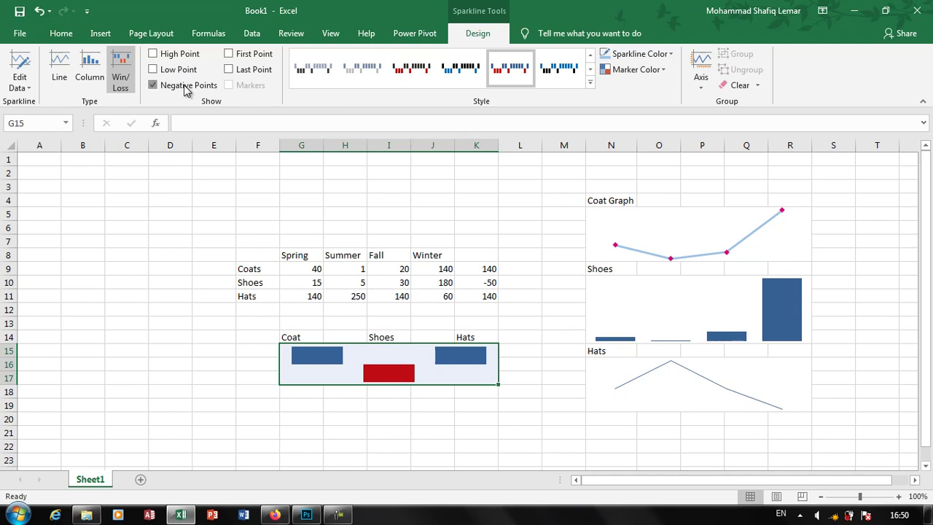
pyautogui.click(184, 89)
pyautogui.click(184, 89)
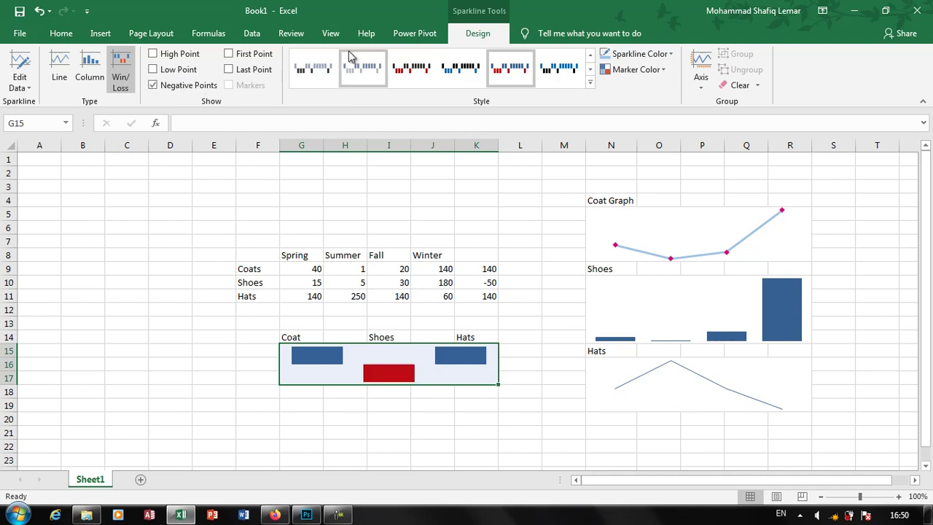
pyautogui.click(101, 33)
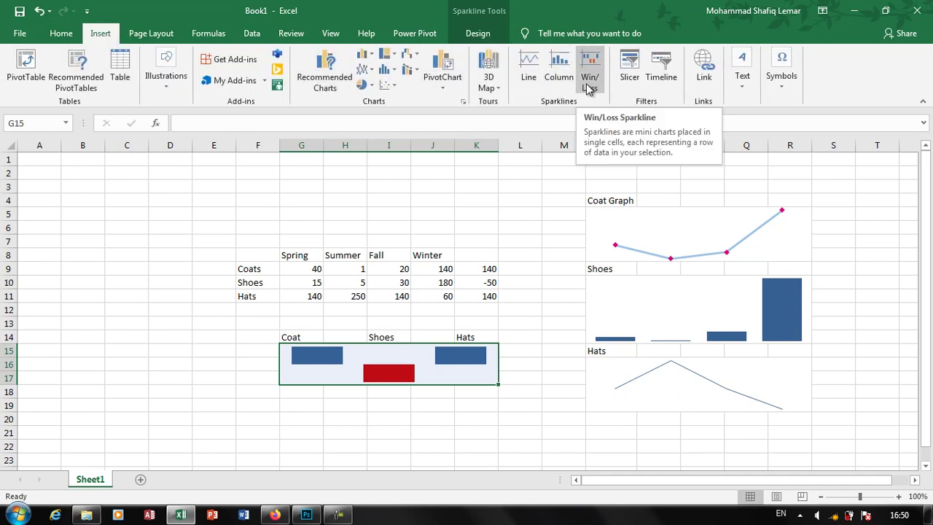
pyautogui.click(417, 296)
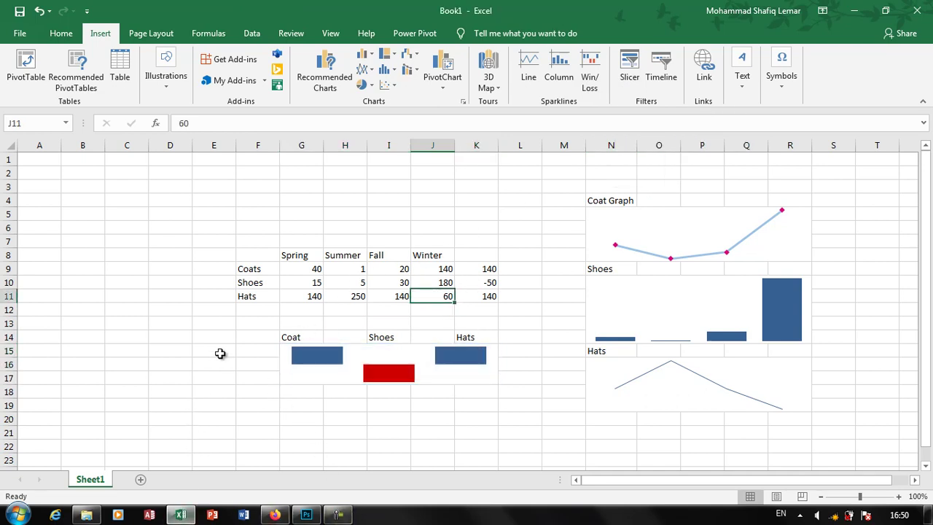
# - Open the Excel Nov Test workbook and select a cell in its score data
pyautogui.hotkey('ctrl', 'o')
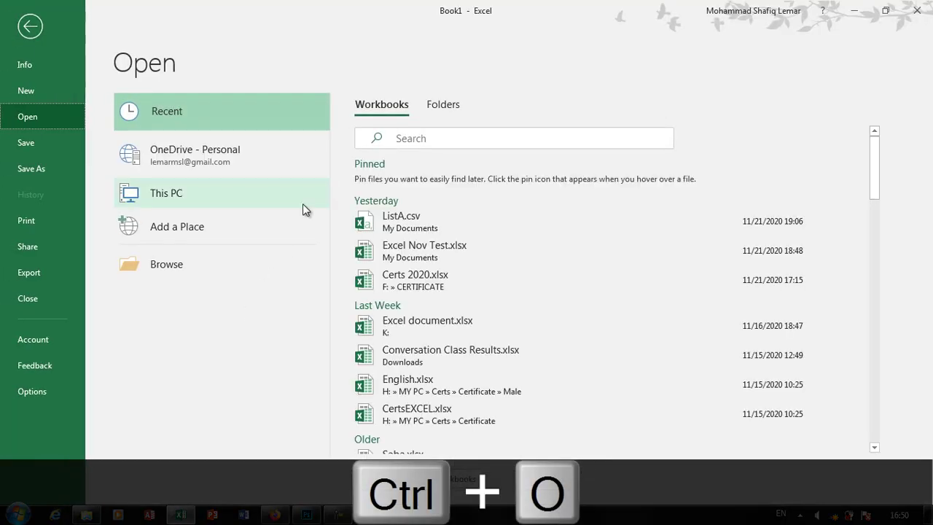
pyautogui.click(411, 254)
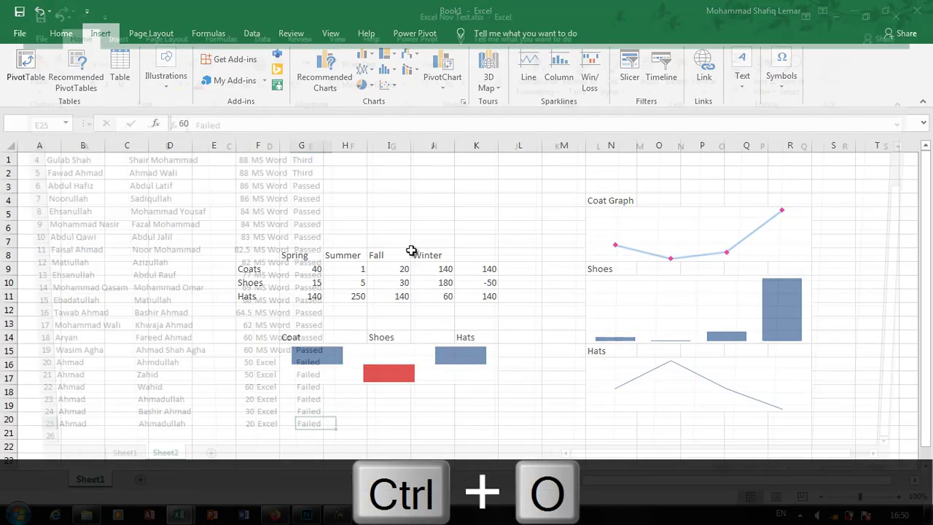
pyautogui.click(225, 250)
pyautogui.scroll(1, 228, 251)
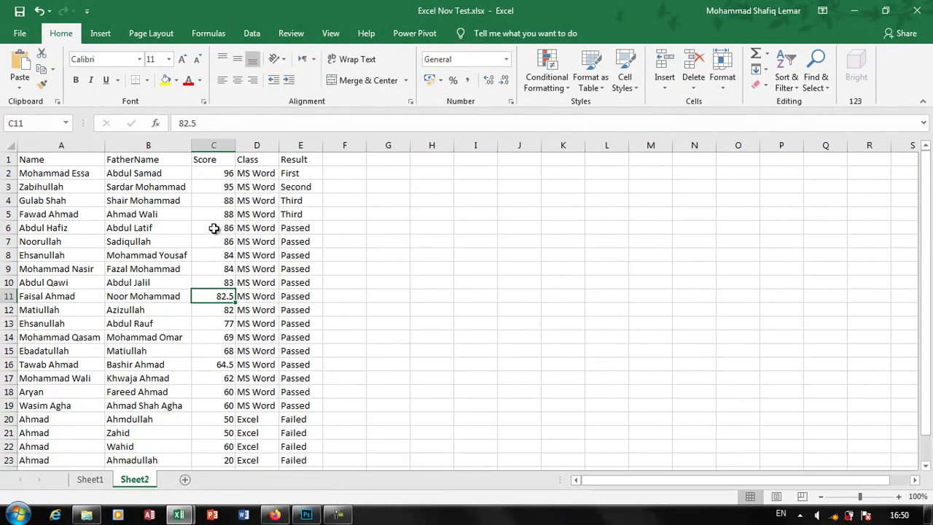
pyautogui.click(215, 228)
# - Format A1:E25 as a table with headers using a chosen table style
pyautogui.click(585, 64)
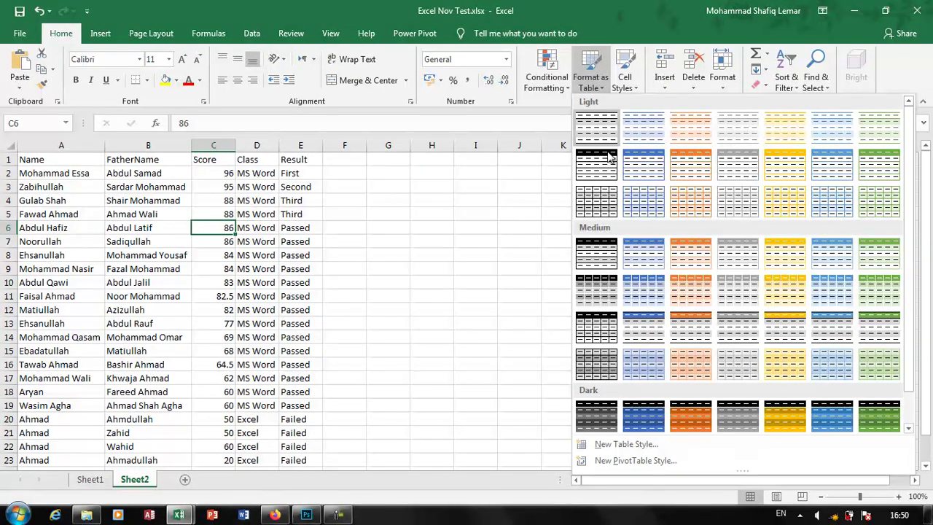
pyautogui.click(609, 164)
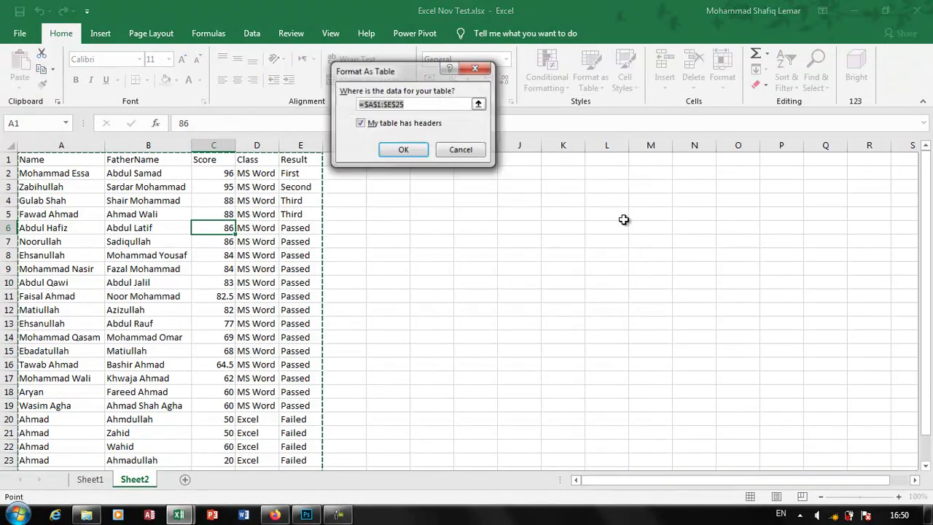
pyautogui.click(414, 150)
pyautogui.click(111, 230)
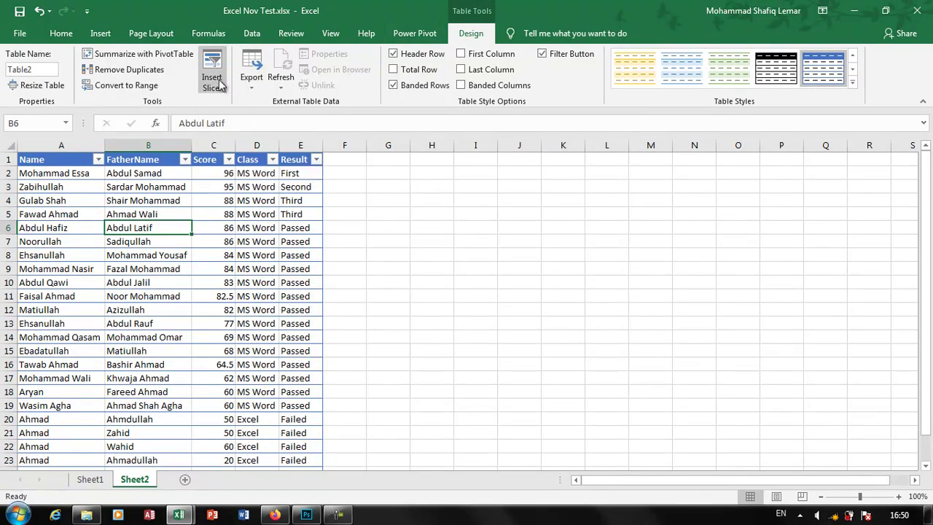
# - Insert slicers for the Class, Result and Name columns of the table
pyautogui.click(101, 33)
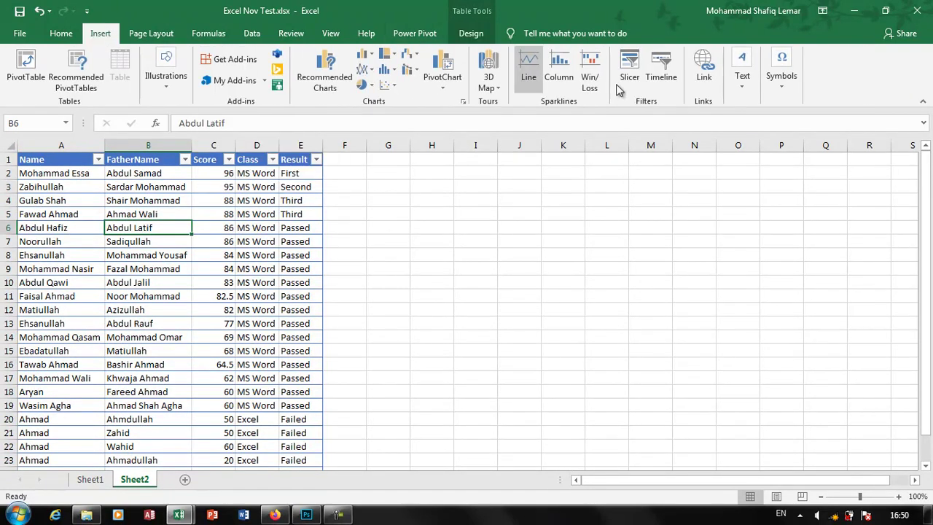
pyautogui.click(626, 83)
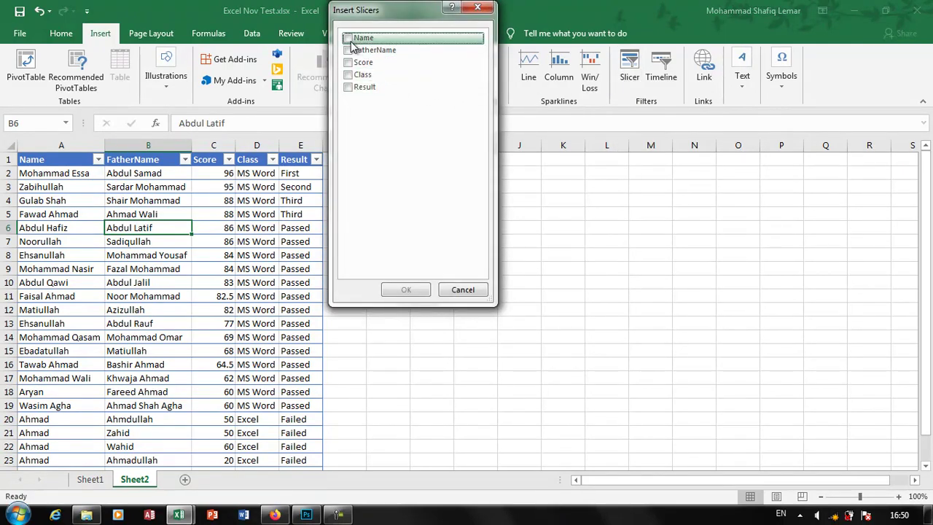
pyautogui.click(349, 75)
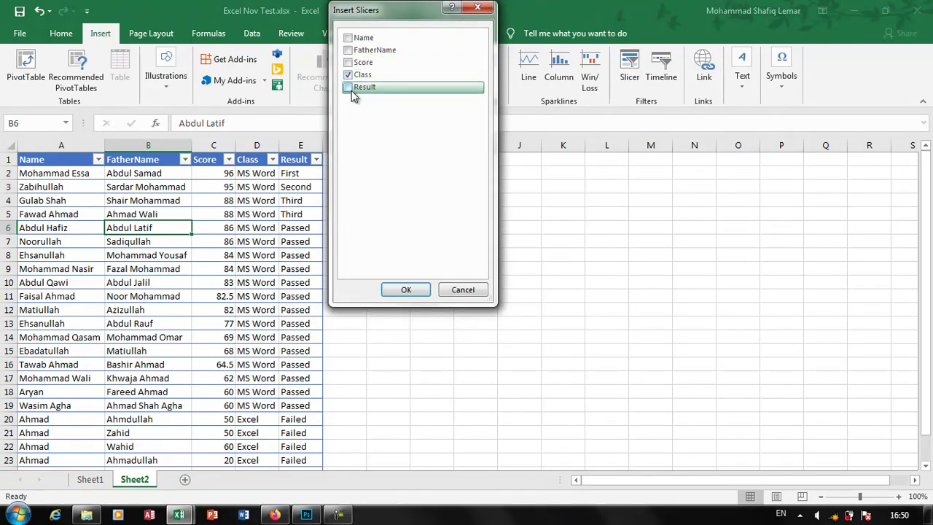
pyautogui.click(350, 87)
pyautogui.click(349, 38)
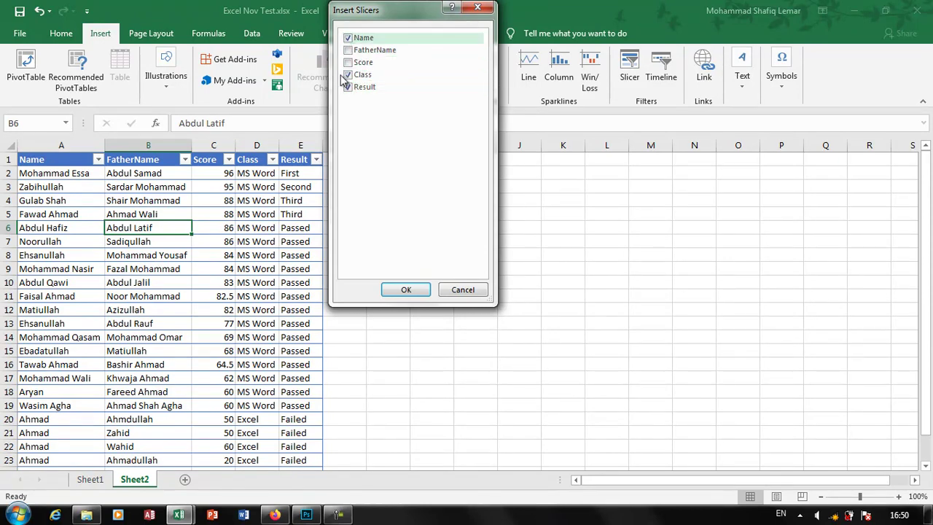
pyautogui.click(405, 290)
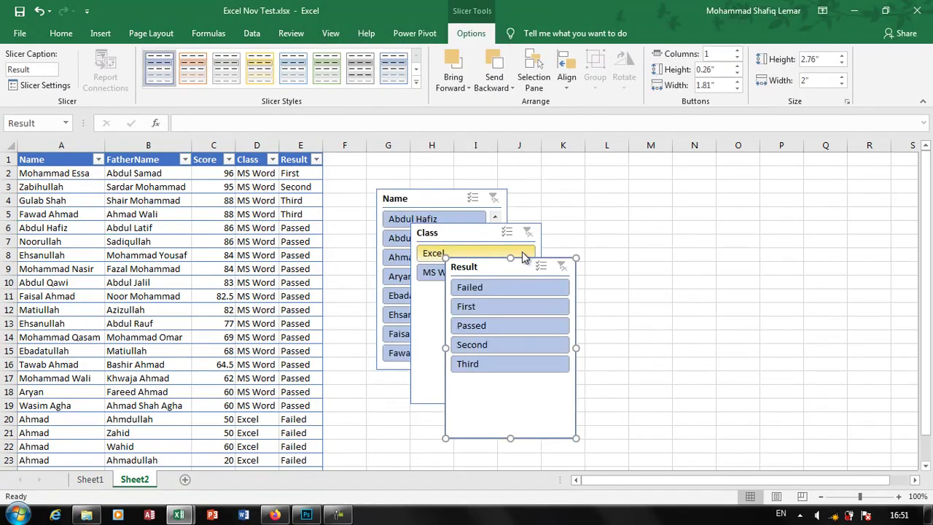
# - Drag the Name, Class and Result slicers into a side-by-side row beside the table
pyautogui.moveTo(486, 265); pyautogui.dragTo(598, 257)
pyautogui.moveTo(694, 237); pyautogui.dragTo(709, 219)
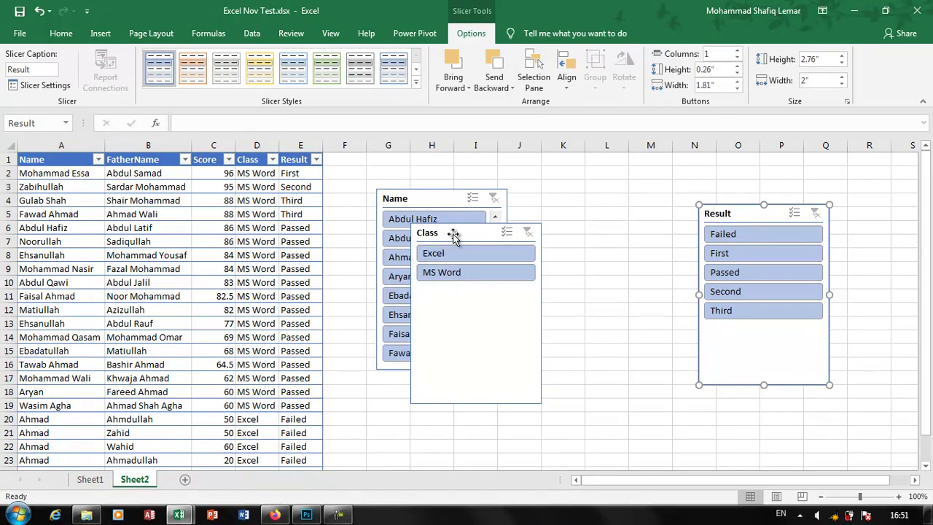
pyautogui.moveTo(454, 234); pyautogui.dragTo(606, 207)
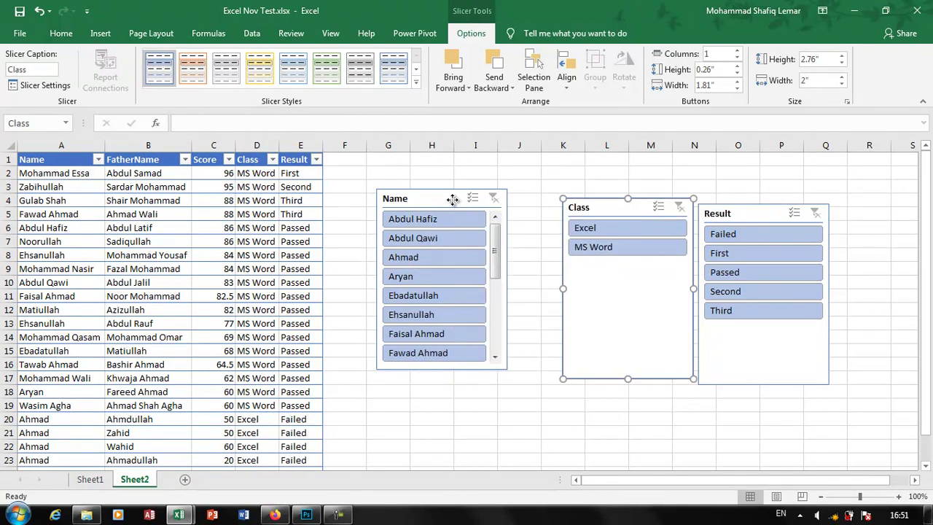
pyautogui.moveTo(452, 199); pyautogui.dragTo(501, 207)
pyautogui.click(500, 207)
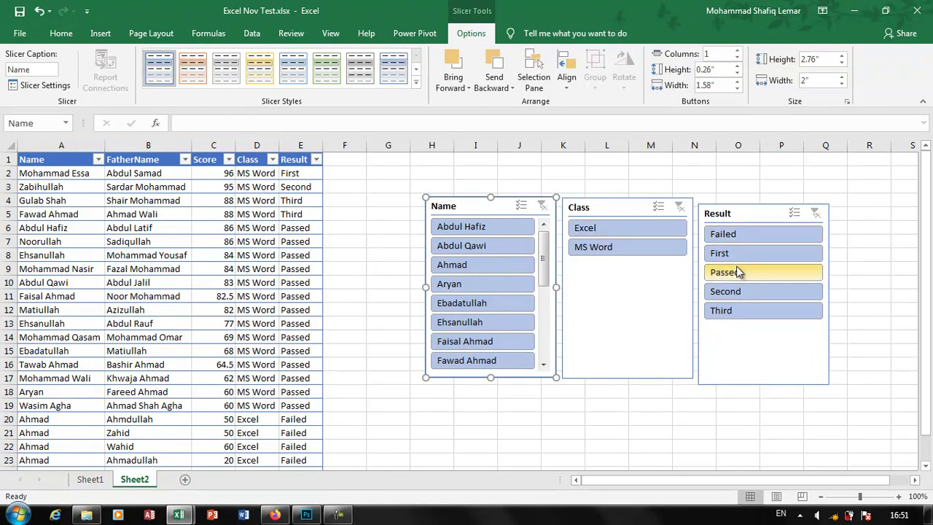
pyautogui.moveTo(605, 207); pyautogui.dragTo(602, 203)
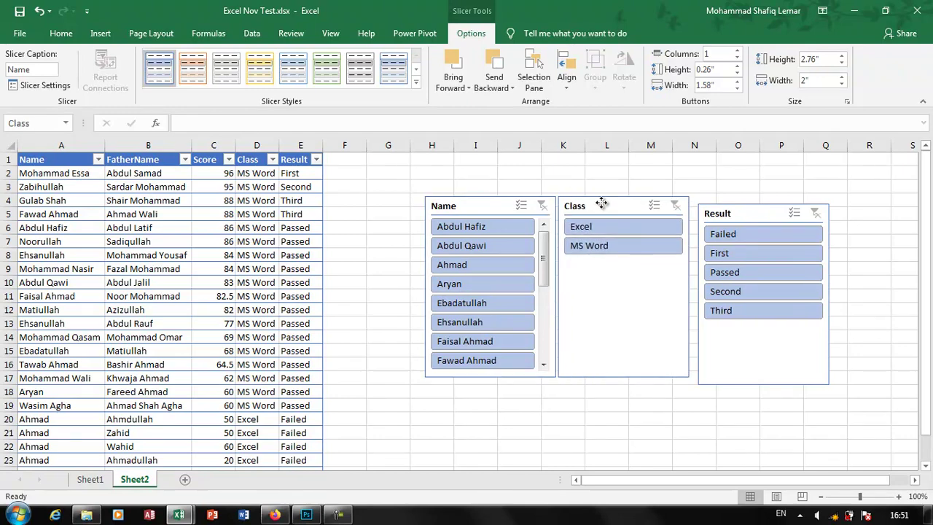
pyautogui.moveTo(732, 212); pyautogui.dragTo(722, 203)
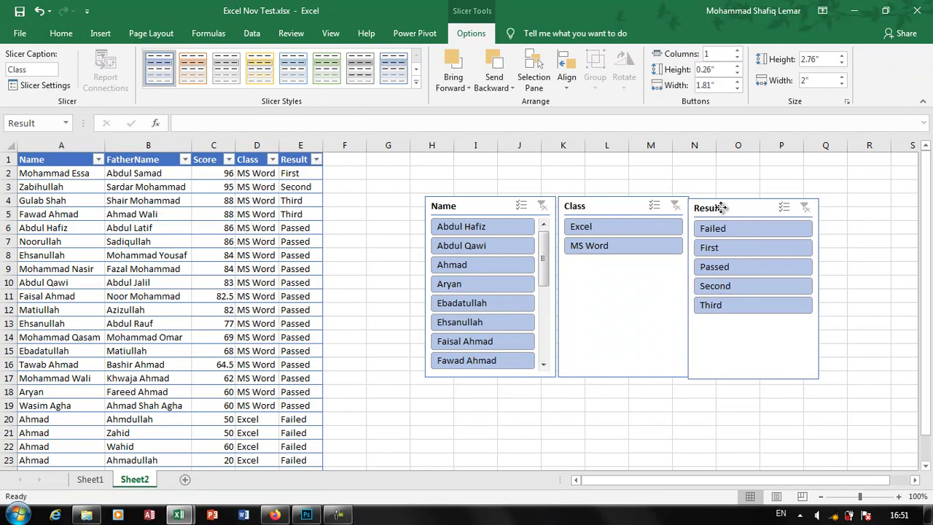
pyautogui.moveTo(722, 203); pyautogui.dragTo(726, 206)
pyautogui.click(676, 185)
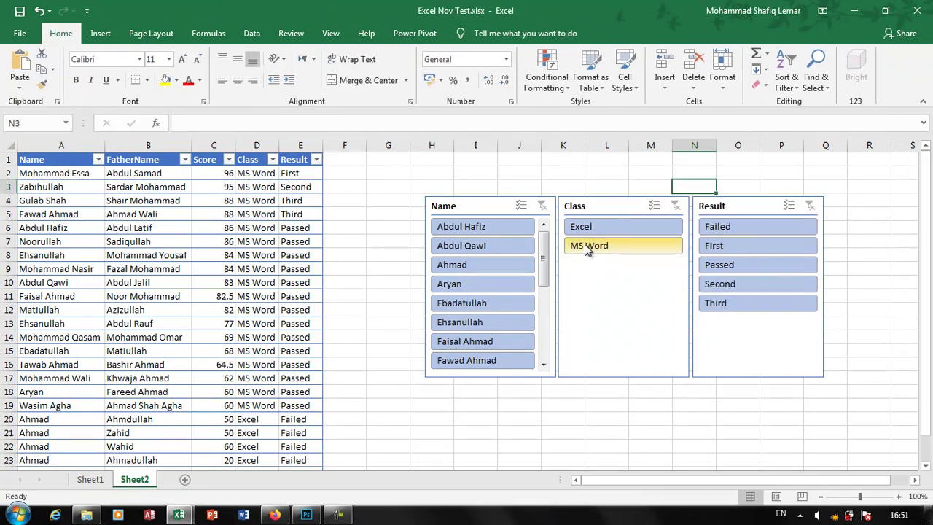
# - Filter the table to MS Word, then Excel classes, clearing the Class filter each time
pyautogui.click(587, 248)
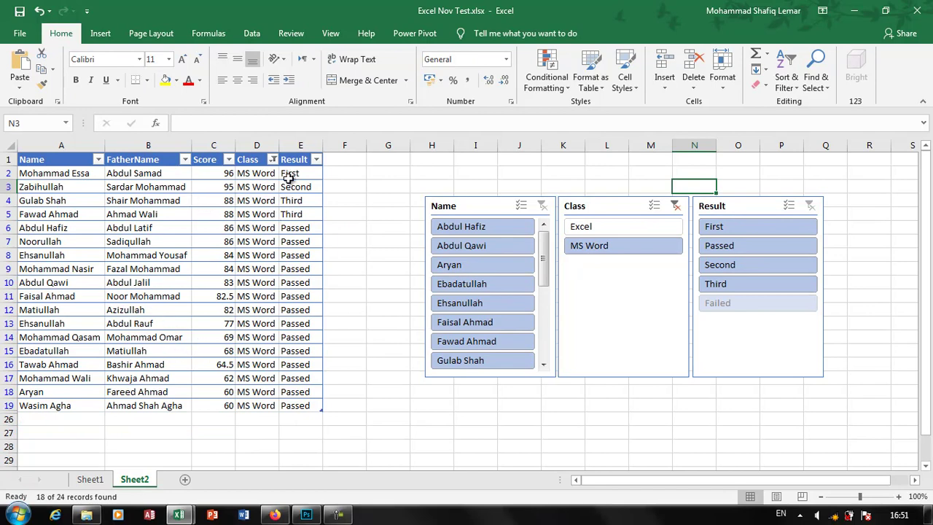
pyautogui.click(676, 206)
pyautogui.click(586, 227)
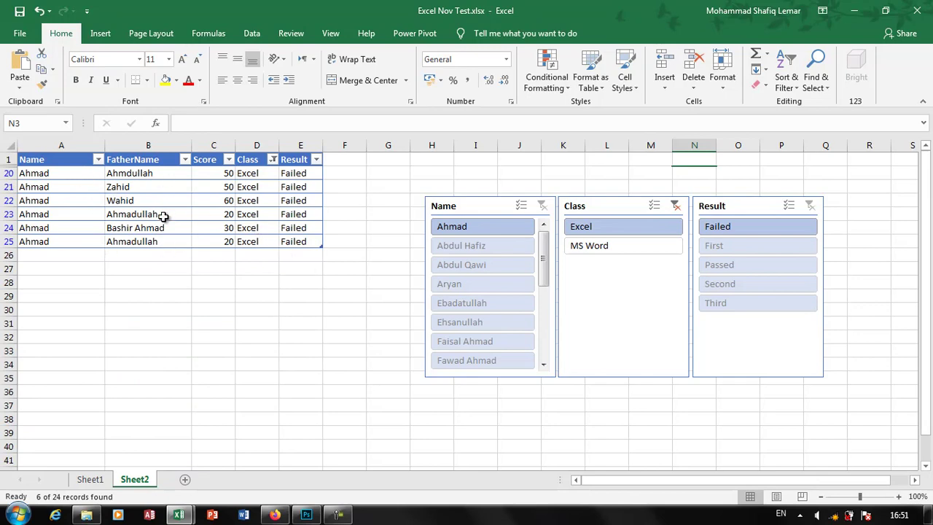
pyautogui.click(675, 206)
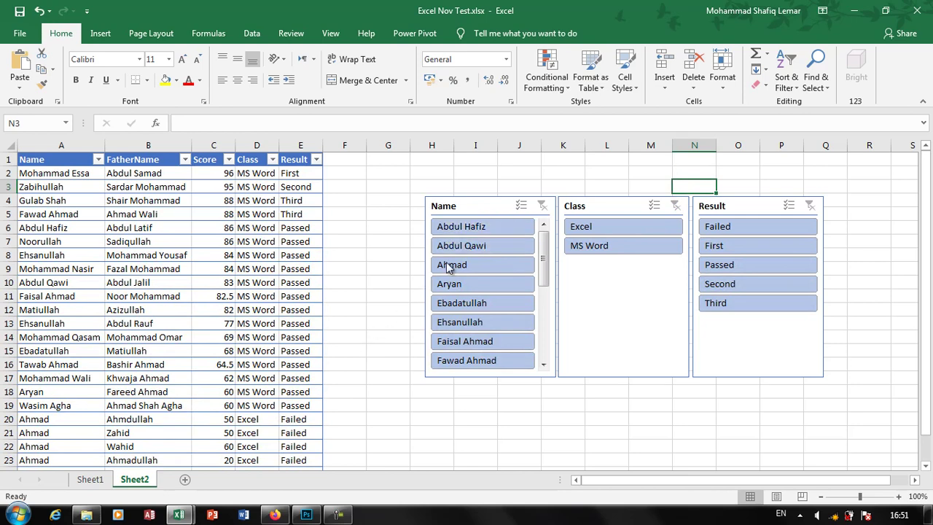
# - Filter the table to individual students with the Name slicer, then clear it
pyautogui.click(481, 230)
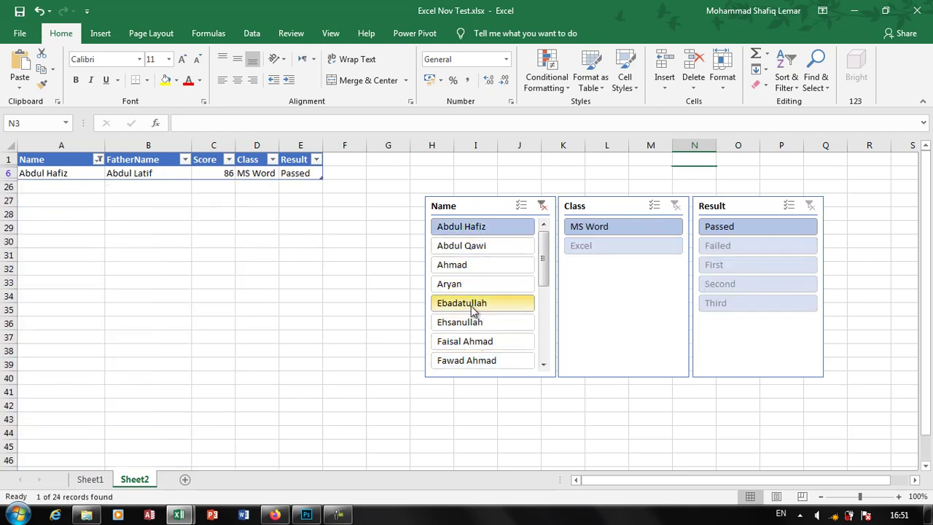
pyautogui.click(453, 285)
pyautogui.click(469, 267)
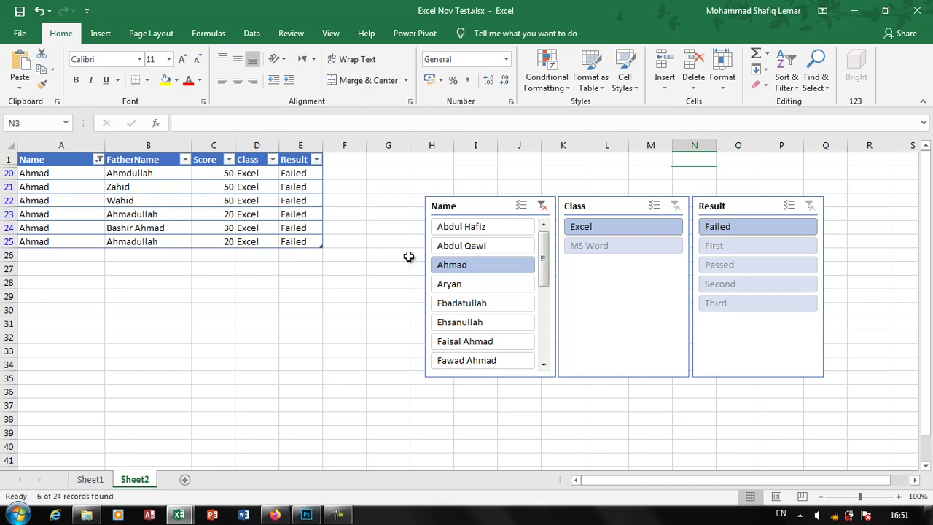
pyautogui.click(542, 206)
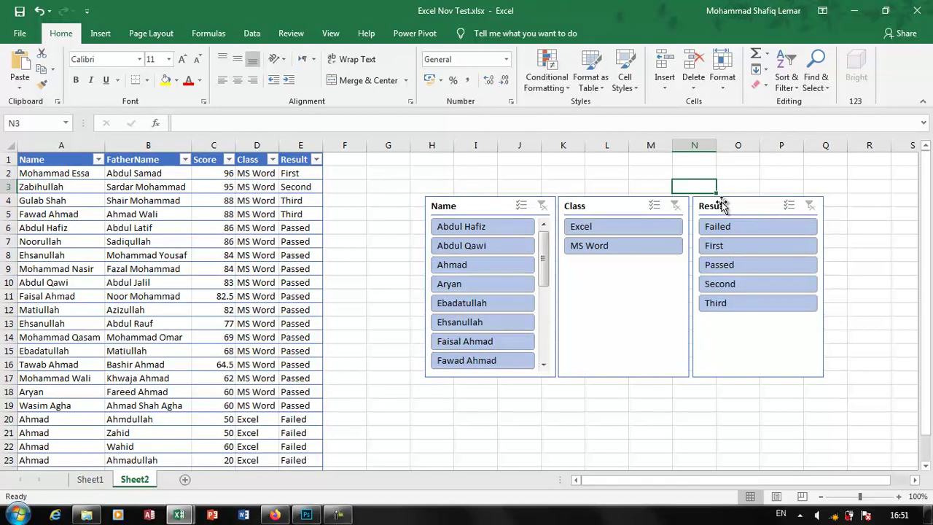
# - Filter by Failed, Passed, Second, Third and First results, then clear the Result filter
pyautogui.click(725, 229)
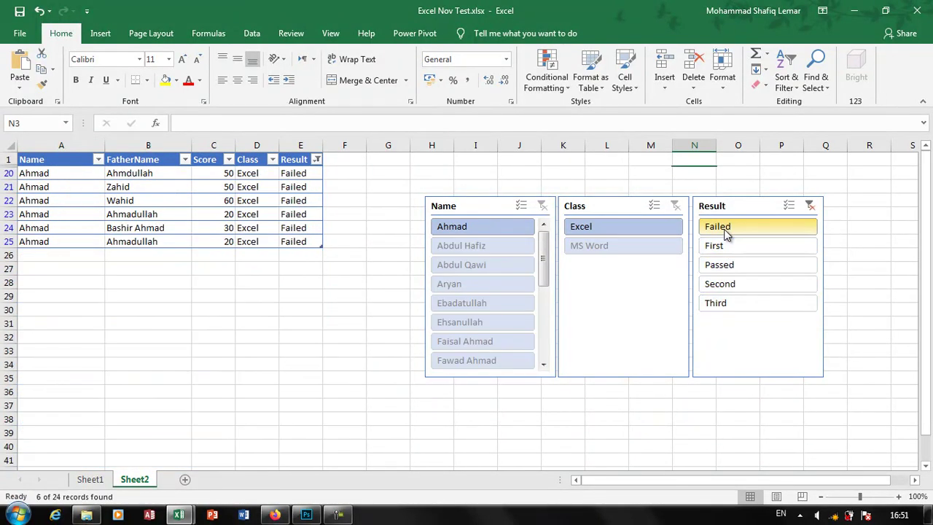
pyautogui.click(731, 269)
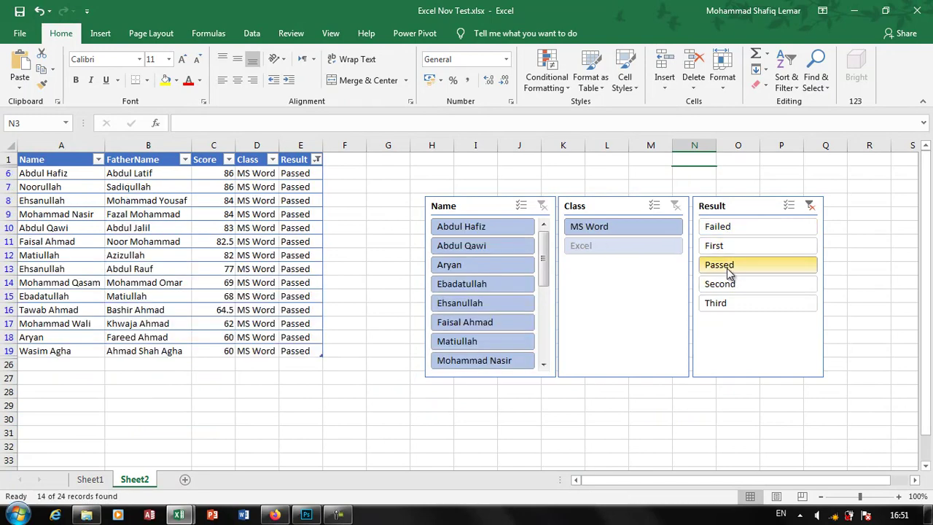
pyautogui.click(743, 286)
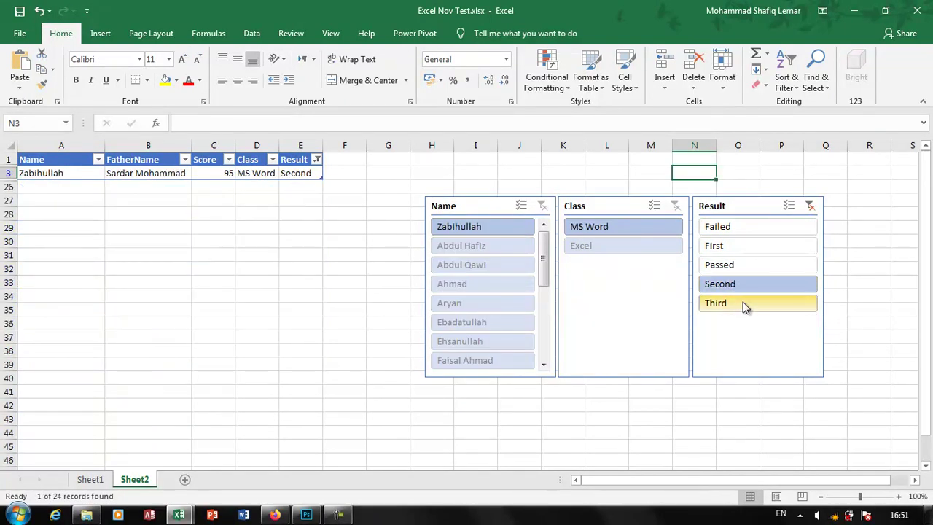
pyautogui.click(740, 304)
pyautogui.click(736, 249)
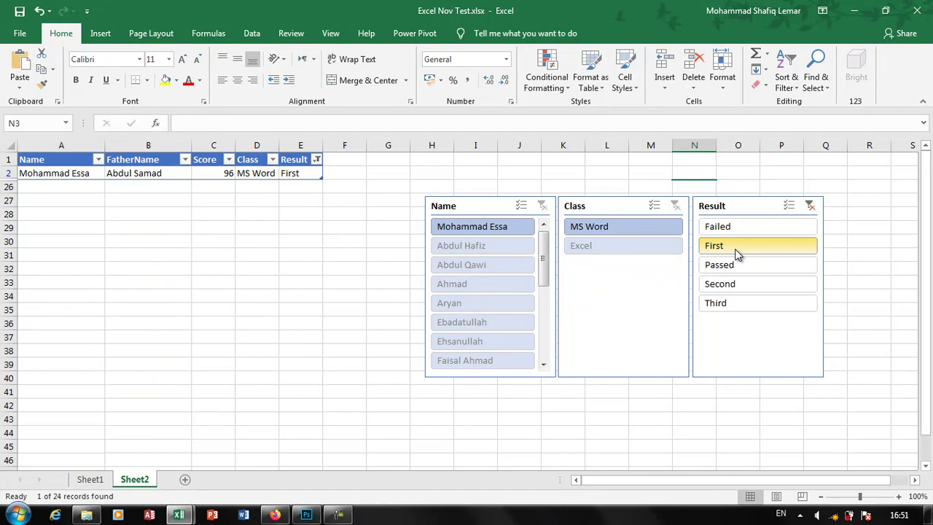
pyautogui.click(810, 206)
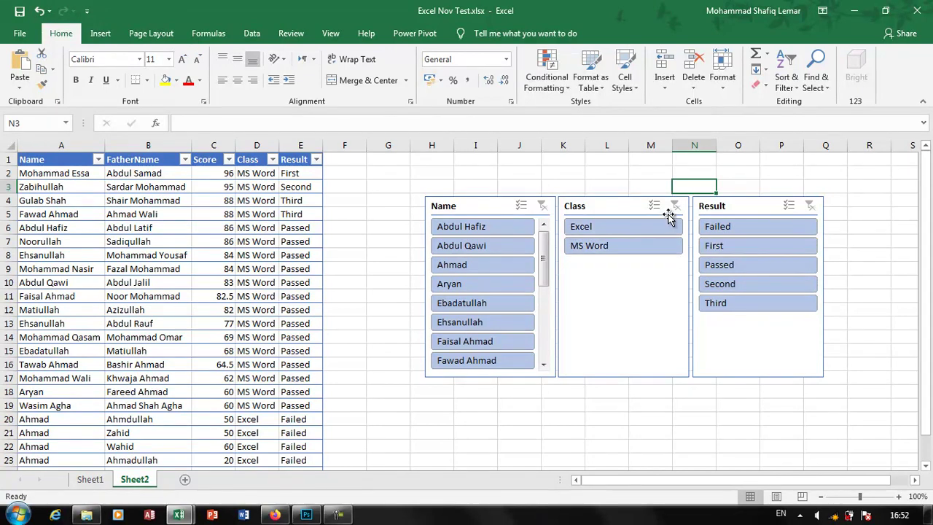
# - Delete the Class, Name and Result slicers from Sheet2
pyautogui.click(616, 204)
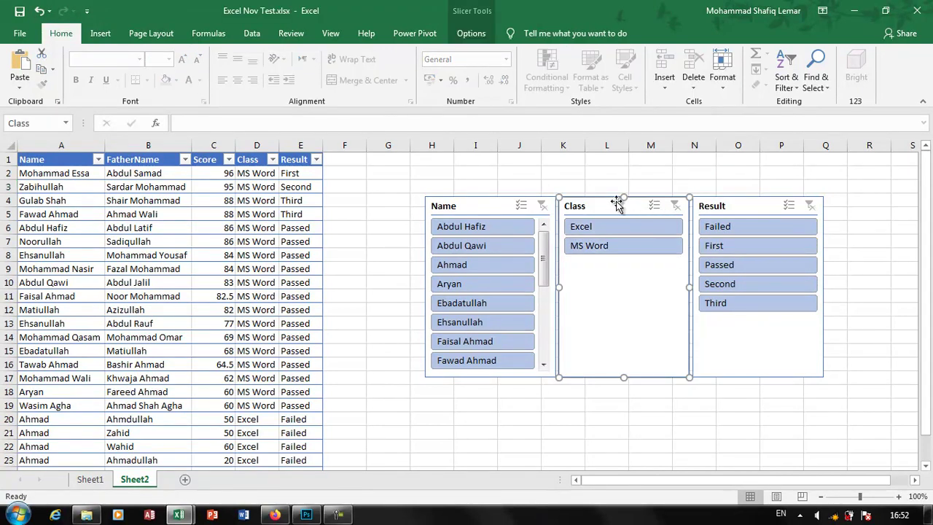
pyautogui.press('Delete')
pyautogui.click(502, 206)
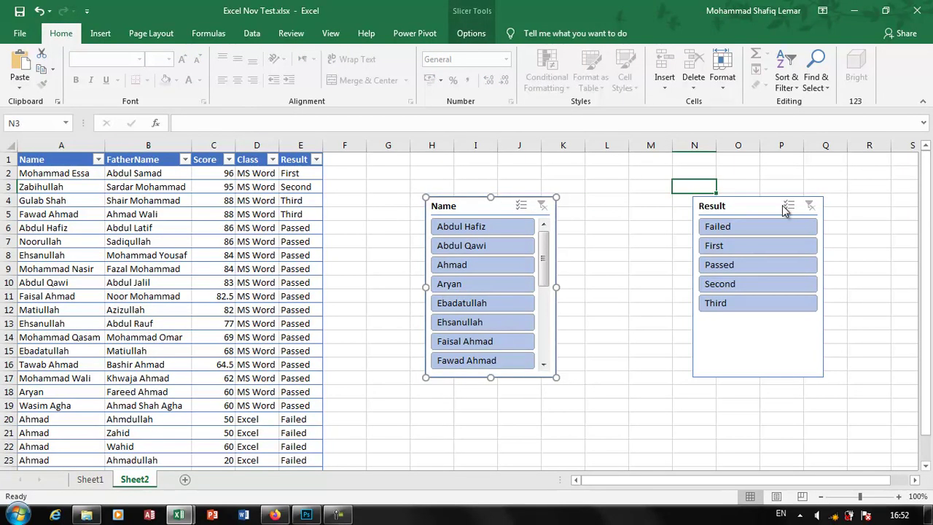
pyautogui.press('Delete')
pyautogui.click(740, 201)
pyautogui.press('Delete')
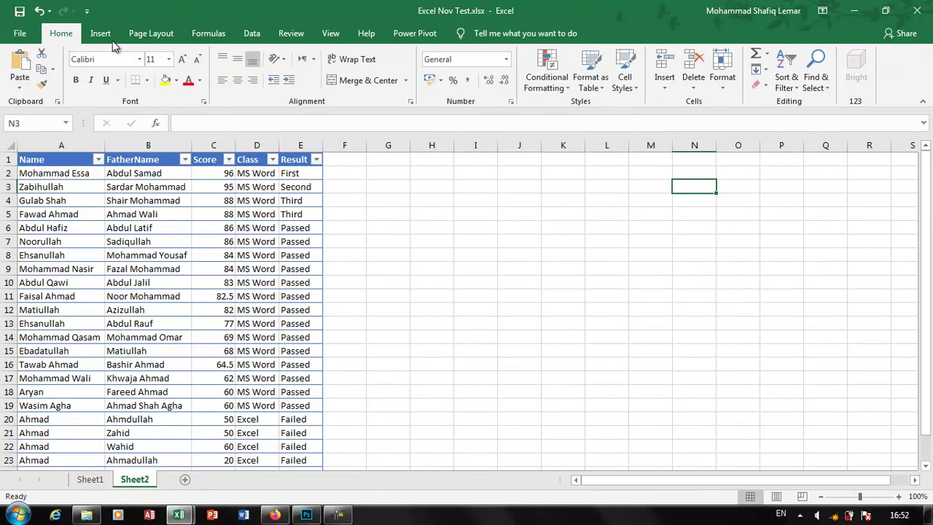
pyautogui.click(102, 34)
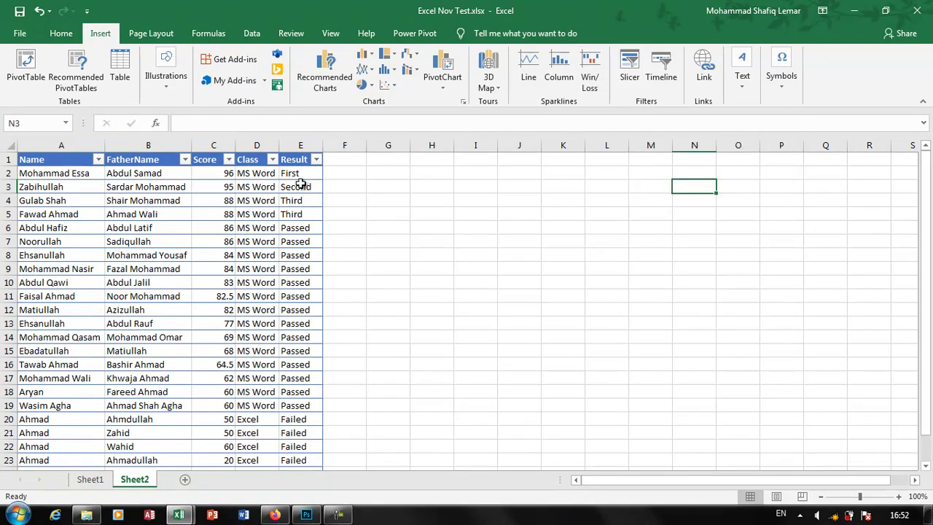
# - Add a Date heading in F1 and enter dates in F2:F6, ending 11/22/2020 and 11/21/2020
pyautogui.click(337, 162)
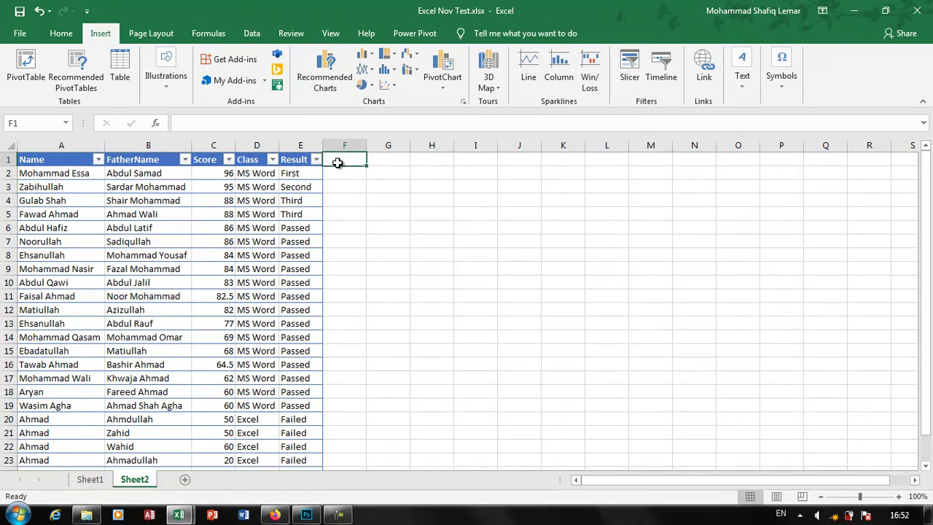
pyautogui.write('Date')
pyautogui.press('Return')
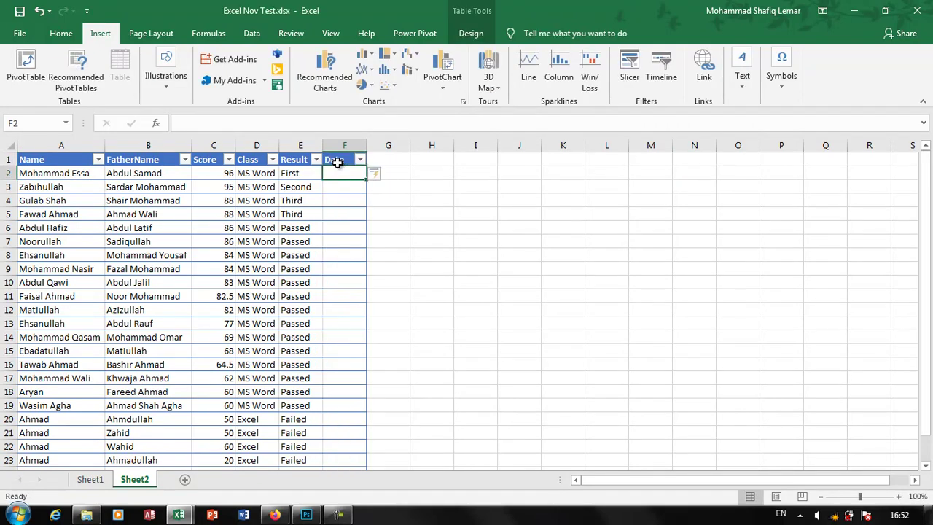
pyautogui.write('2019')
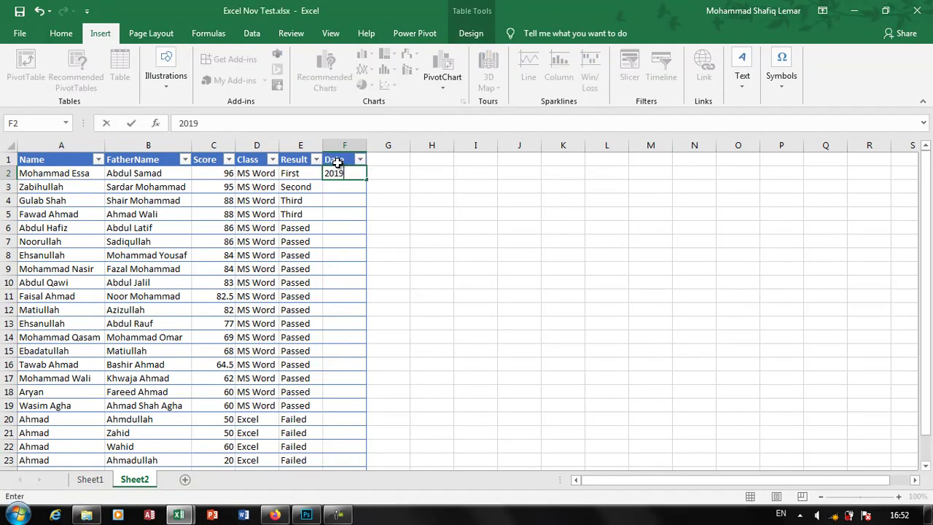
pyautogui.write('1/')
pyautogui.press('Return')
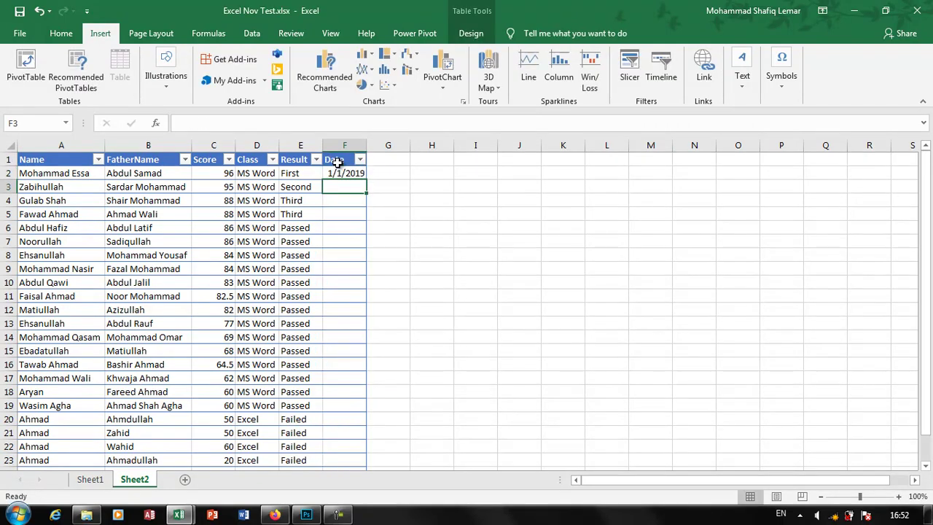
pyautogui.write('2018/1/1')
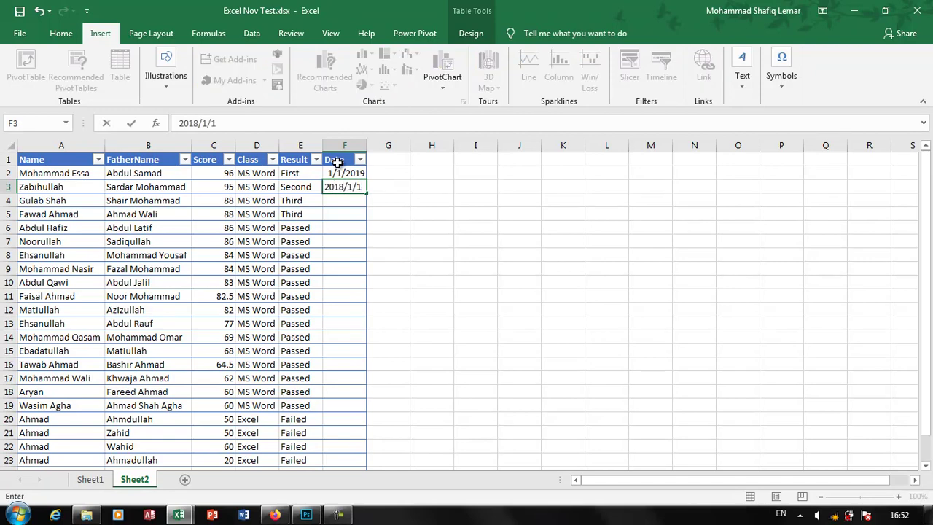
pyautogui.press('Return')
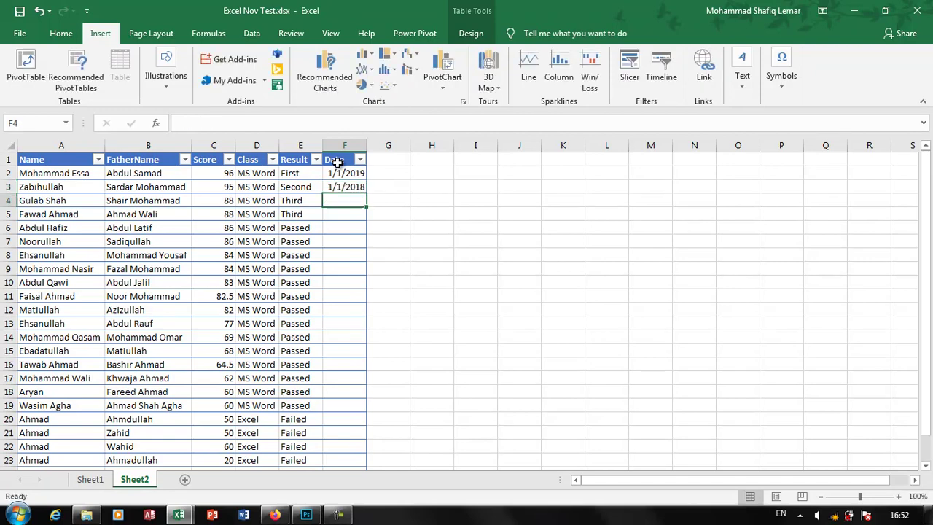
pyautogui.write('2021/1/1')
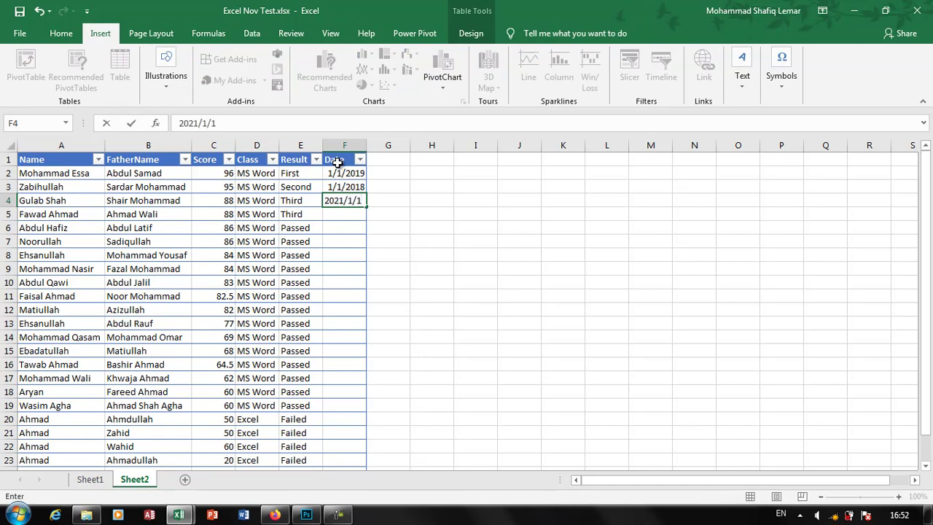
pyautogui.press('Return')
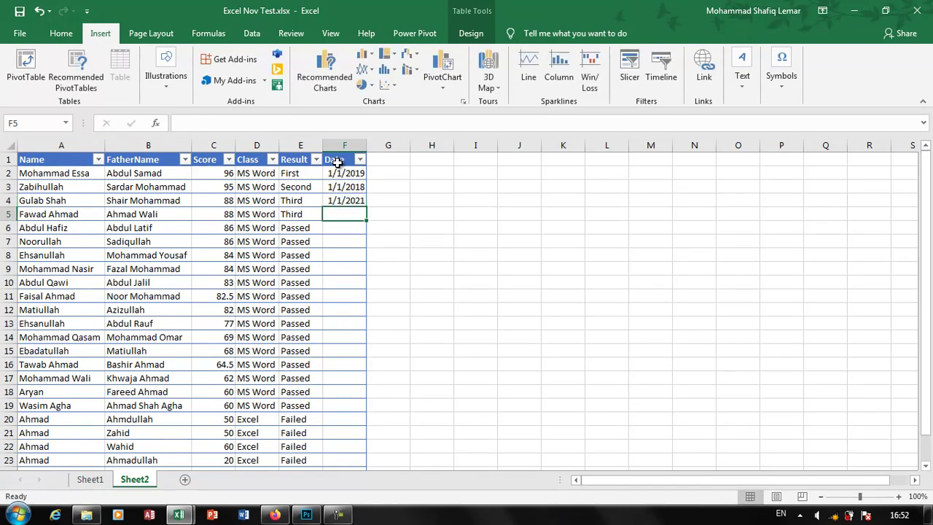
pyautogui.write('2020/11/22')
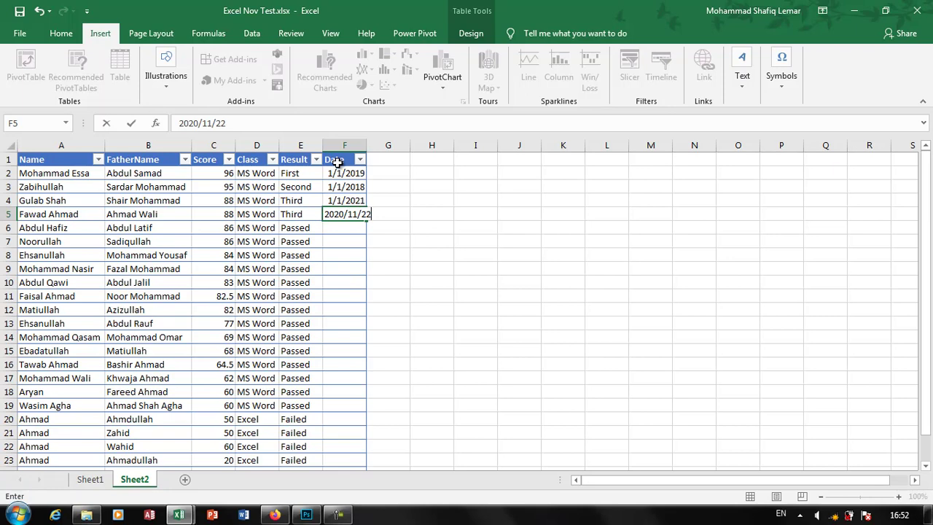
pyautogui.press('Return')
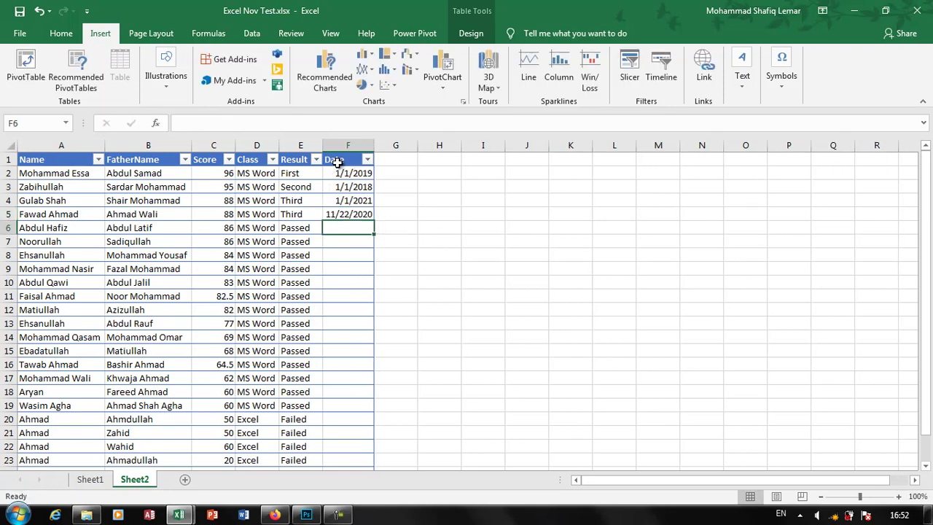
pyautogui.write('2020/11/21')
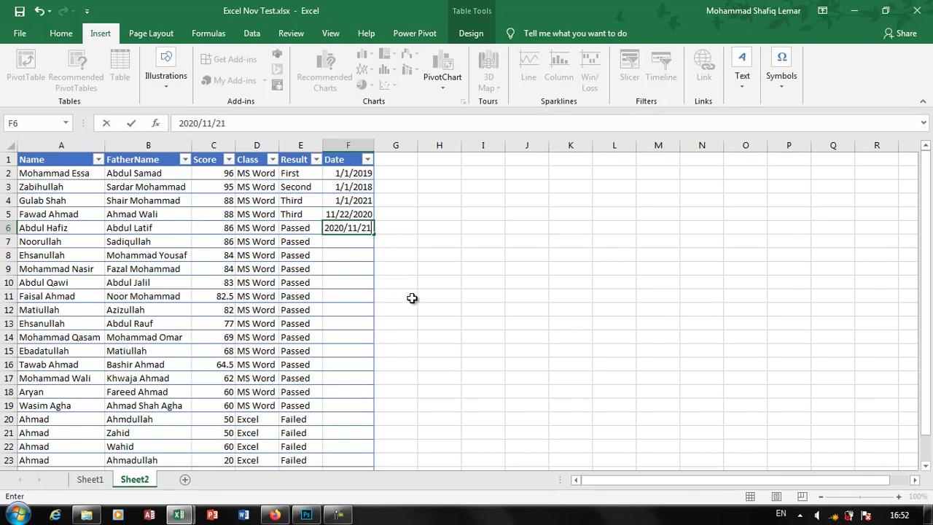
pyautogui.click(412, 297)
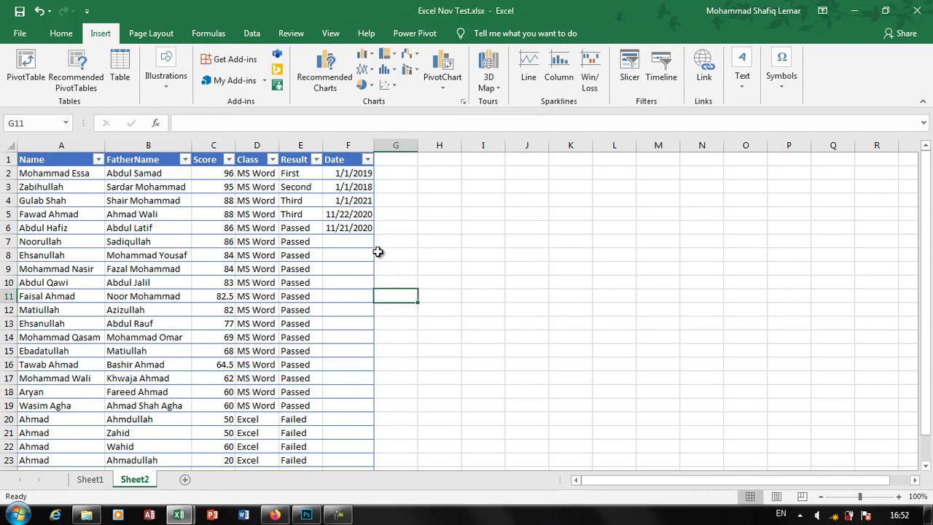
# - Fill the descending daily date pattern from the 2020 dates down to row 25
pyautogui.moveTo(349, 213)
pyautogui.mouseDown()
pyautogui.moveTo(368, 229)
pyautogui.moveTo(371, 447)
pyautogui.mouseUp()
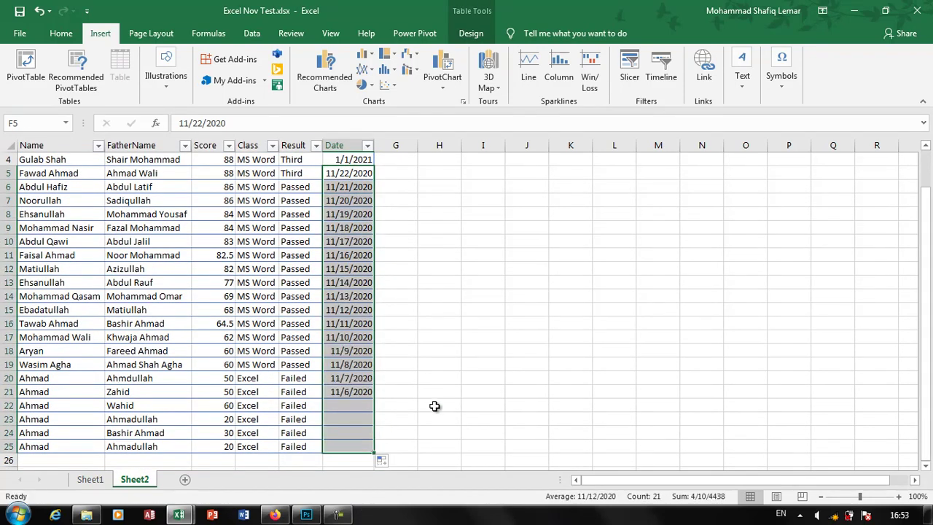
pyautogui.moveTo(434, 406); pyautogui.dragTo(435, 406)
pyautogui.click(439, 352)
pyautogui.scroll(1, 439, 352)
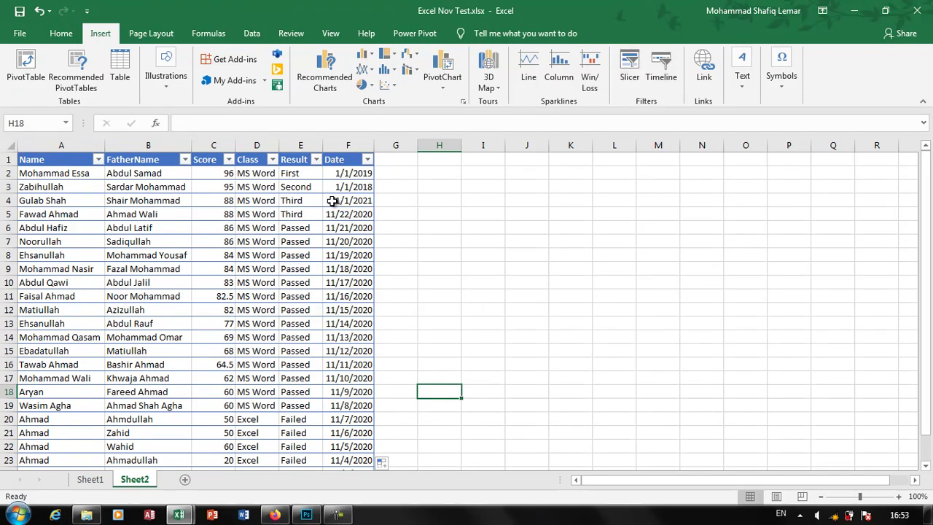
pyautogui.click(320, 210)
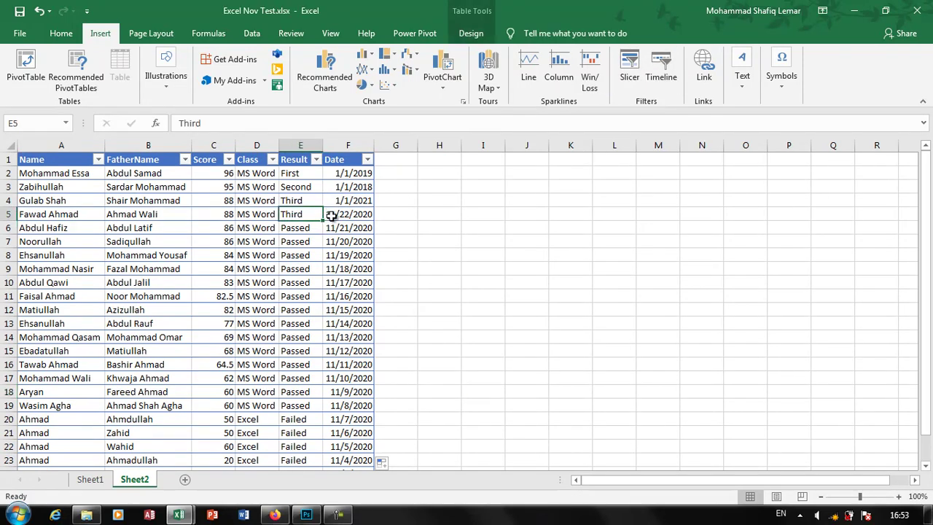
# - Create a pivot table on a new sheet with Class and Name rows summing Score
pyautogui.click(29, 67)
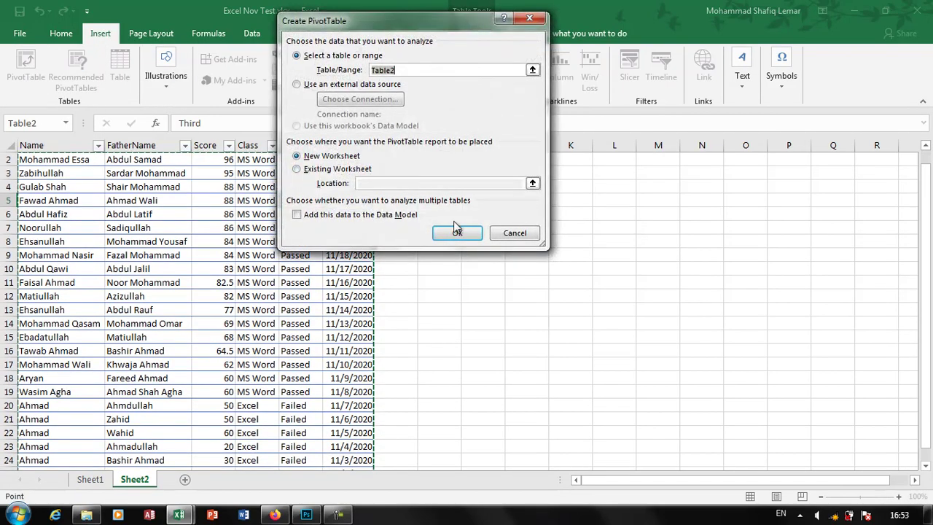
pyautogui.click(459, 231)
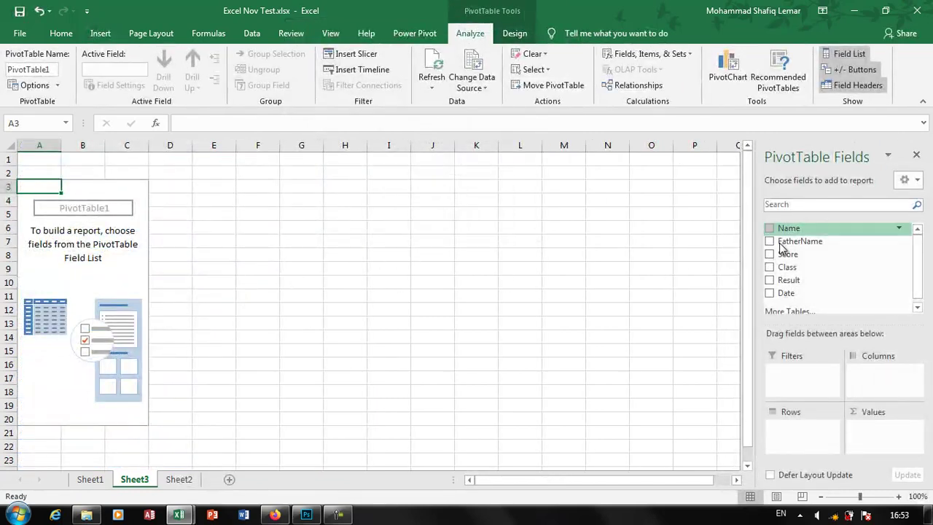
pyautogui.click(770, 267)
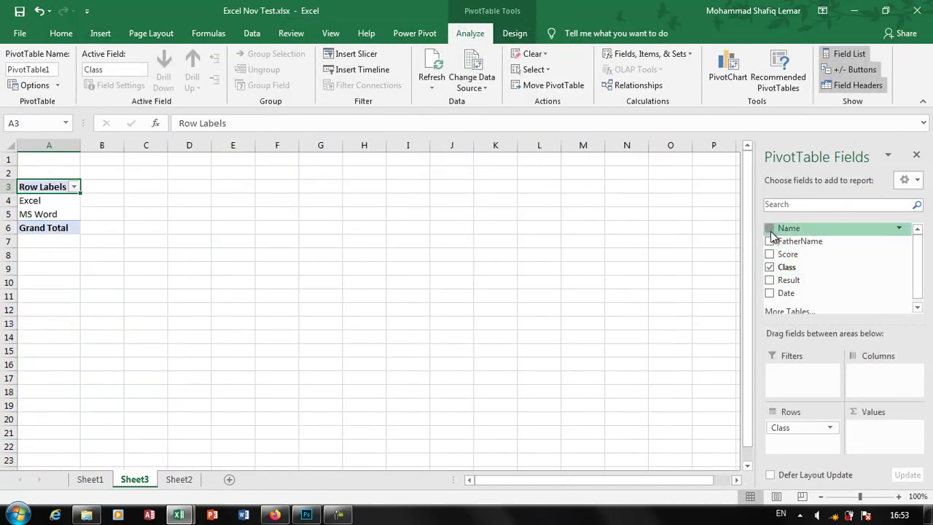
pyautogui.click(770, 229)
pyautogui.click(769, 253)
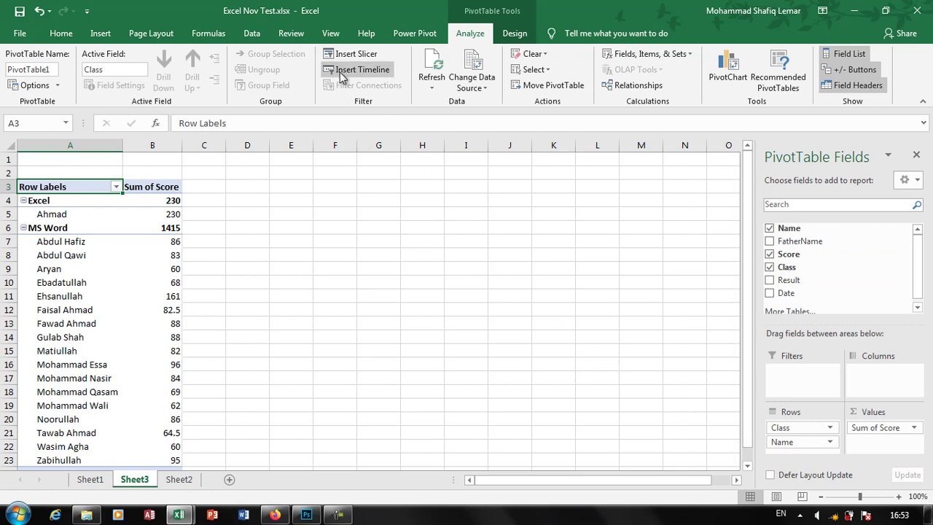
pyautogui.click(100, 32)
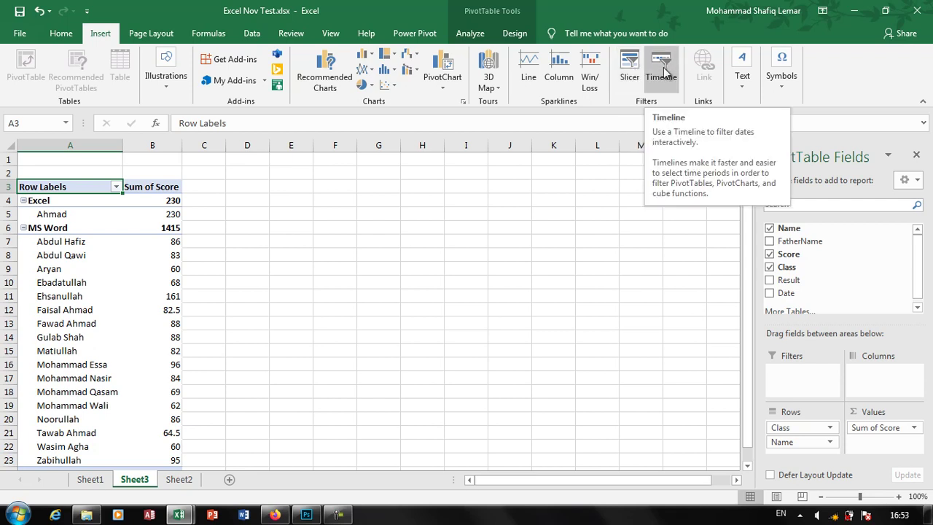
# - Insert a timeline on the Date field and move it up beside the pivot table
pyautogui.click(665, 71)
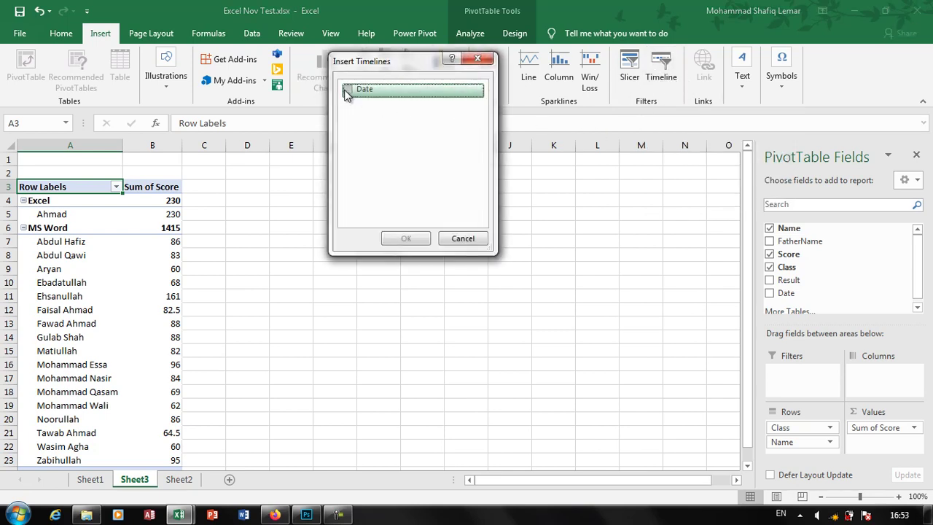
pyautogui.click(347, 91)
pyautogui.click(406, 239)
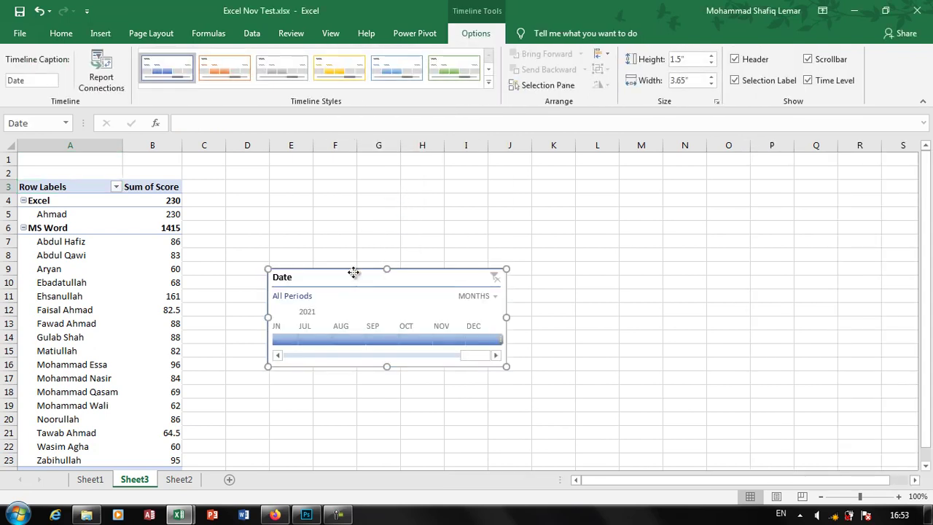
pyautogui.moveTo(353, 268); pyautogui.dragTo(403, 174)
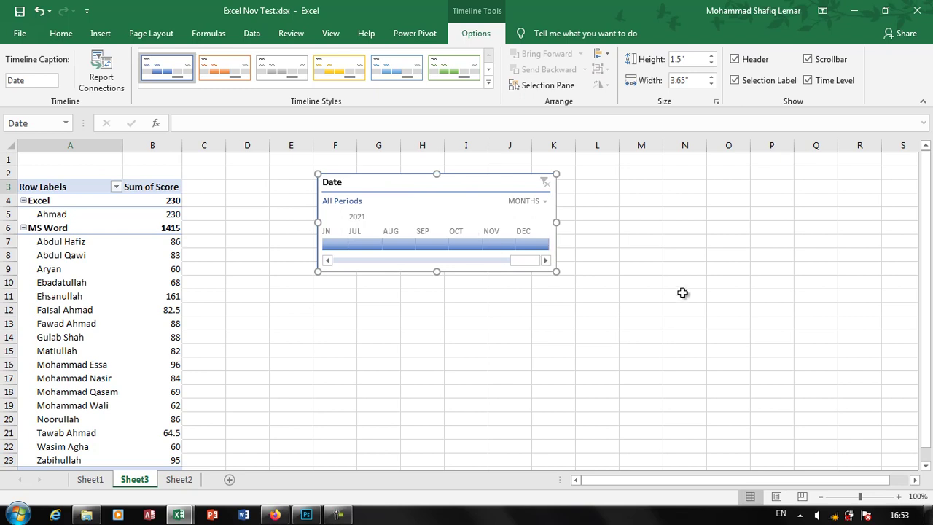
# - Switch the Date timeline to the YEARS time level
pyautogui.click(632, 324)
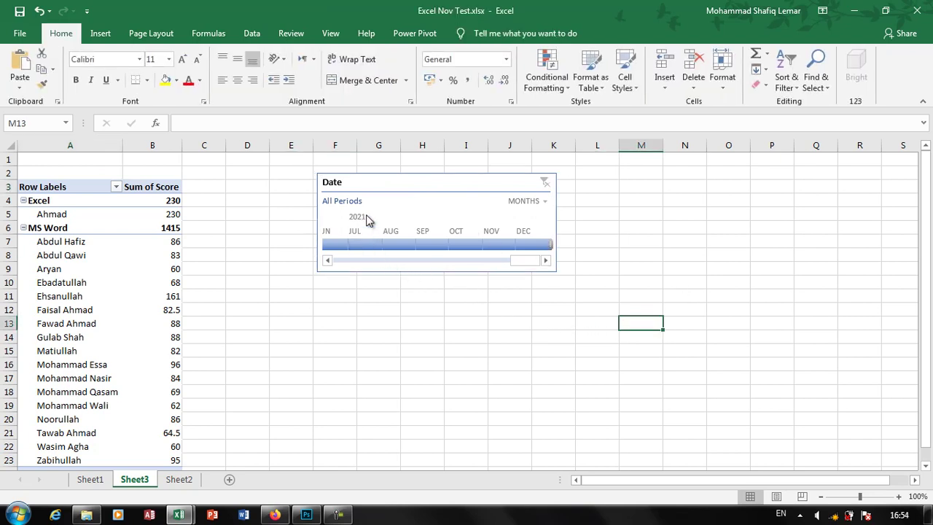
pyautogui.click(526, 204)
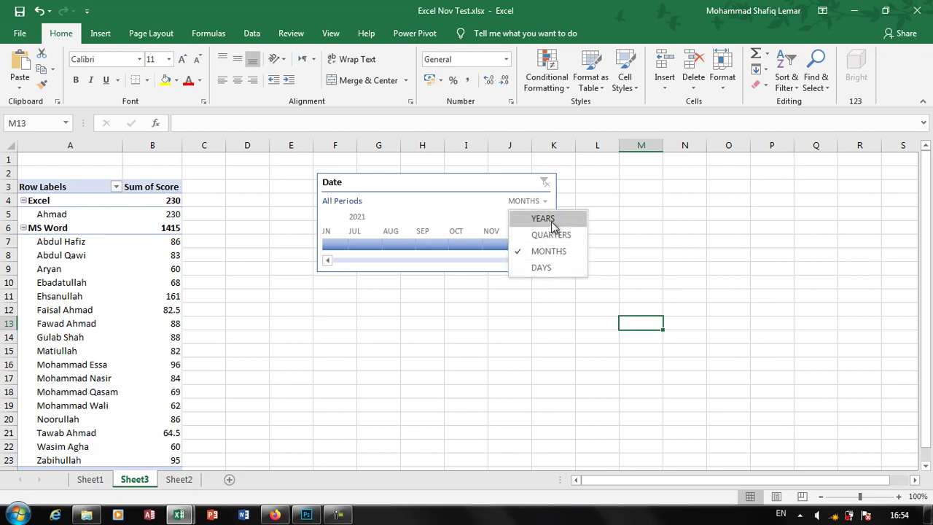
pyautogui.click(548, 218)
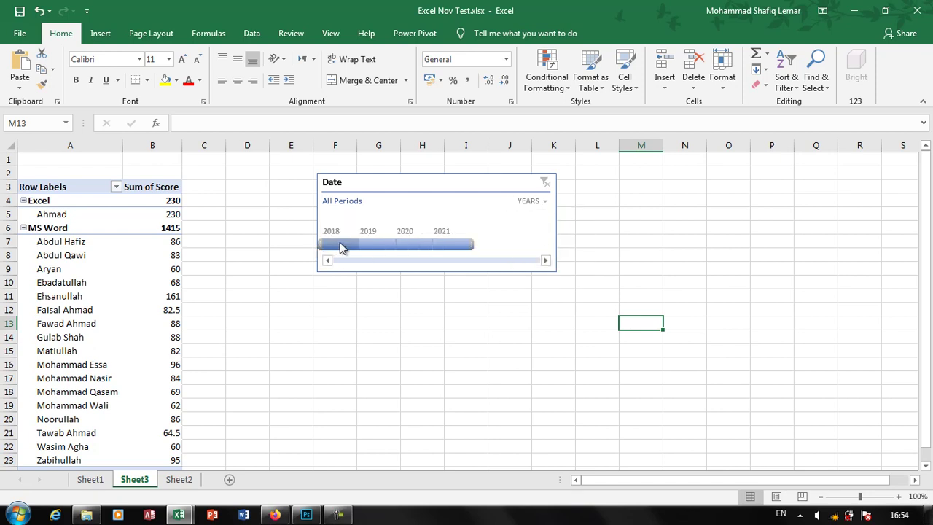
# - Filter the pivot table to 2018, 2019, 2020 and 2021 in turn, then clear the filter
pyautogui.click(344, 245)
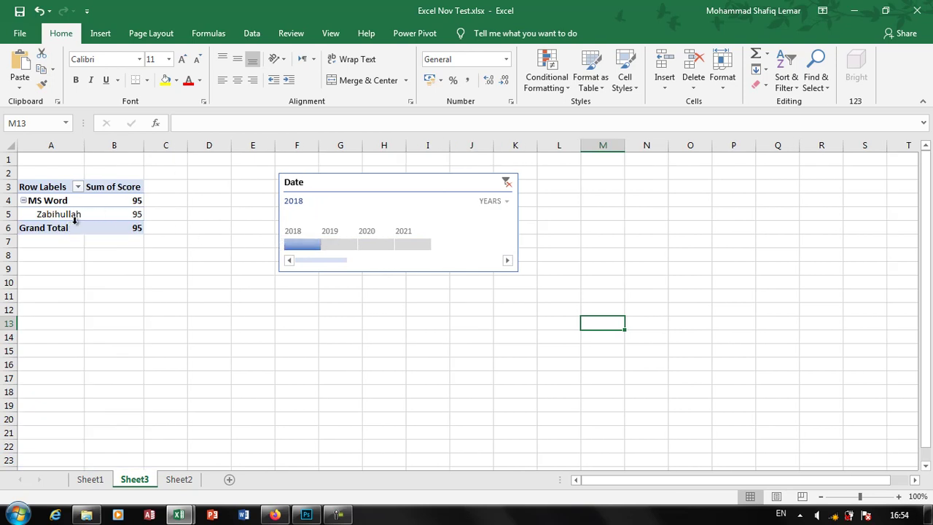
pyautogui.click(341, 245)
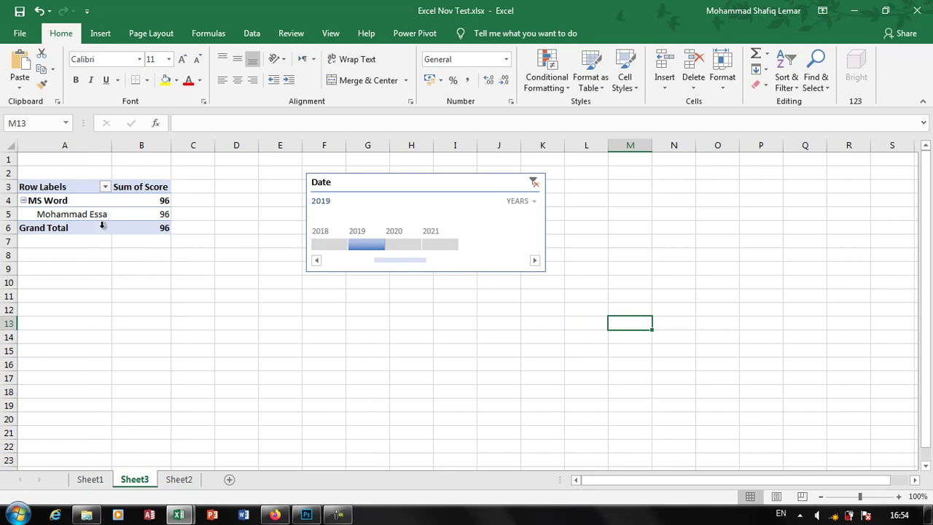
pyautogui.moveTo(376, 254); pyautogui.dragTo(413, 255)
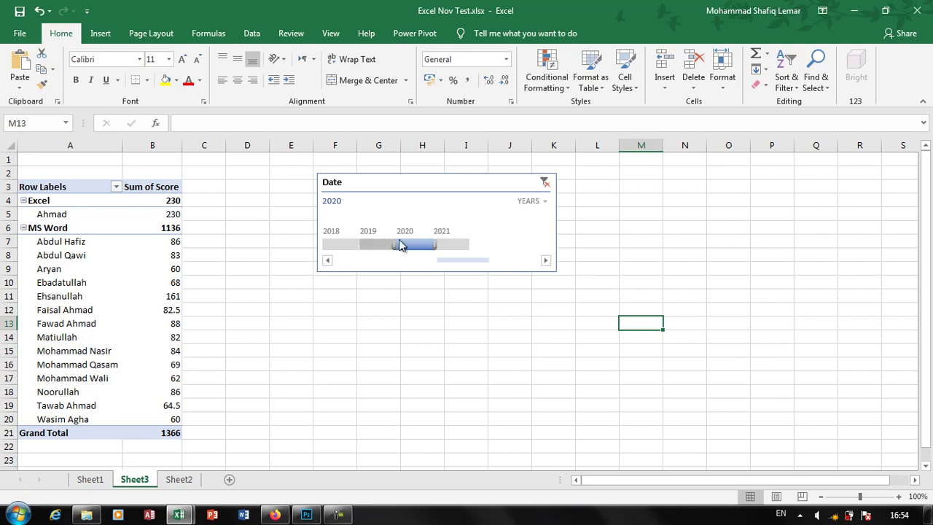
pyautogui.click(456, 249)
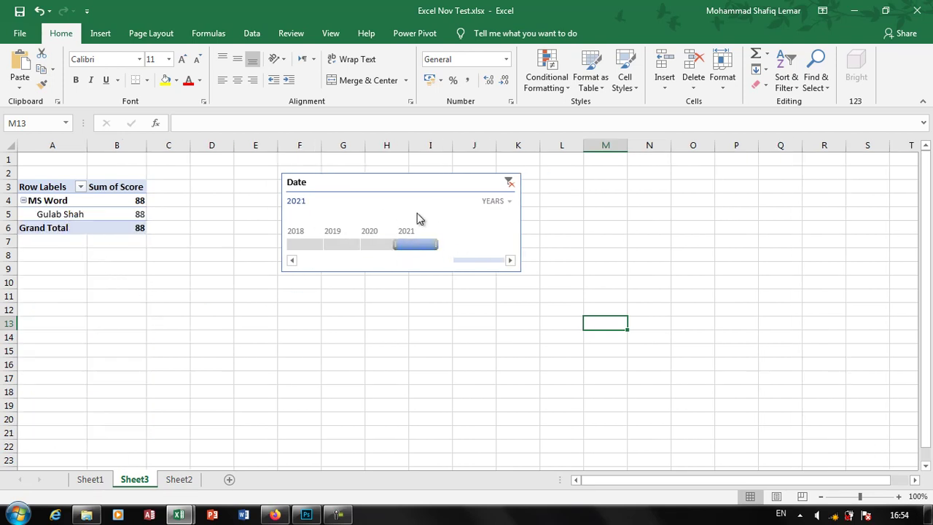
pyautogui.click(508, 183)
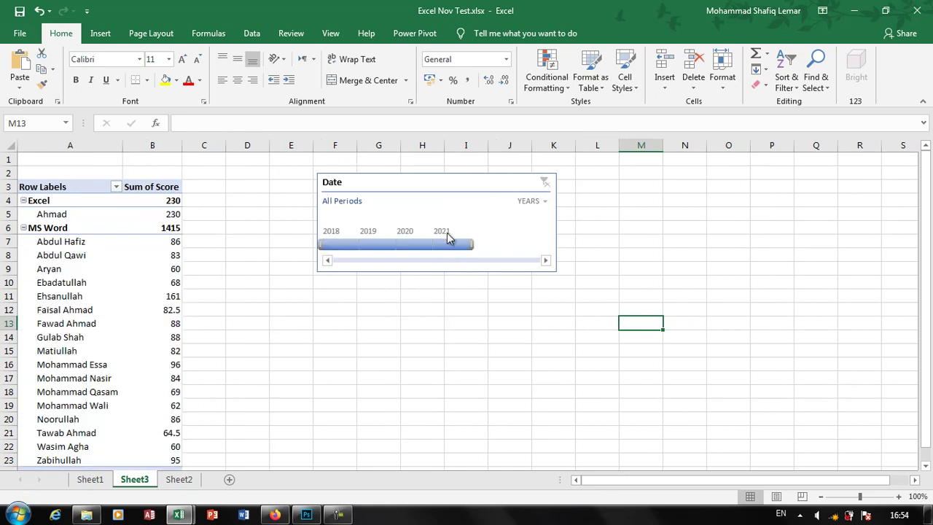
pyautogui.click(530, 201)
# - Change the timeline level to QUARTERS, then to MONTHS
pyautogui.click(538, 233)
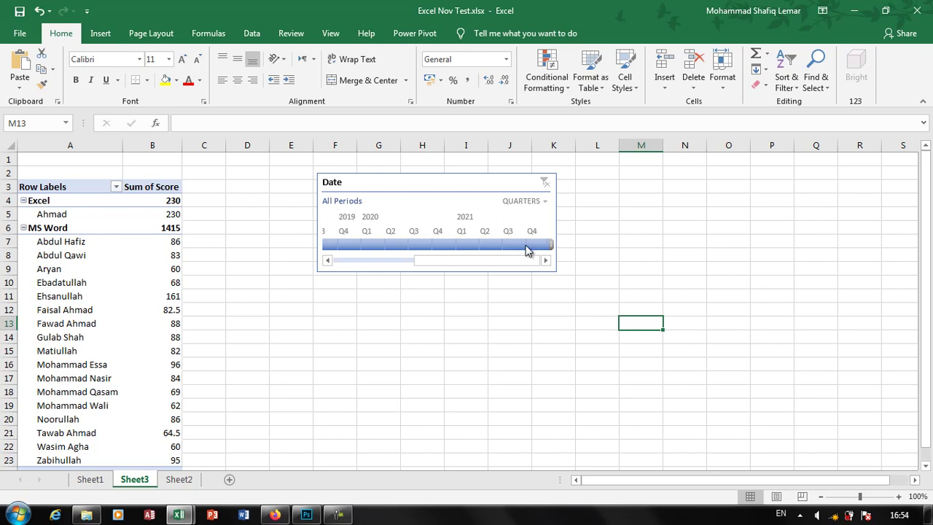
pyautogui.click(532, 201)
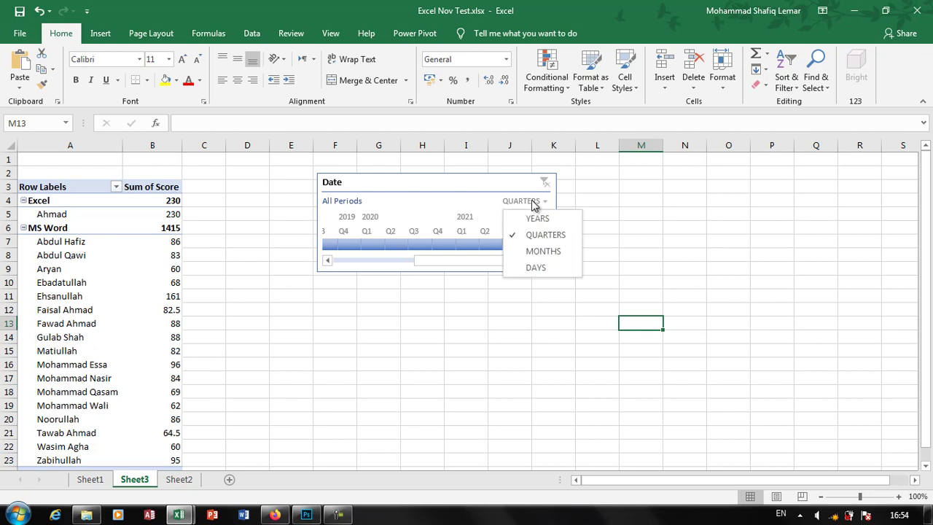
pyautogui.click(541, 252)
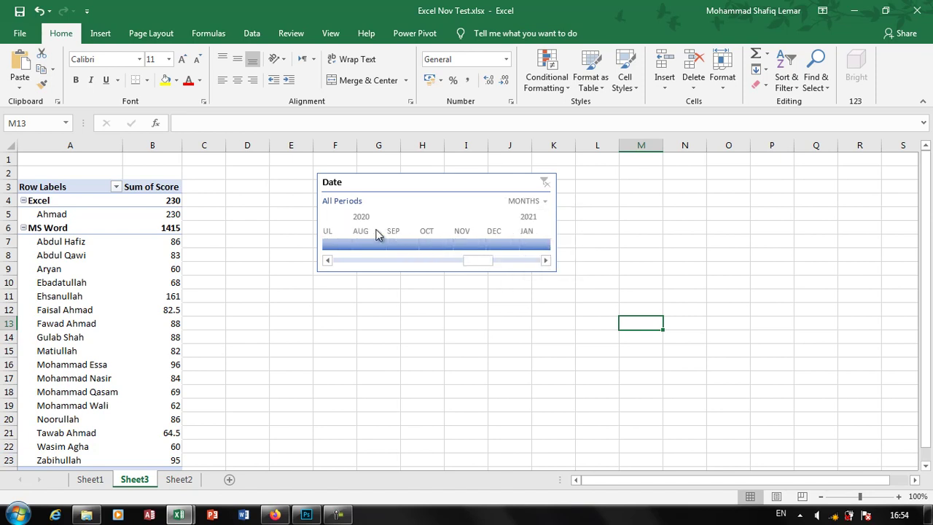
# - Filter the pivot table to Nov 2020, then to Oct 2020
pyautogui.click(470, 244)
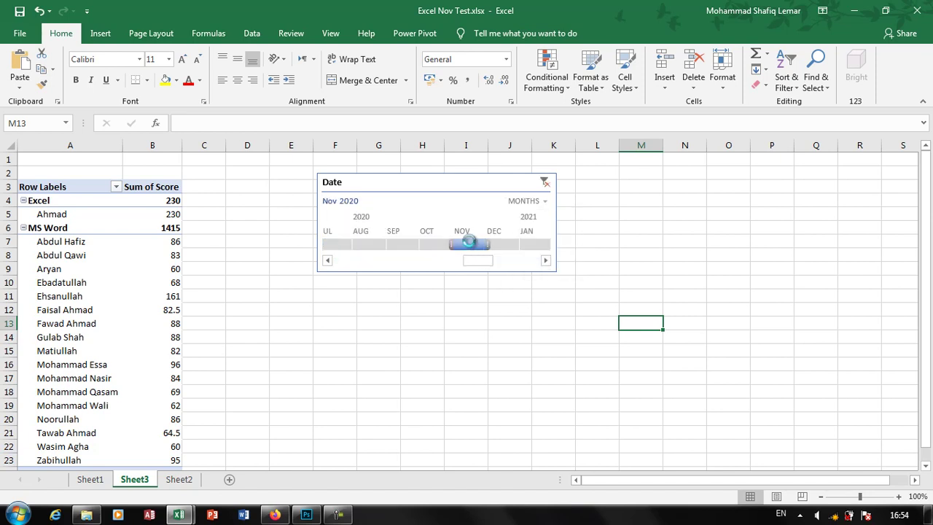
pyautogui.click(435, 244)
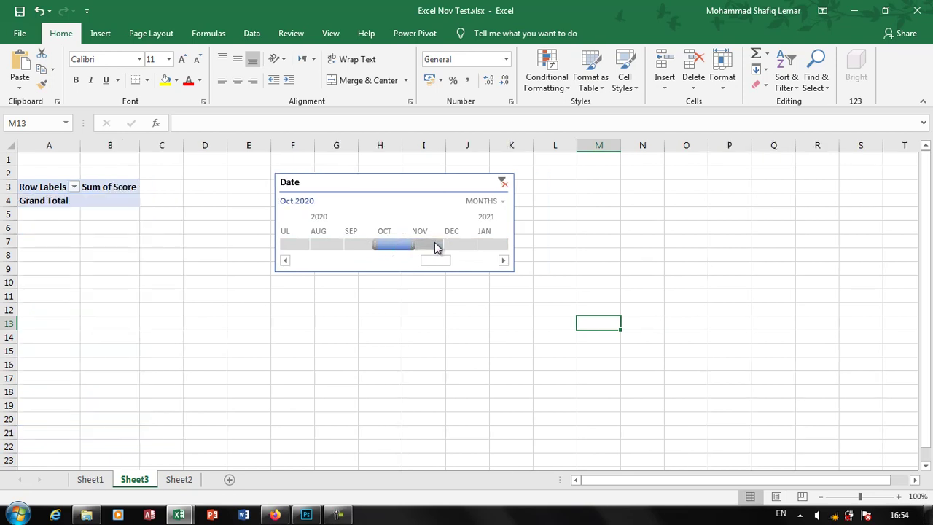
pyautogui.click(500, 203)
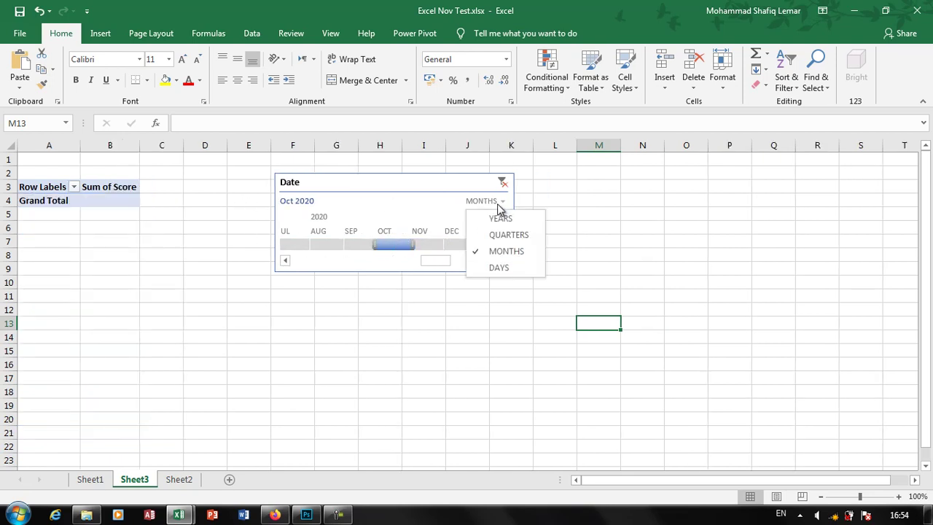
# - Filter back to Nov 2020 and switch the timeline to the DAYS level
pyautogui.click(429, 245)
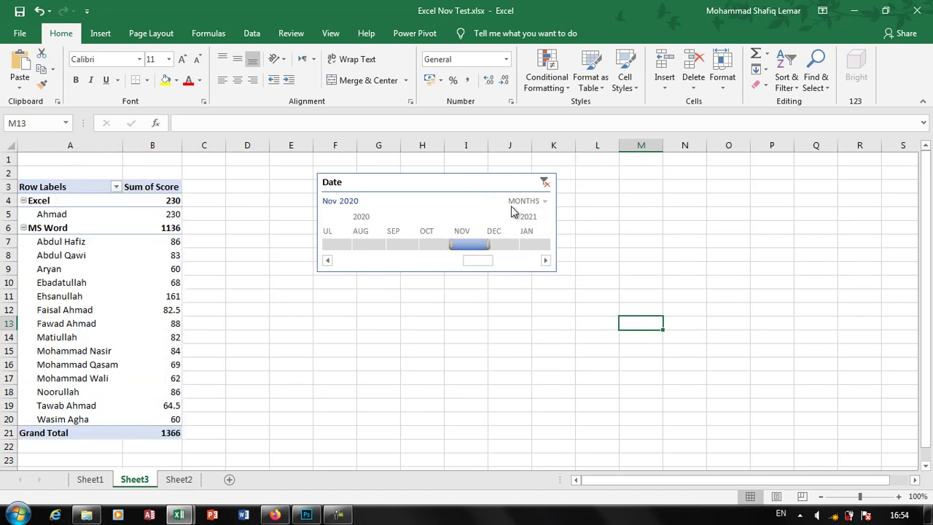
pyautogui.click(526, 201)
pyautogui.click(536, 267)
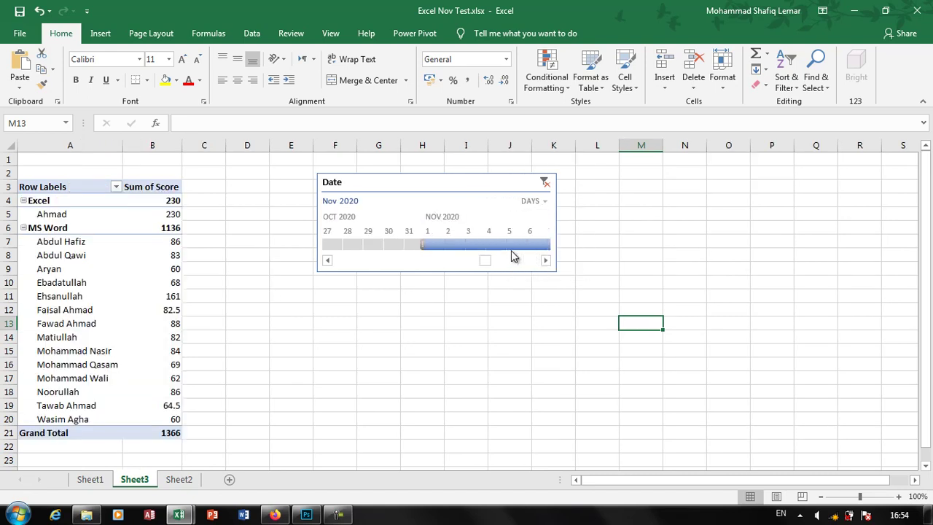
# - Filter the pivot table day by day from Nov 1 to Nov 10, 2020, then clear the filter
pyautogui.click(434, 248)
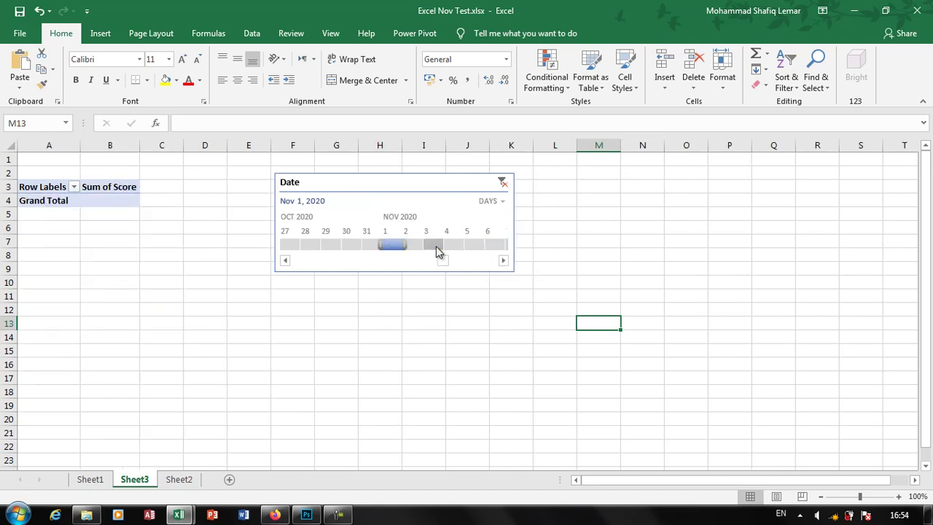
pyautogui.click(410, 246)
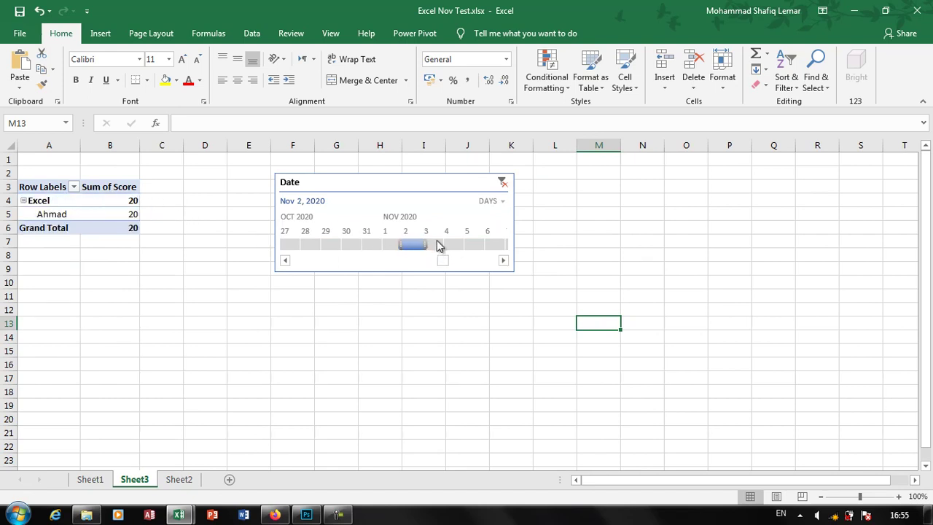
pyautogui.click(438, 246)
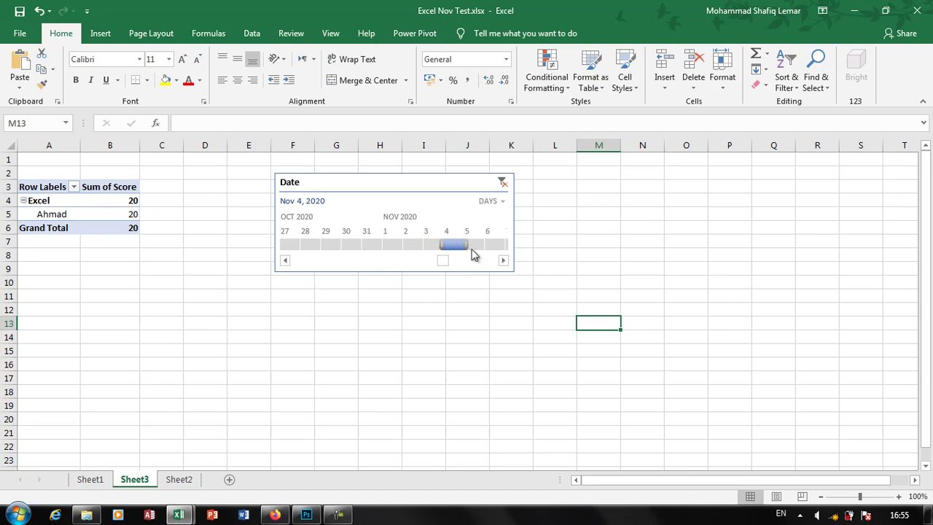
pyautogui.moveTo(437, 245)
pyautogui.mouseDown()
pyautogui.moveTo(479, 255)
pyautogui.moveTo(493, 248)
pyautogui.mouseUp()
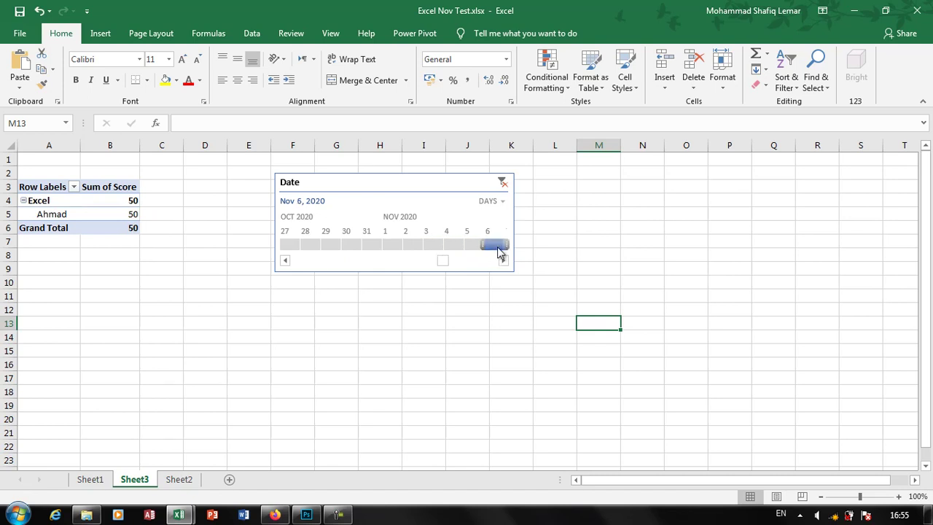
pyautogui.click(503, 260)
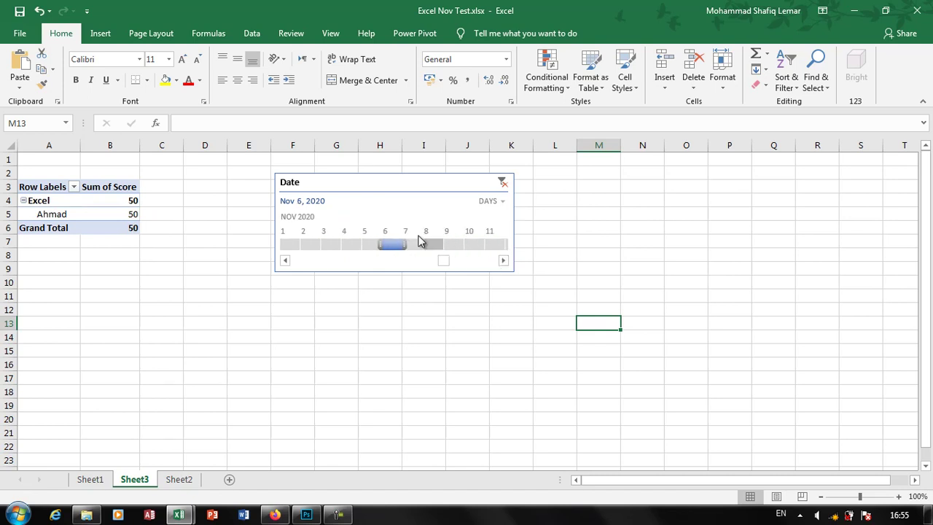
pyautogui.moveTo(413, 246); pyautogui.dragTo(439, 247)
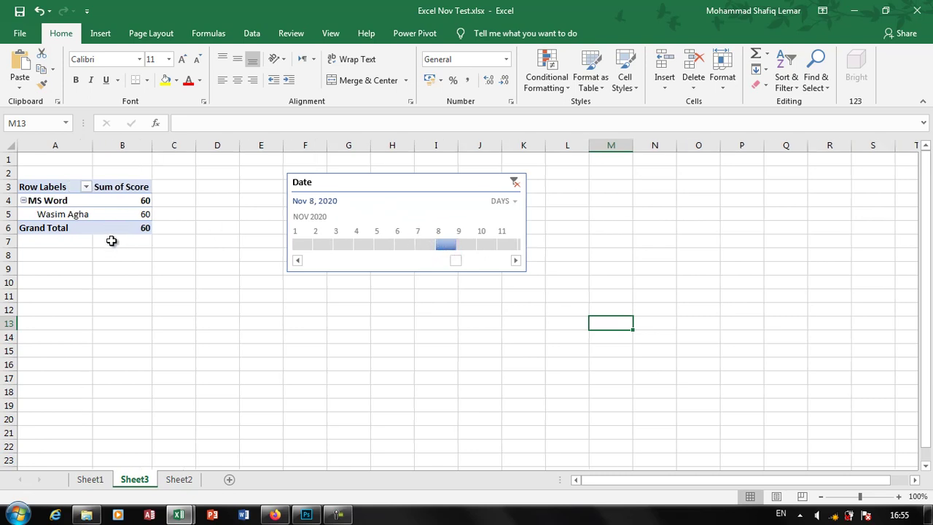
pyautogui.click(459, 246)
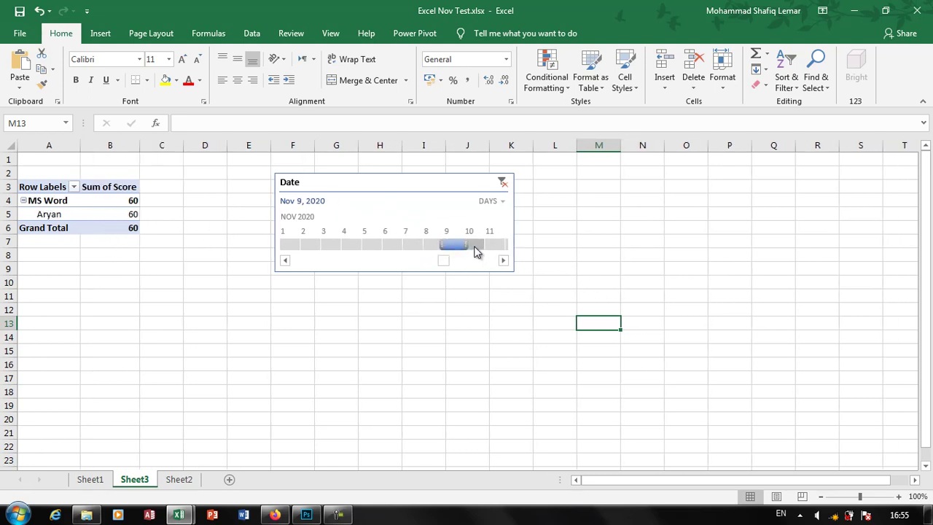
pyautogui.click(478, 246)
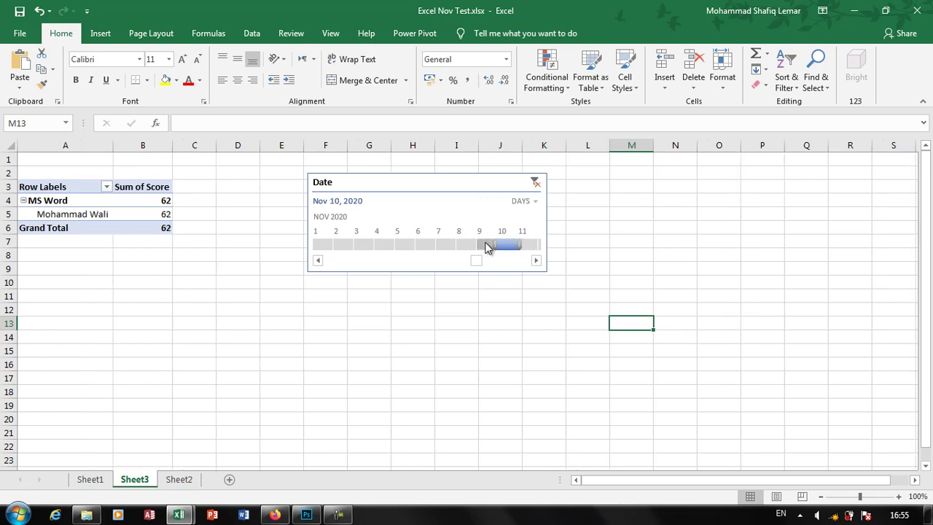
pyautogui.click(535, 183)
# - Select the Date timeline on Sheet3 and delete it
pyautogui.click(104, 34)
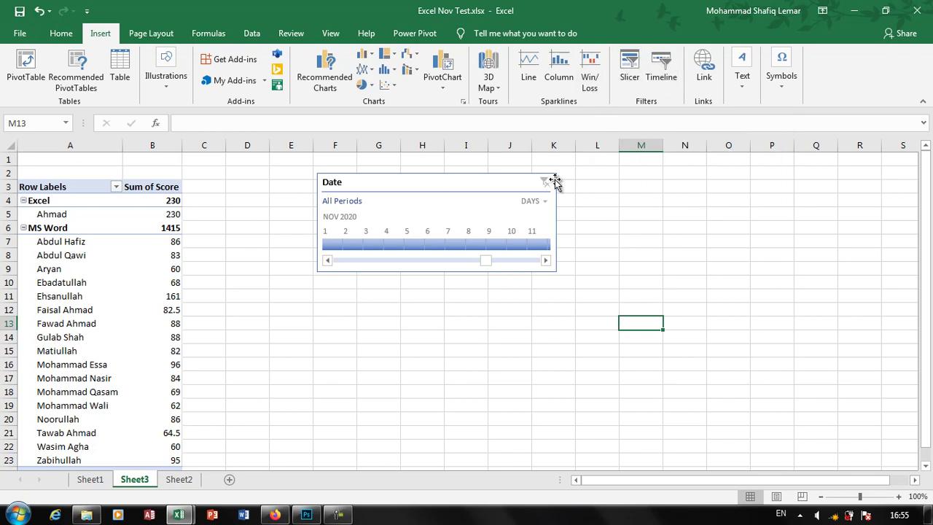
pyautogui.click(505, 191)
pyautogui.press('Delete')
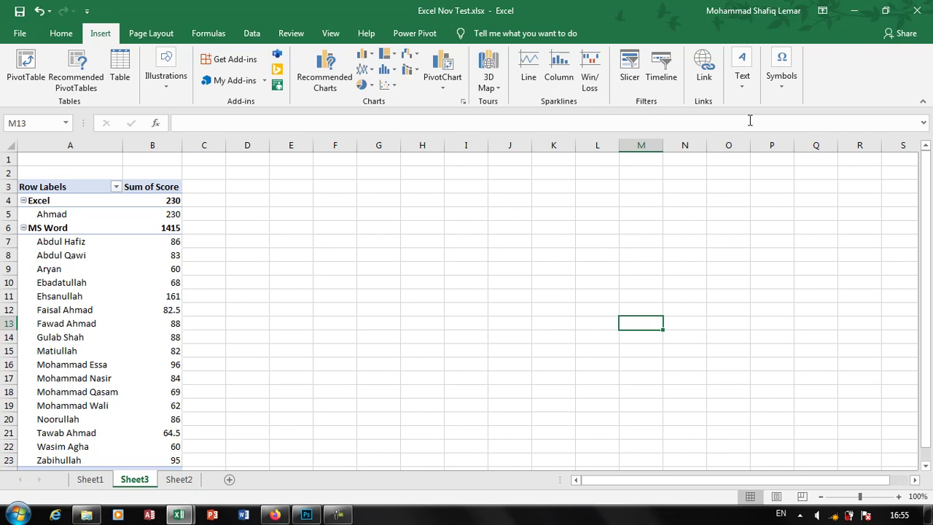
# - Link cell M13 to the file 3rd AssignMents.rtf with display text LINK
pyautogui.click(704, 69)
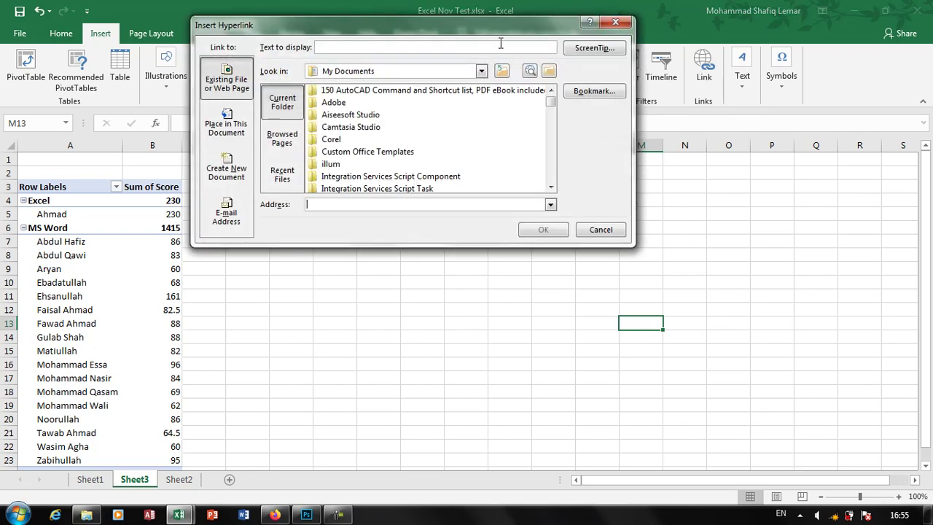
pyautogui.moveTo(453, 33)
pyautogui.mouseDown()
pyautogui.moveTo(594, 93)
pyautogui.moveTo(612, 140)
pyautogui.mouseUp()
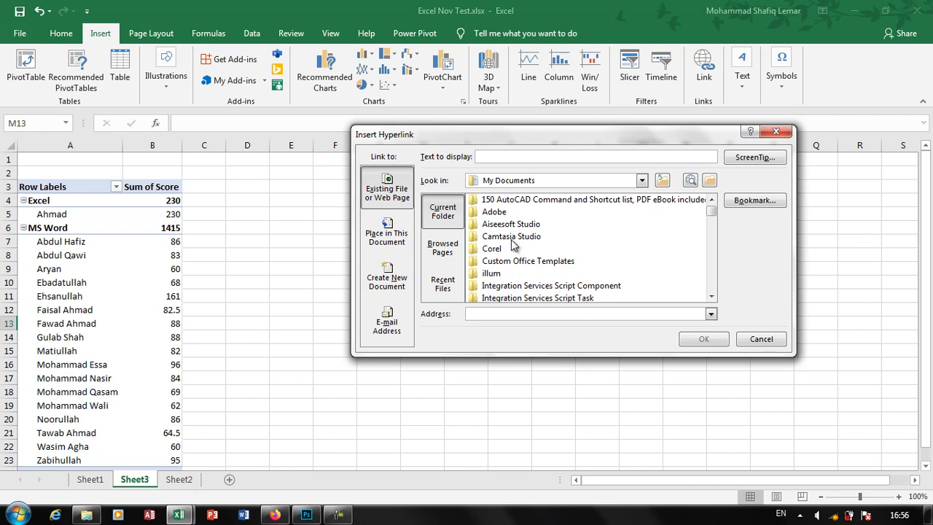
pyautogui.click(512, 239)
pyautogui.scroll(-5, 572, 249)
pyautogui.scroll(-3, 572, 248)
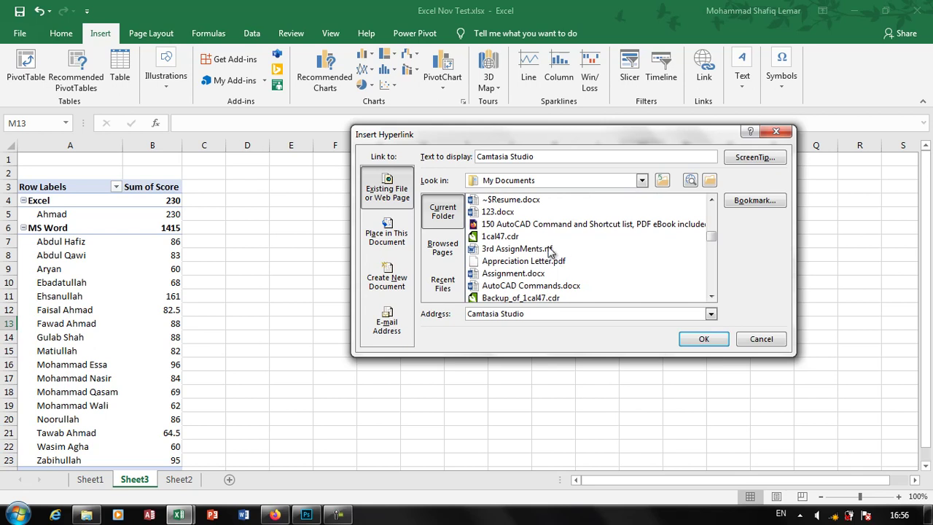
pyautogui.click(521, 252)
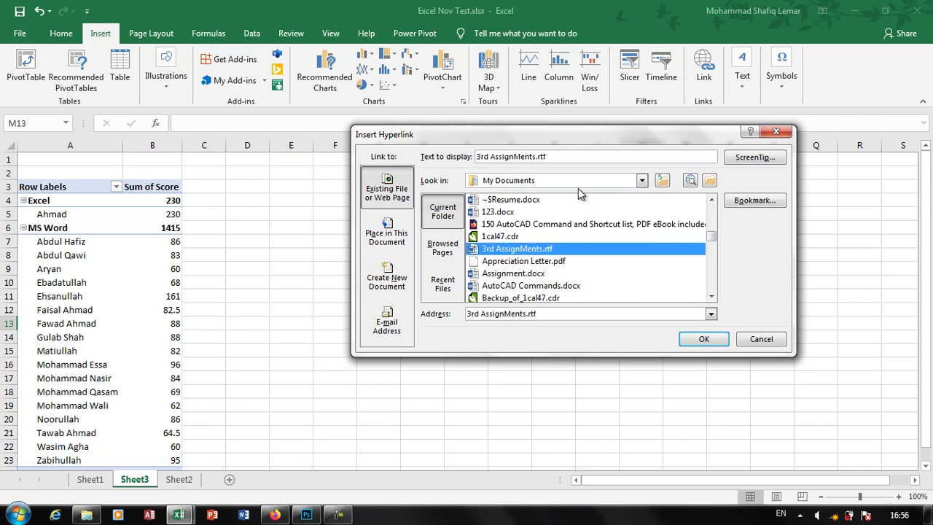
pyautogui.click(570, 158)
pyautogui.moveTo(570, 158); pyautogui.dragTo(324, 143)
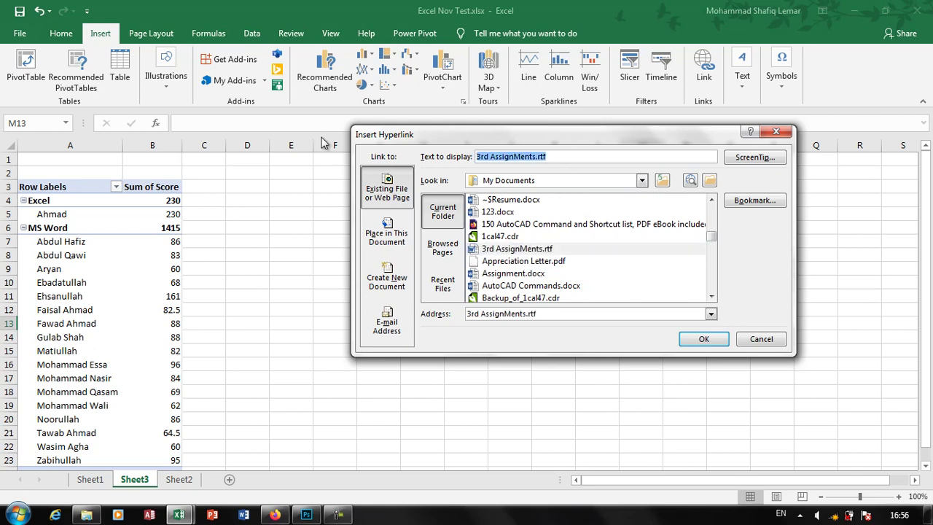
pyautogui.write('LINK')
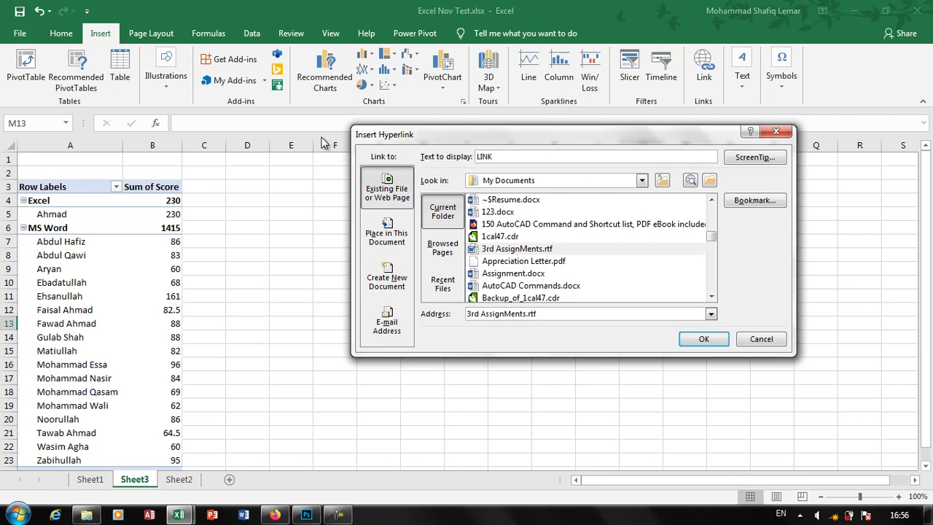
pyautogui.click(701, 340)
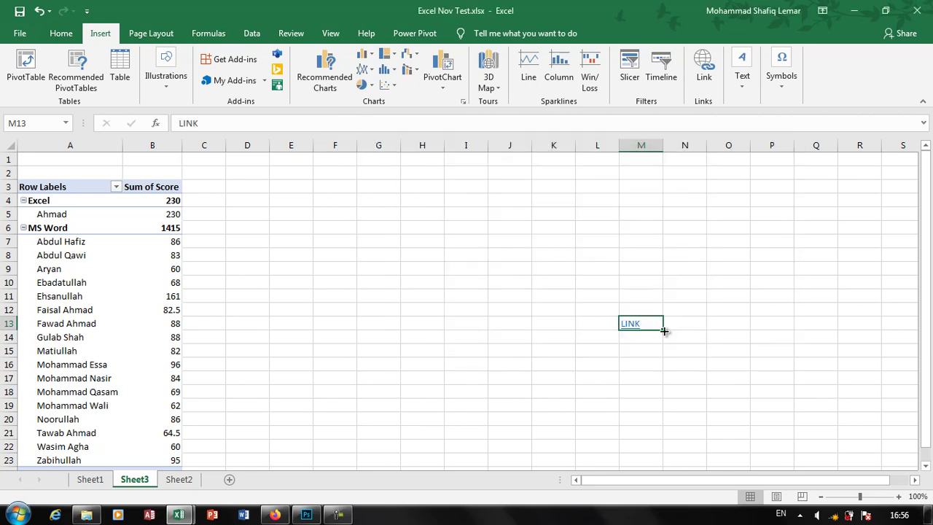
pyautogui.click(624, 322)
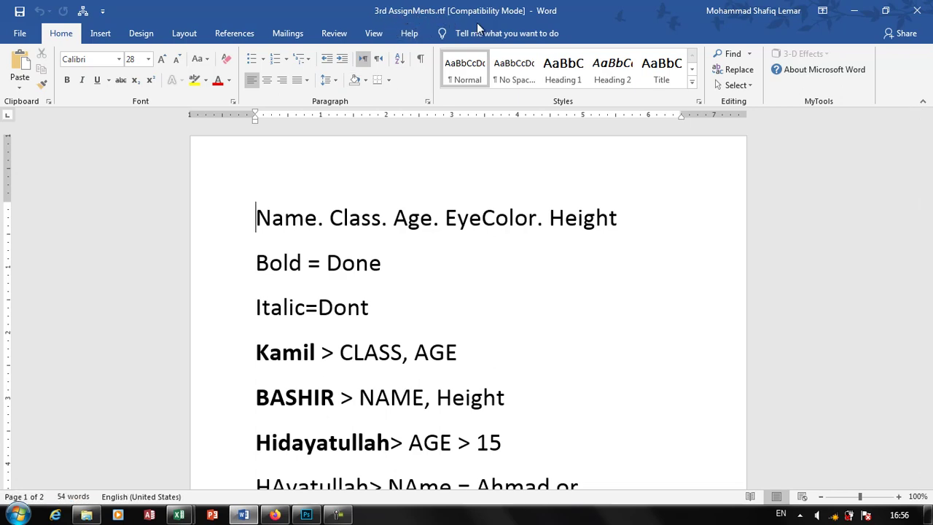
pyautogui.click(923, 11)
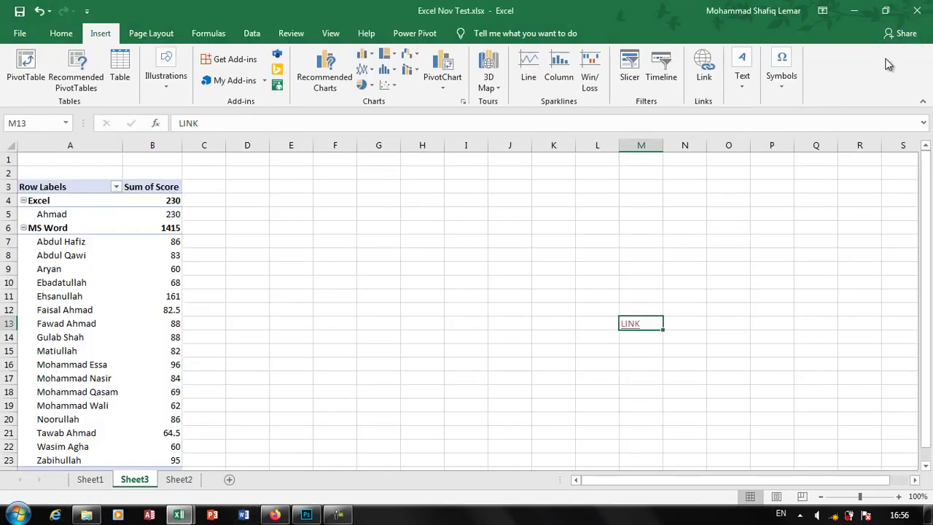
pyautogui.click(638, 292)
# - Add a 'Prev Sheet' hyperlink in M11 that points to Sheet1 in this workbook
pyautogui.click(703, 67)
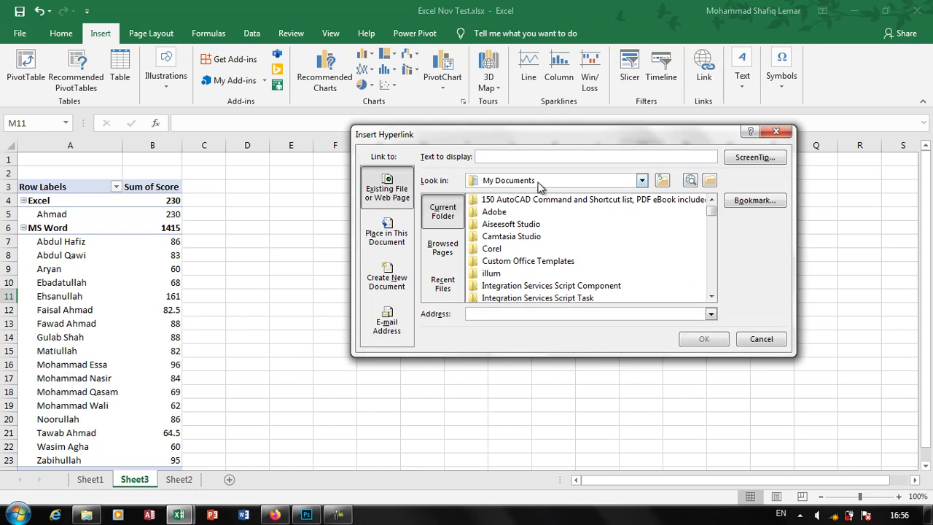
pyautogui.click(373, 229)
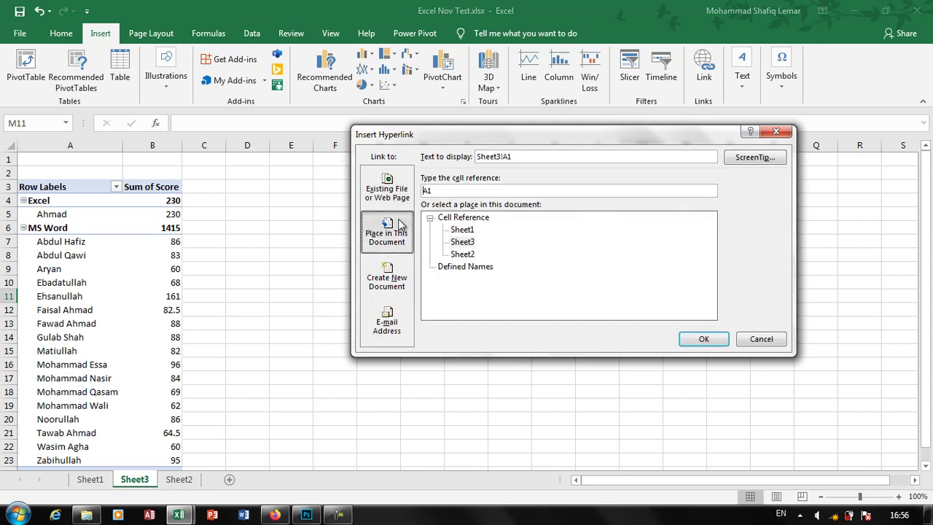
pyautogui.click(461, 242)
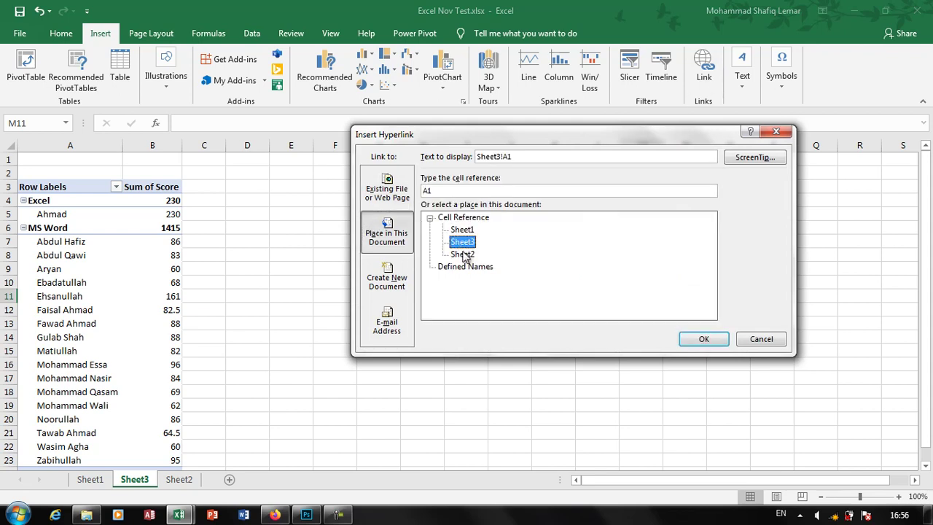
pyautogui.click(464, 256)
pyautogui.click(462, 230)
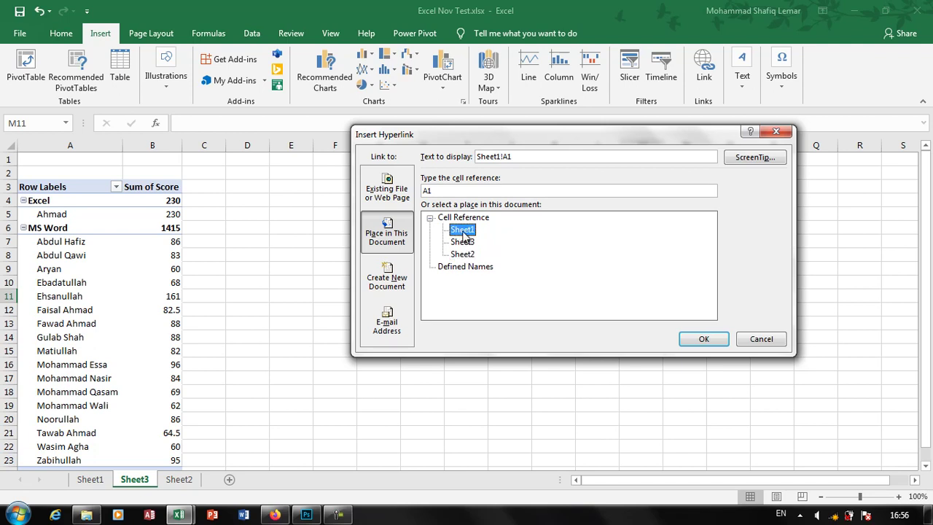
pyautogui.moveTo(524, 156); pyautogui.dragTo(446, 159)
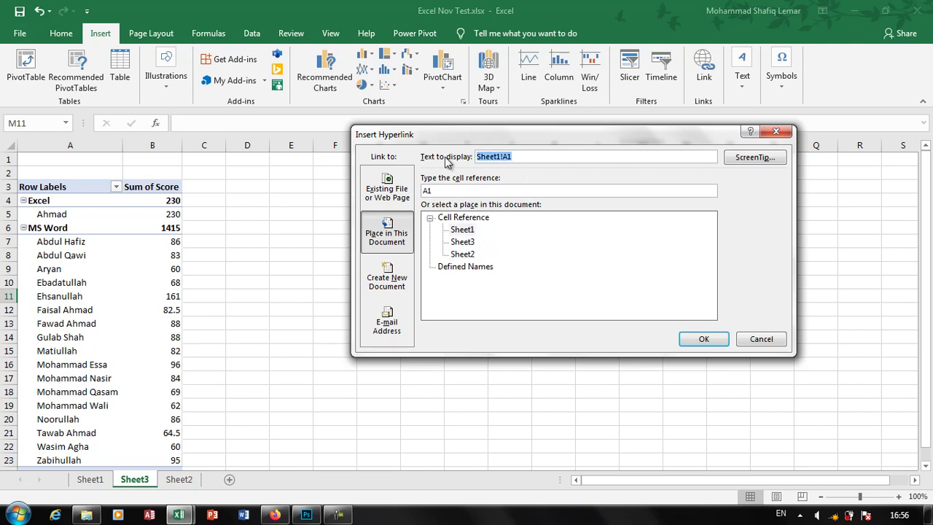
pyautogui.write('Pre')
pyautogui.write('v Sh')
pyautogui.write('eet')
pyautogui.press('Return')
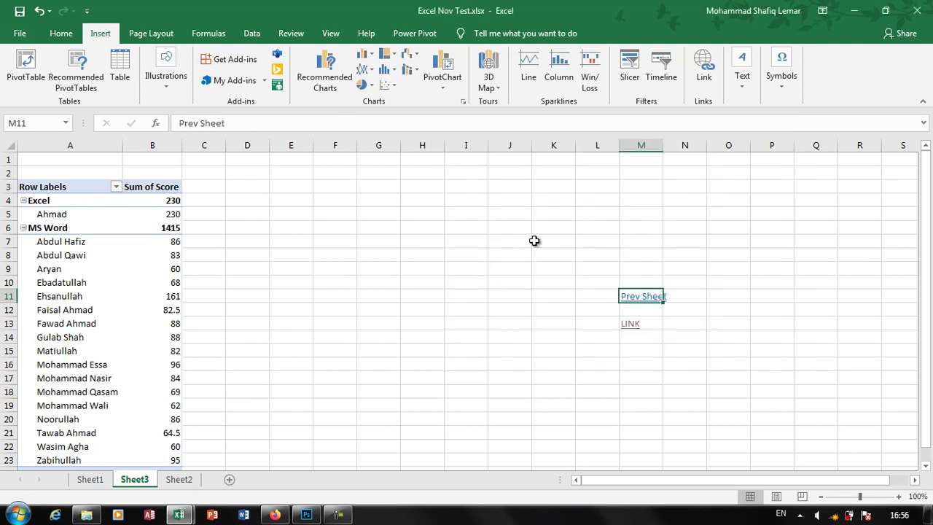
pyautogui.click(623, 352)
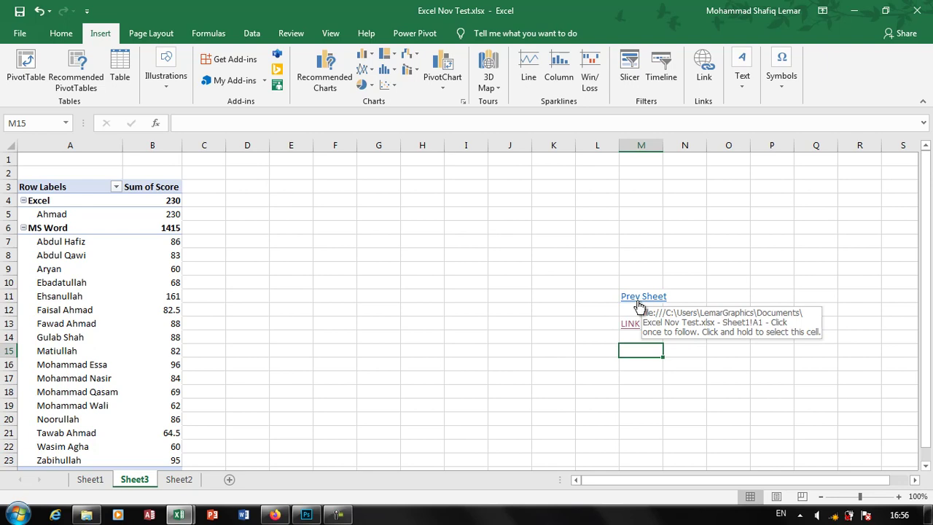
# - On Sheet1, add a hyperlink to Sheet2 in cell K10 and test it
pyautogui.click(638, 298)
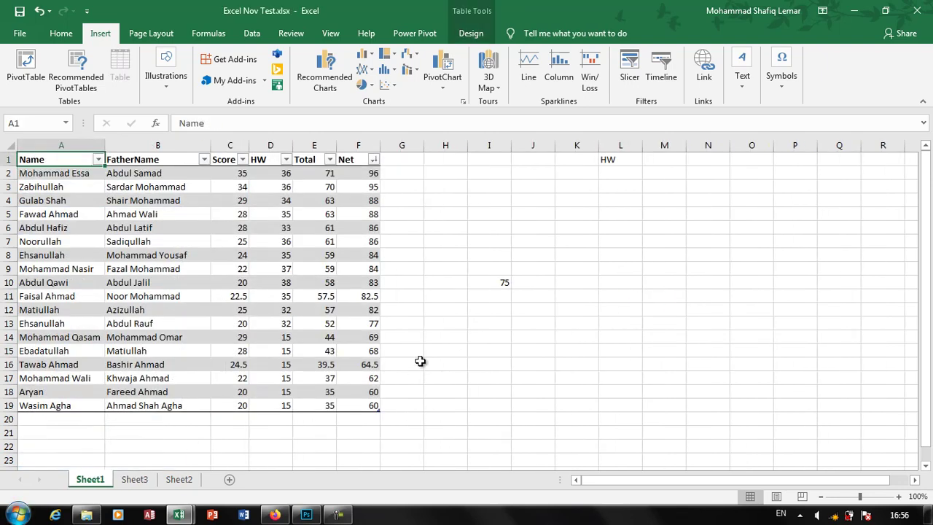
pyautogui.click(573, 280)
pyautogui.rightClick(573, 280)
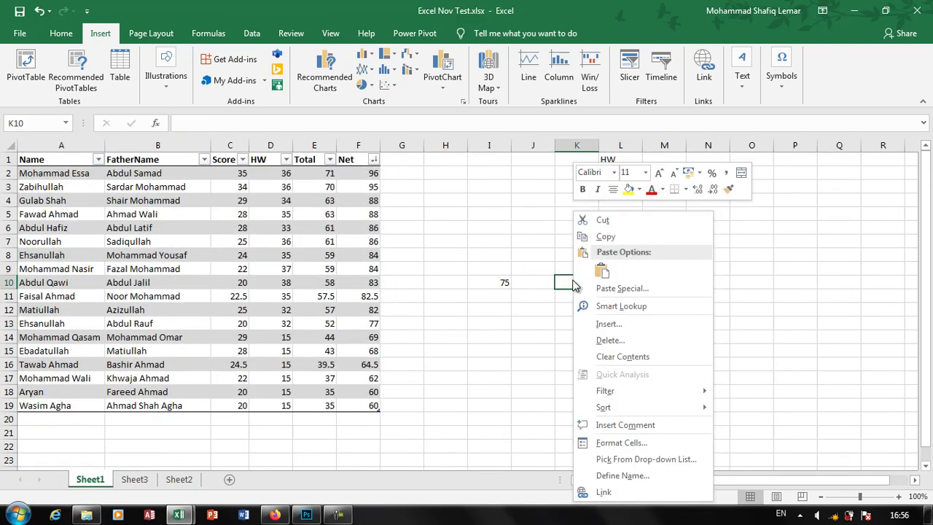
pyautogui.click(559, 280)
pyautogui.click(703, 64)
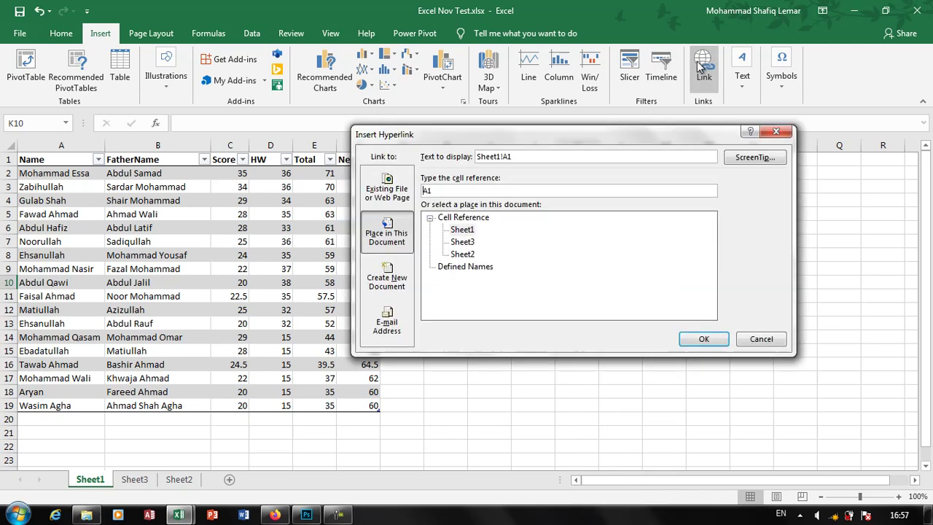
pyautogui.click(463, 254)
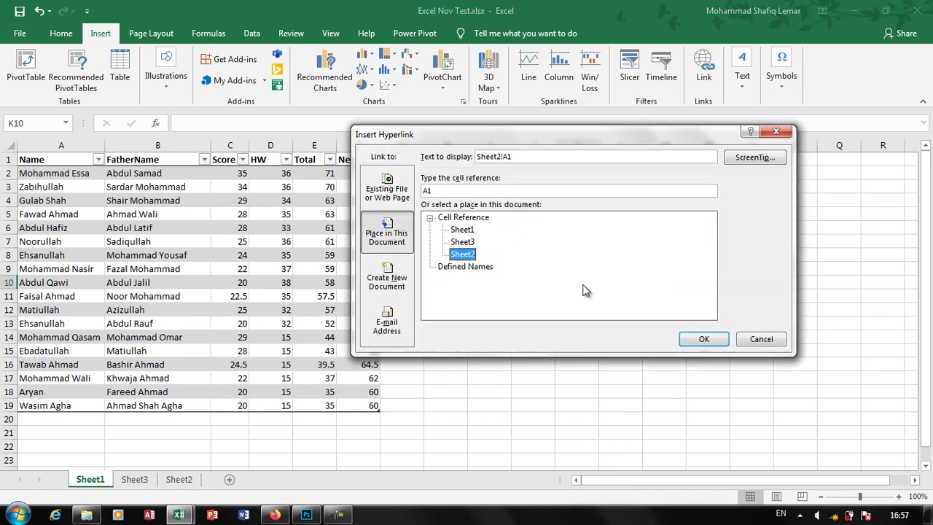
pyautogui.click(703, 338)
pyautogui.click(575, 286)
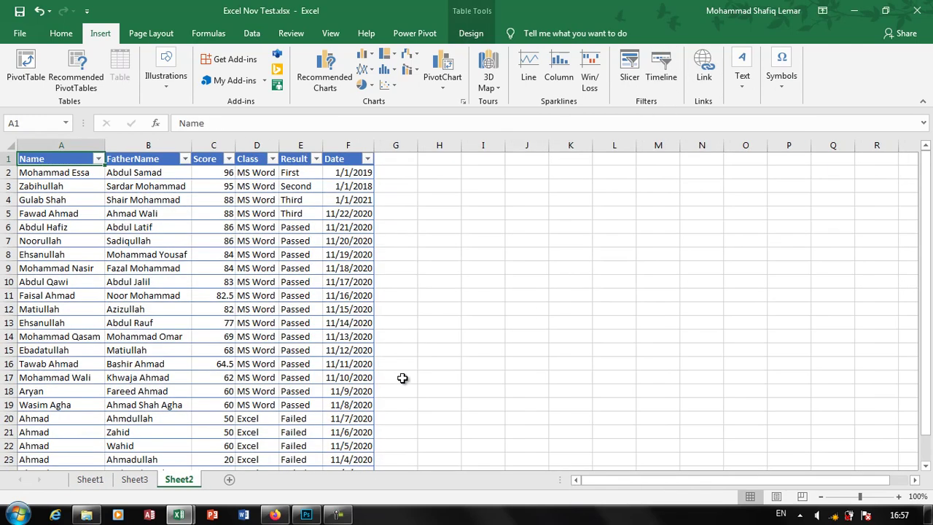
# - Return to Sheet3 and close the Prev Sheet link's edit dialog without changes
pyautogui.click(152, 481)
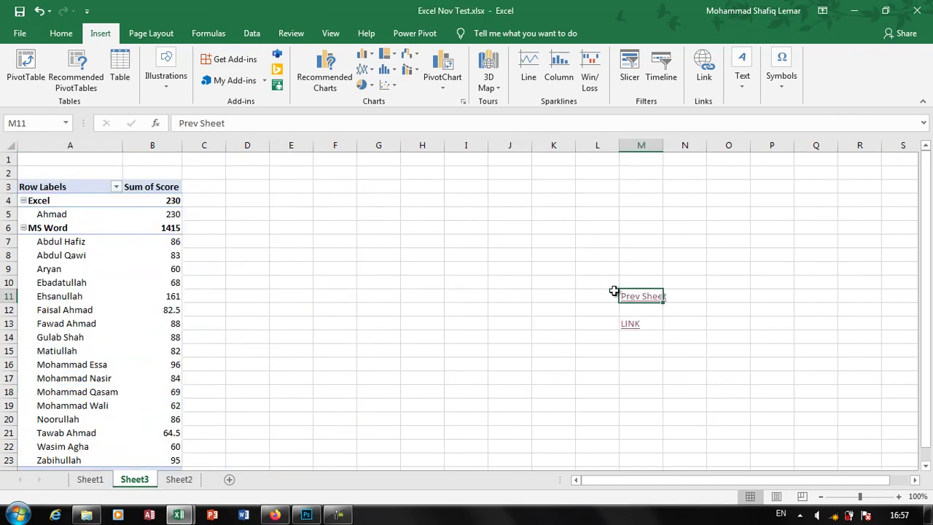
pyautogui.click(704, 73)
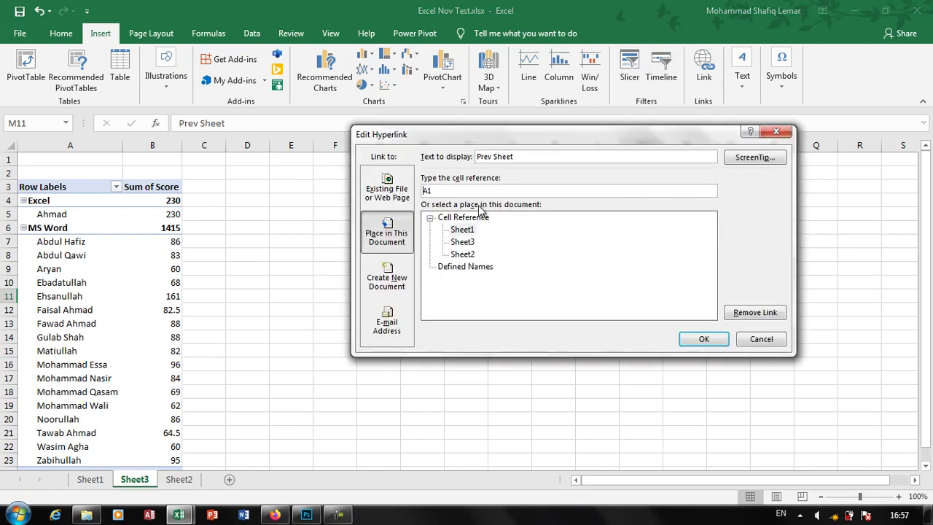
pyautogui.click(752, 338)
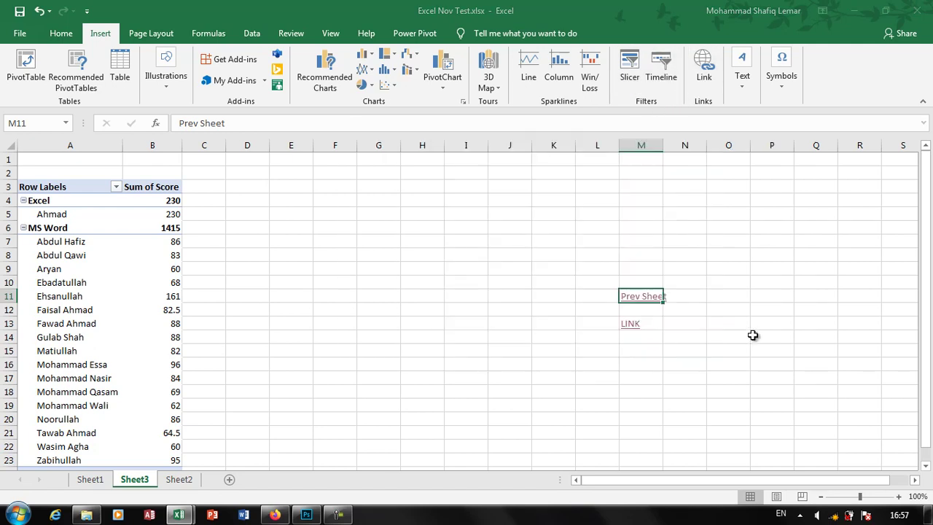
pyautogui.click(750, 94)
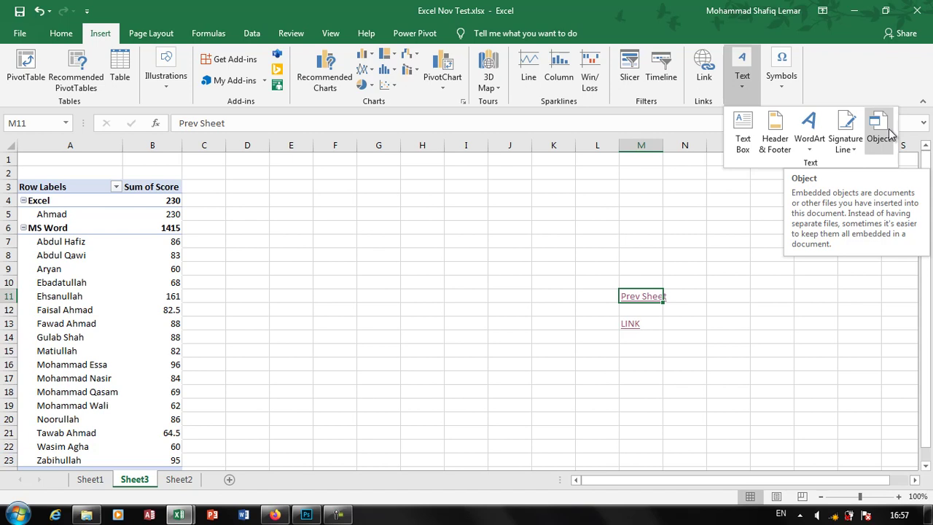
pyautogui.click(784, 92)
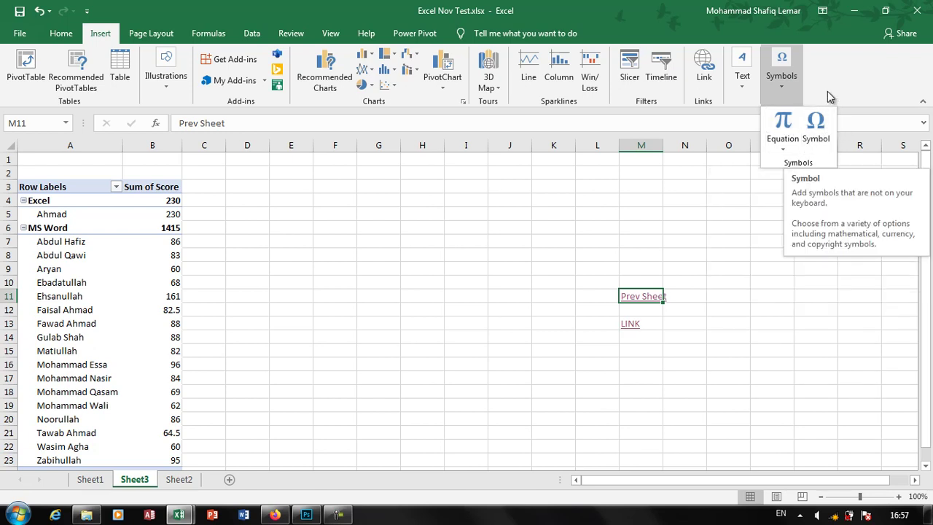
pyautogui.click(780, 81)
pyautogui.click(743, 83)
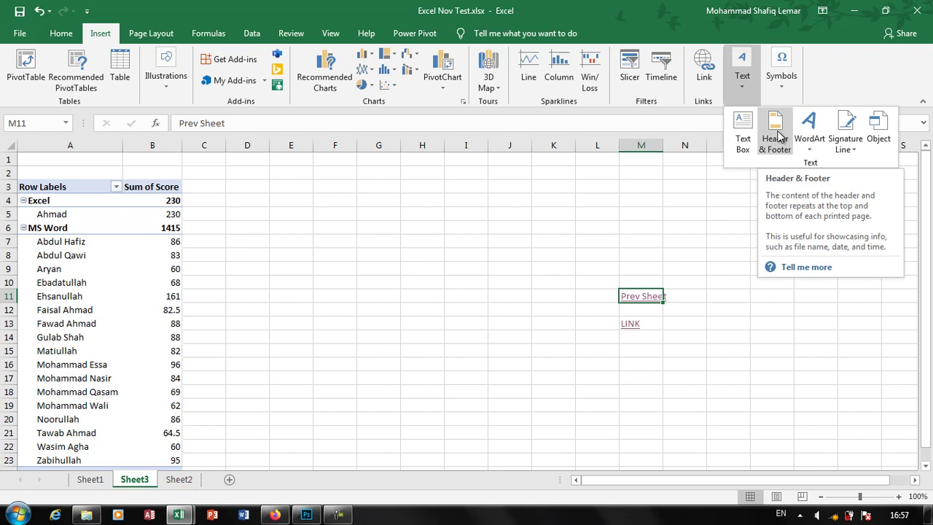
pyautogui.click(449, 223)
pyautogui.click(476, 234)
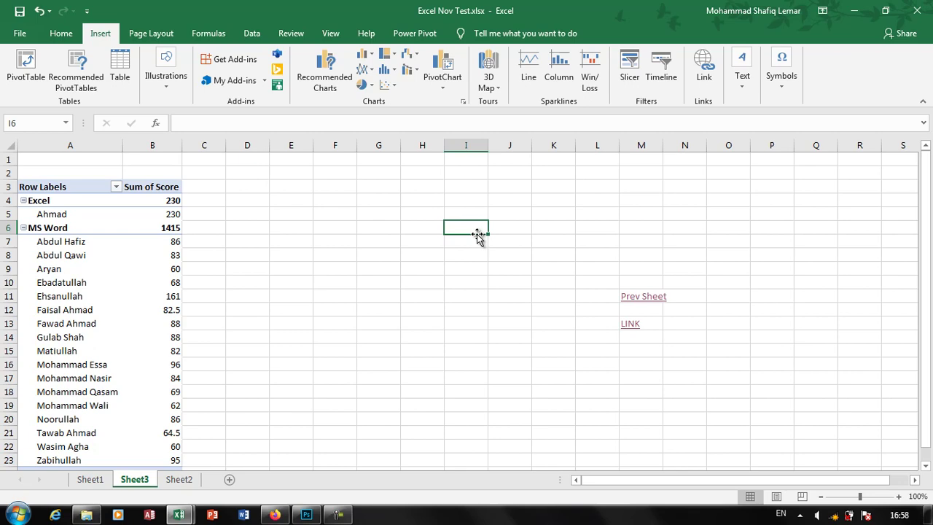
pyautogui.scroll(-7, 350, 302)
# - Show Sheet1 in Page Layout view
pyautogui.click(81, 479)
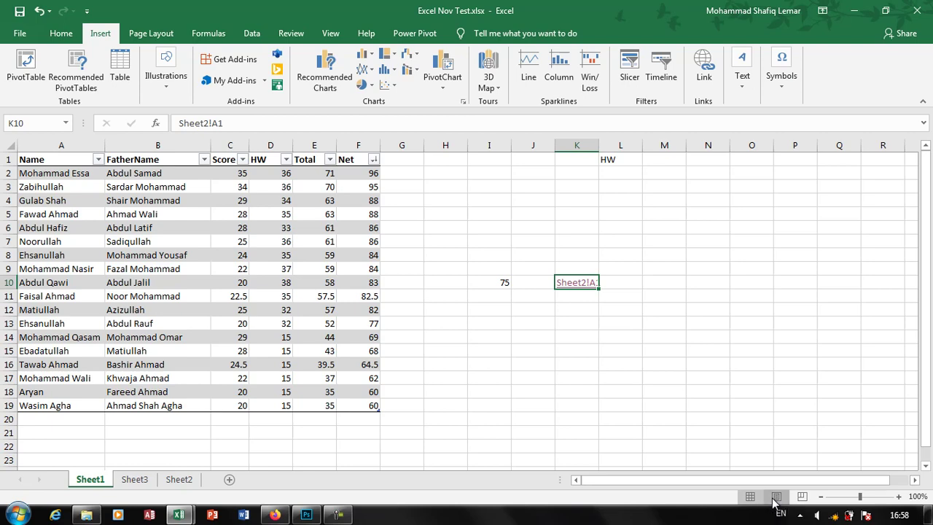
pyautogui.click(776, 498)
pyautogui.scroll(-10, 368, 299)
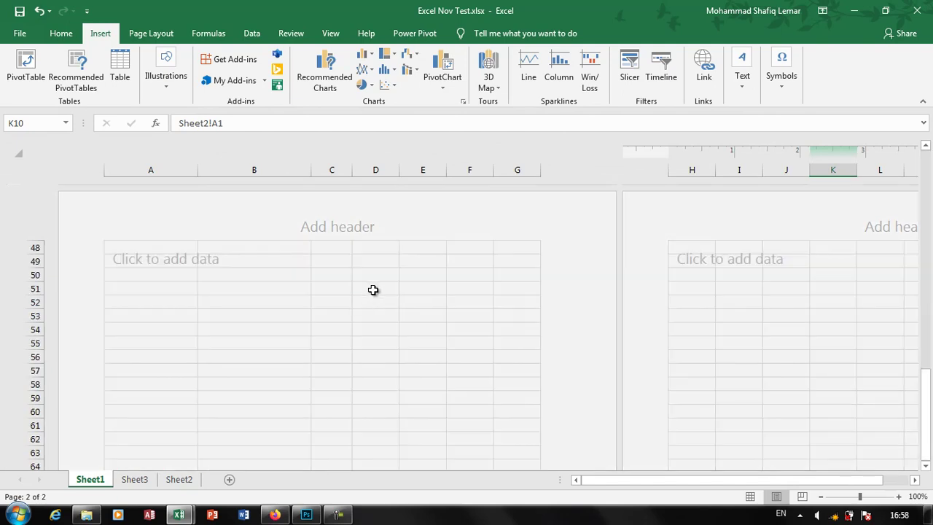
pyautogui.keyDown('ctrl'); pyautogui.scroll(-5, 376, 285); pyautogui.keyUp('ctrl')
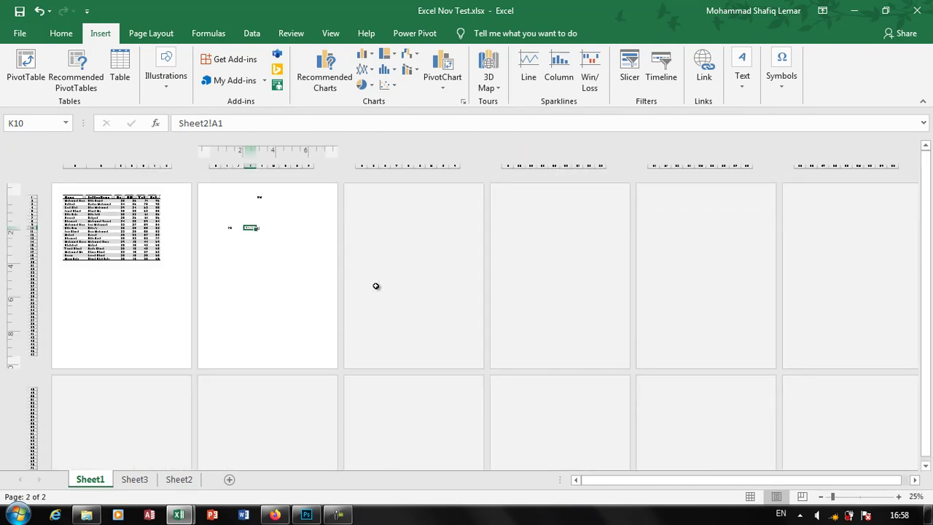
# - Select cell M21 on page 2 and bring up the Insert Text options
pyautogui.click(131, 277)
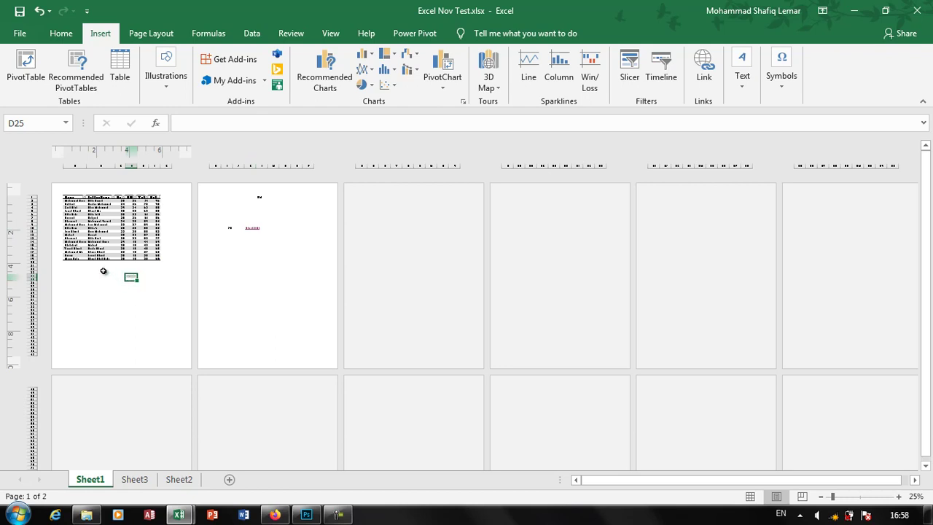
pyautogui.click(91, 211)
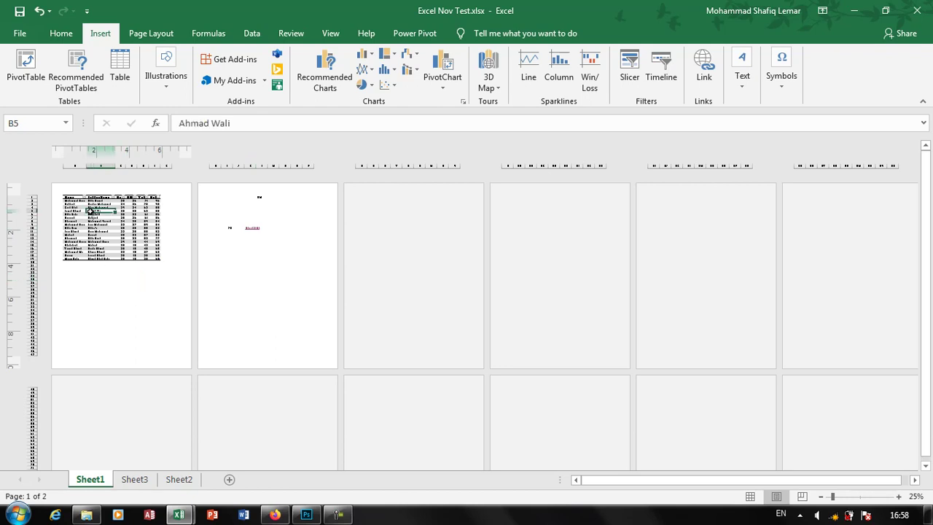
pyautogui.click(274, 265)
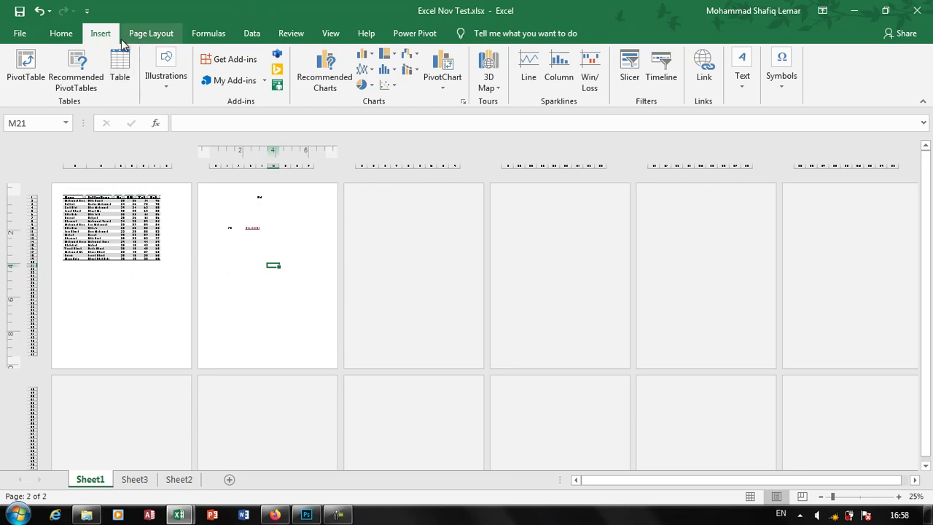
pyautogui.click(732, 77)
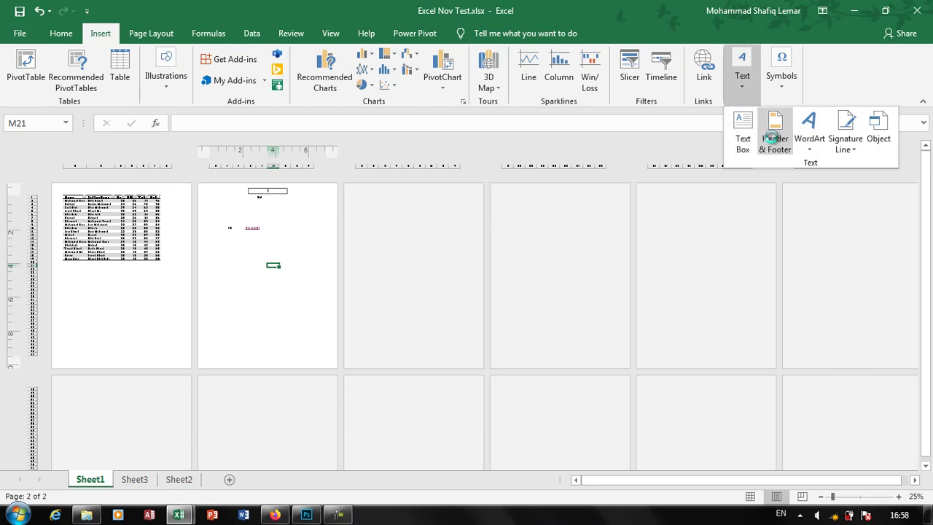
# - Put the empty centre header section above the page 1 student table into edit mode
pyautogui.click(775, 186)
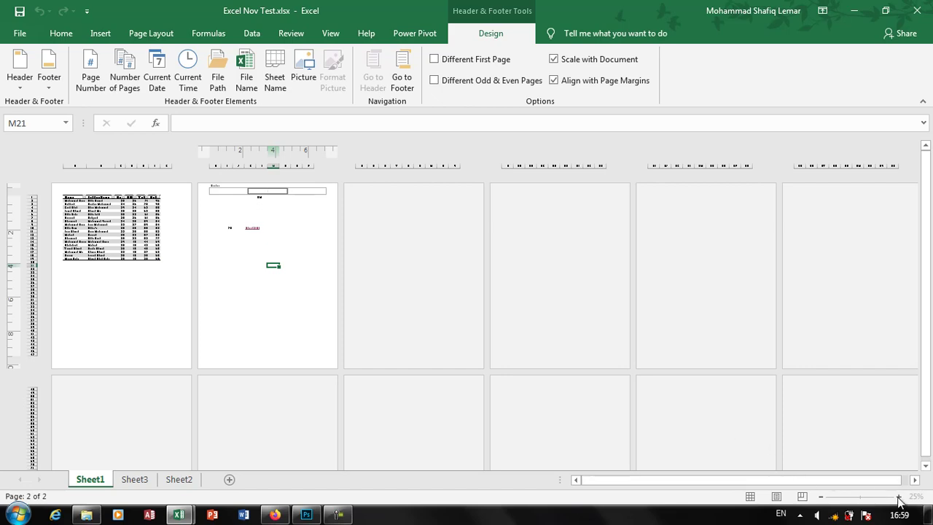
pyautogui.click(252, 230)
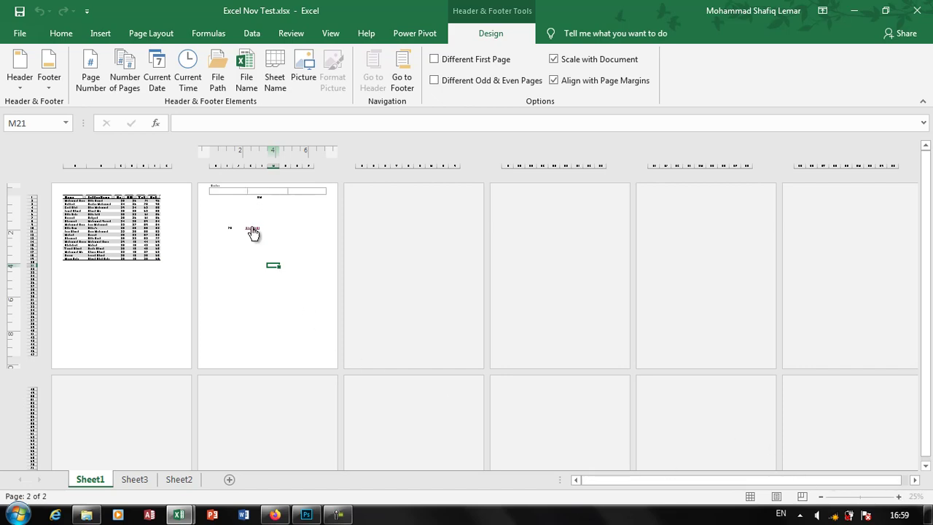
pyautogui.scroll(5, 249, 229)
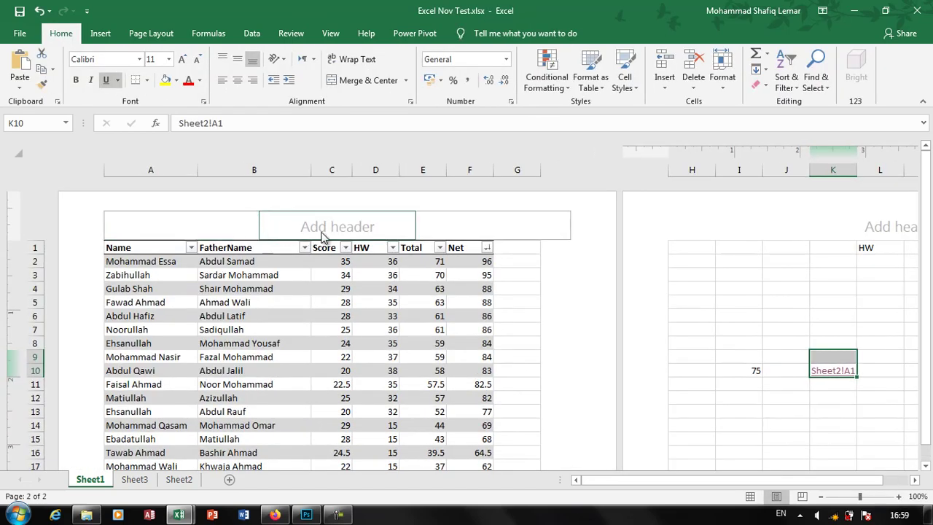
pyautogui.click(319, 226)
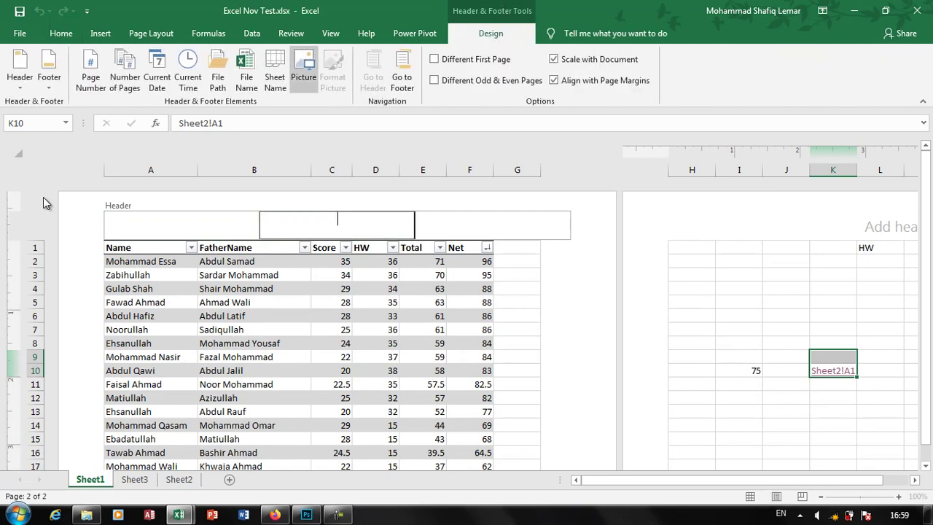
# - Number the centre header as 'page of total pages', showing 1 of 2
pyautogui.click(92, 73)
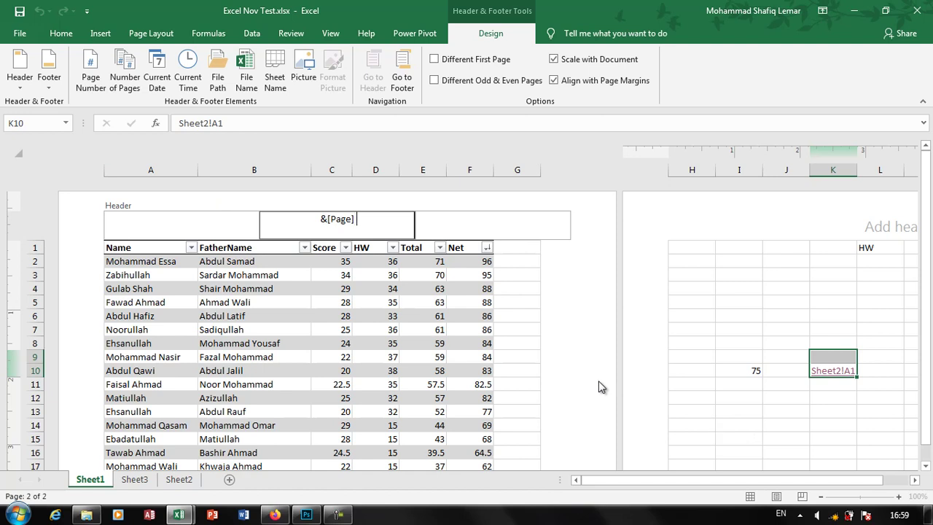
pyautogui.write('of')
pyautogui.click(122, 76)
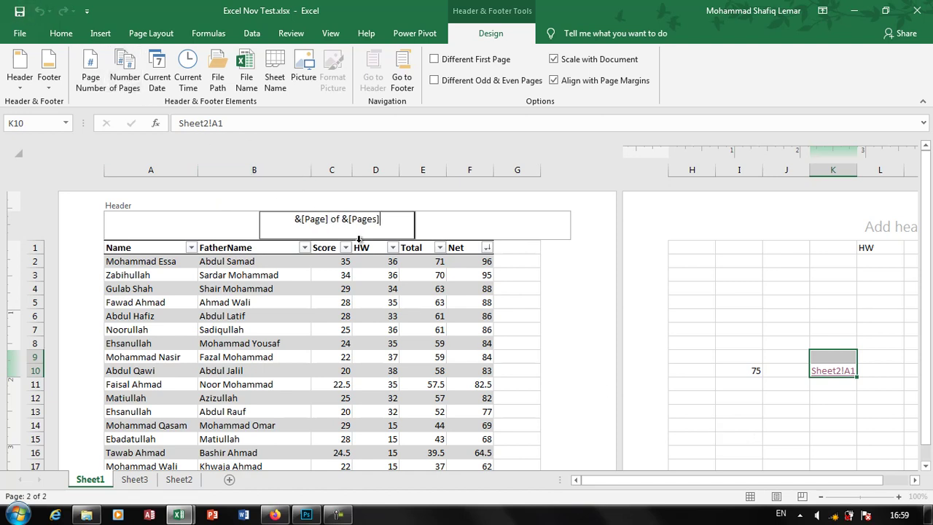
pyautogui.click(503, 290)
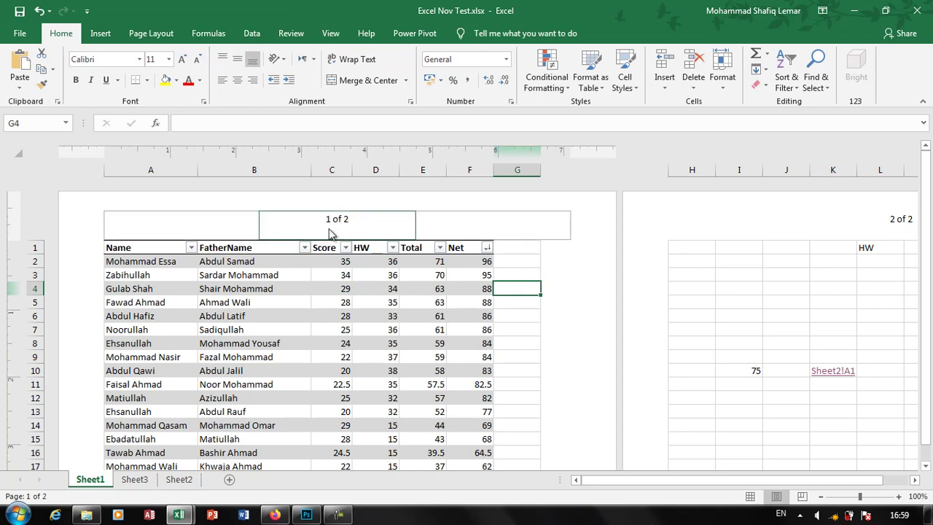
# - Enter 's' in cell U3 so the printout extends to a third page, giving 1 of 3
pyautogui.scroll(-15, 664, 328)
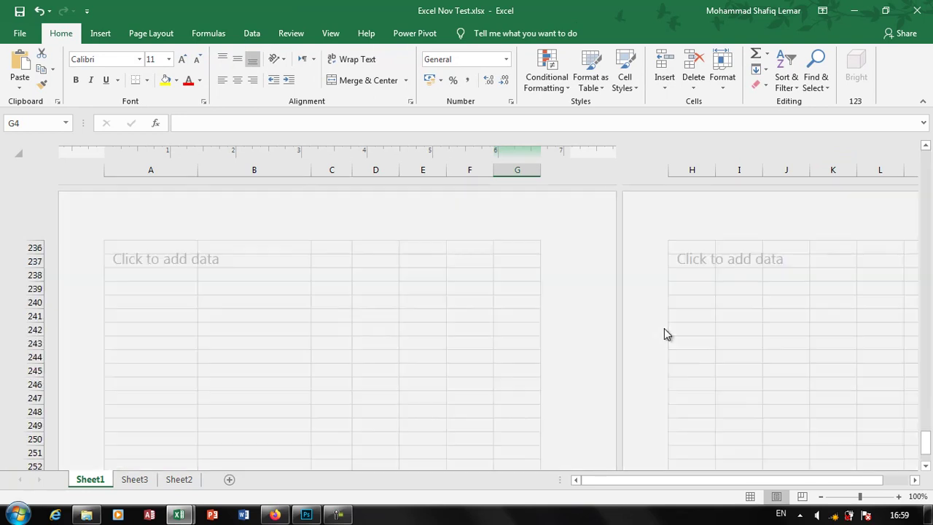
pyautogui.press('alt')
pyautogui.click(353, 315)
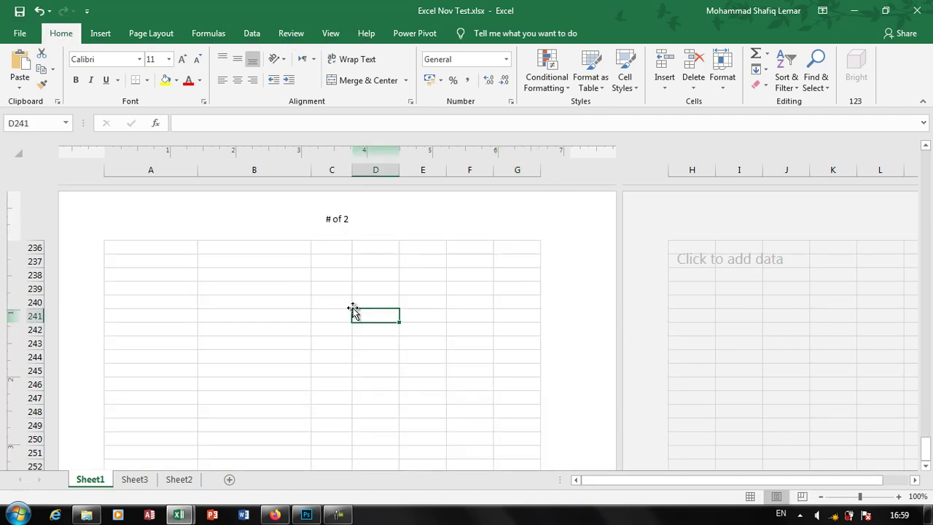
pyautogui.press('Home')
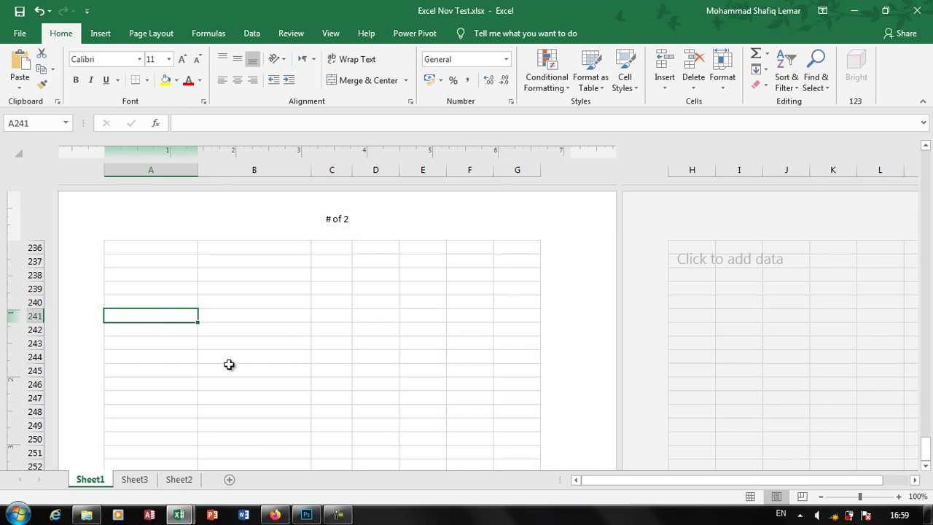
pyautogui.scroll(20, 141, 248)
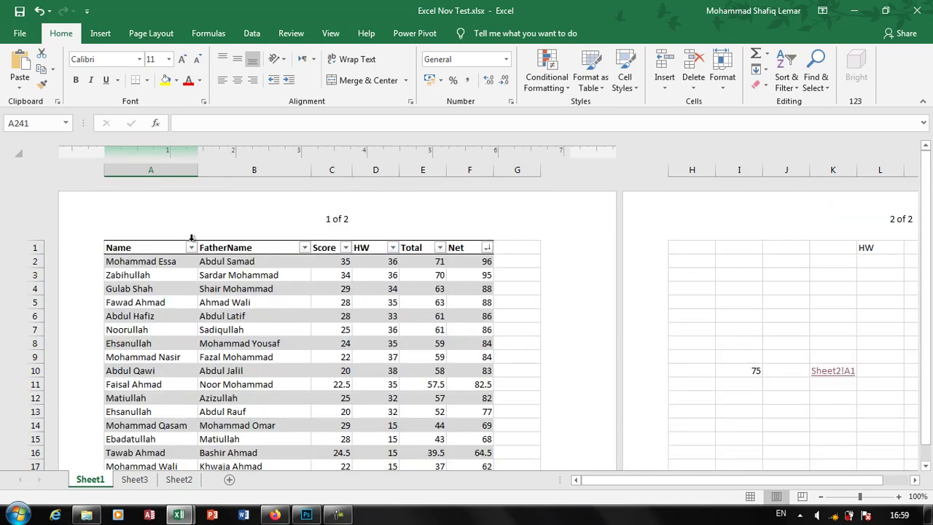
pyautogui.click(754, 278)
pyautogui.press('Right')
pyautogui.press('Right')
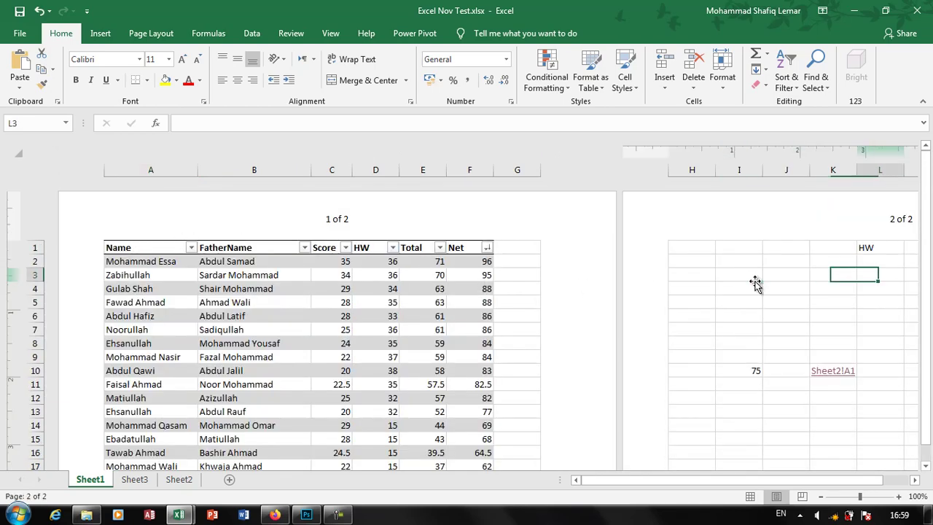
pyautogui.press('Right')
pyautogui.press('Right')
pyautogui.press('Right')
pyautogui.press('Right')
pyautogui.press('Right')
pyautogui.press('Right')
pyautogui.press('Left')
pyautogui.press('Left')
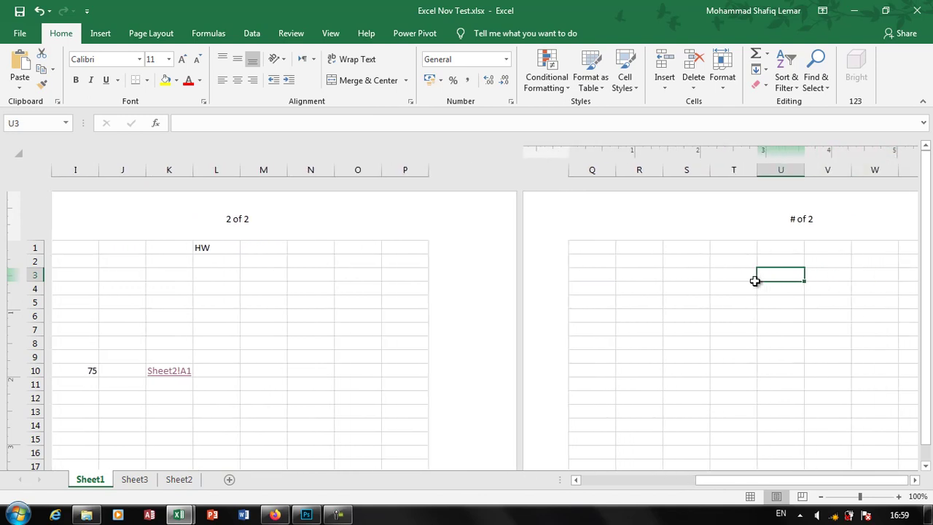
pyautogui.write('s')
pyautogui.click(758, 305)
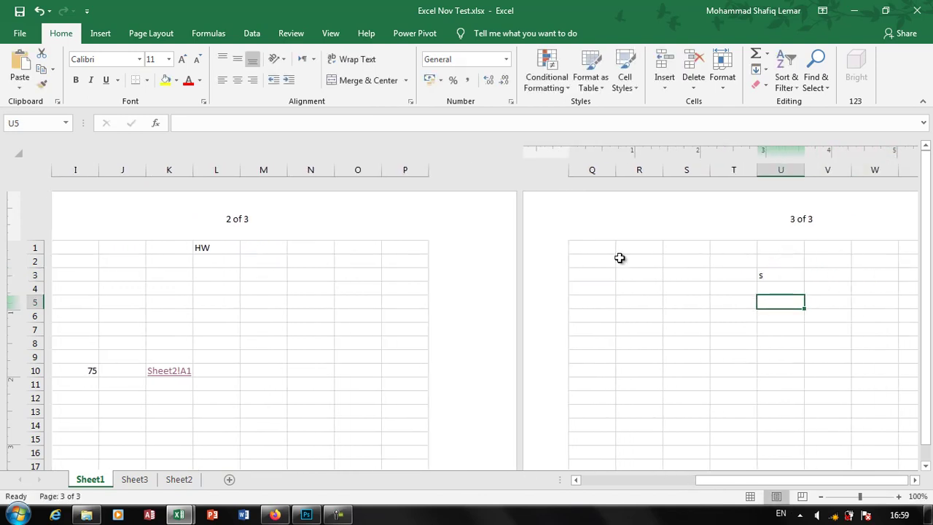
pyautogui.moveTo(725, 481); pyautogui.dragTo(579, 480)
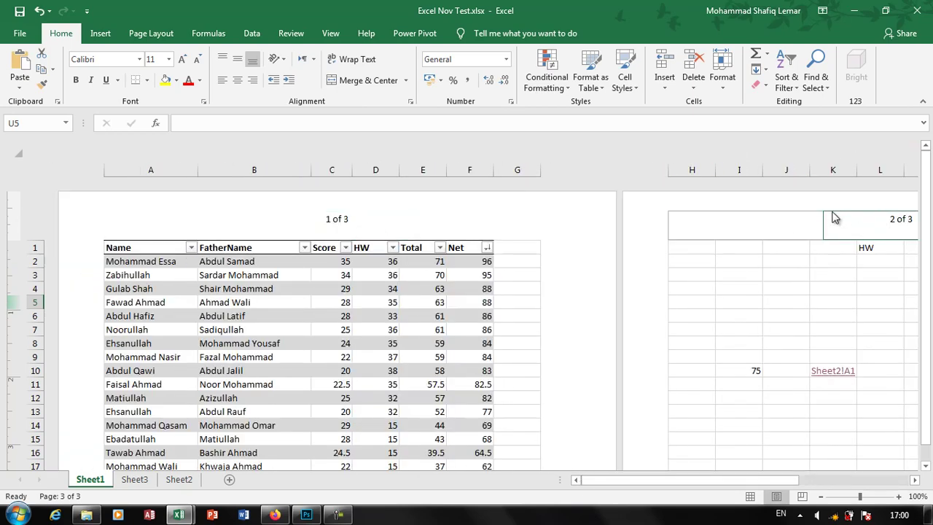
# - Insert the current date into the right header section
pyautogui.click(389, 213)
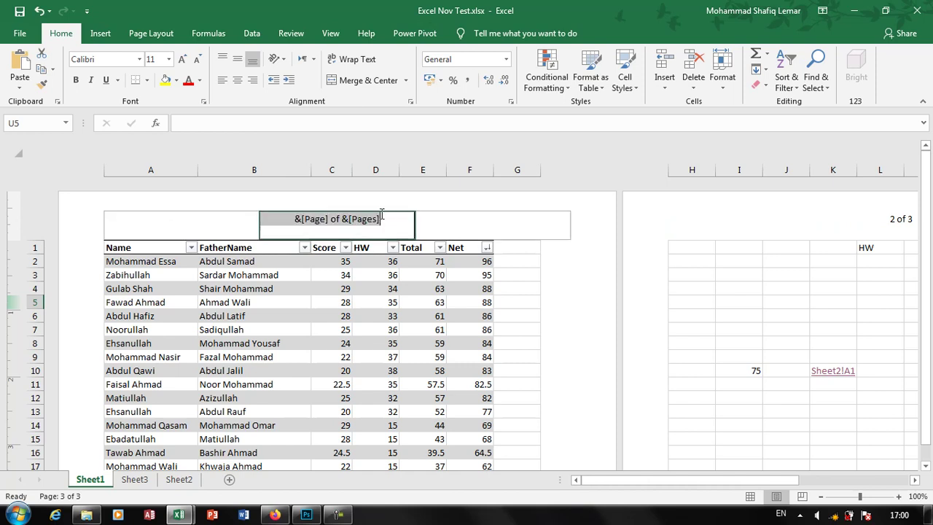
pyautogui.click(434, 217)
pyautogui.click(474, 35)
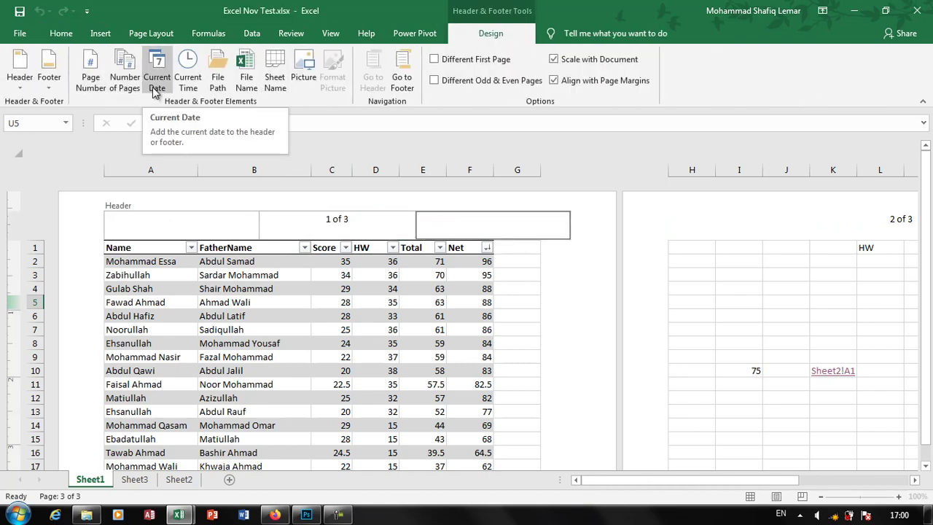
pyautogui.click(156, 82)
# - Put the current time, file path and file name in the left header section
pyautogui.click(207, 223)
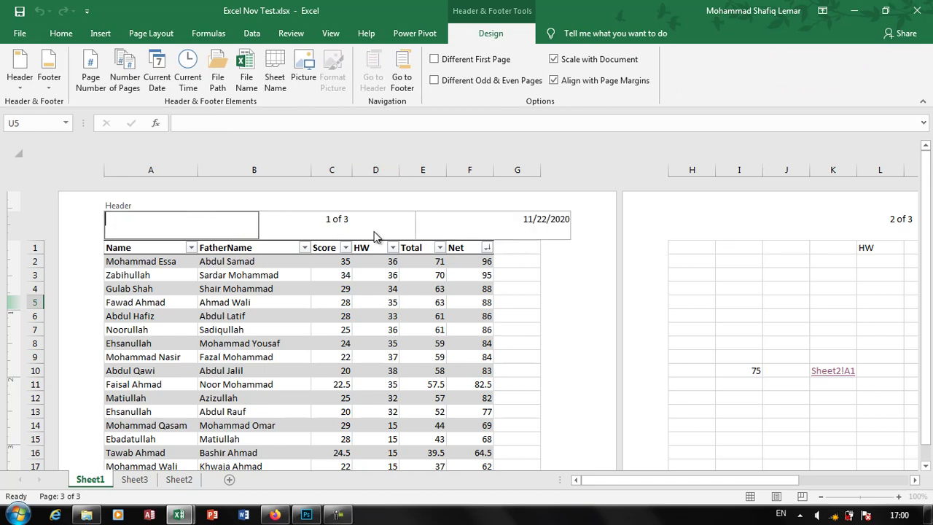
pyautogui.click(188, 78)
pyautogui.click(290, 229)
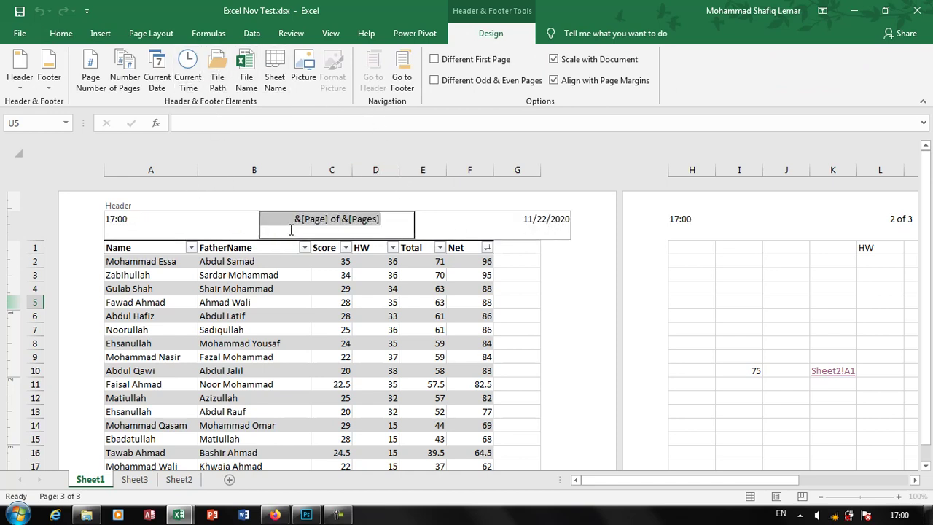
pyautogui.click(171, 226)
pyautogui.click(182, 223)
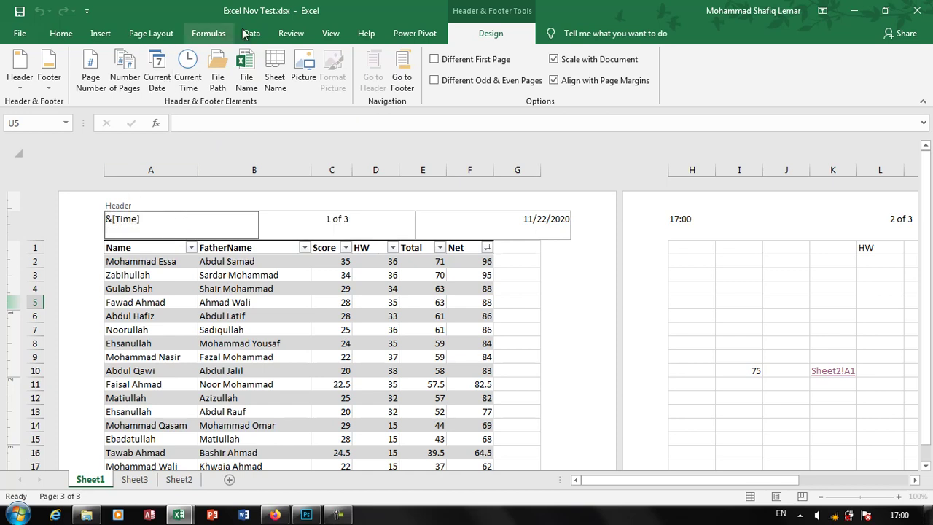
pyautogui.click(217, 73)
pyautogui.click(246, 73)
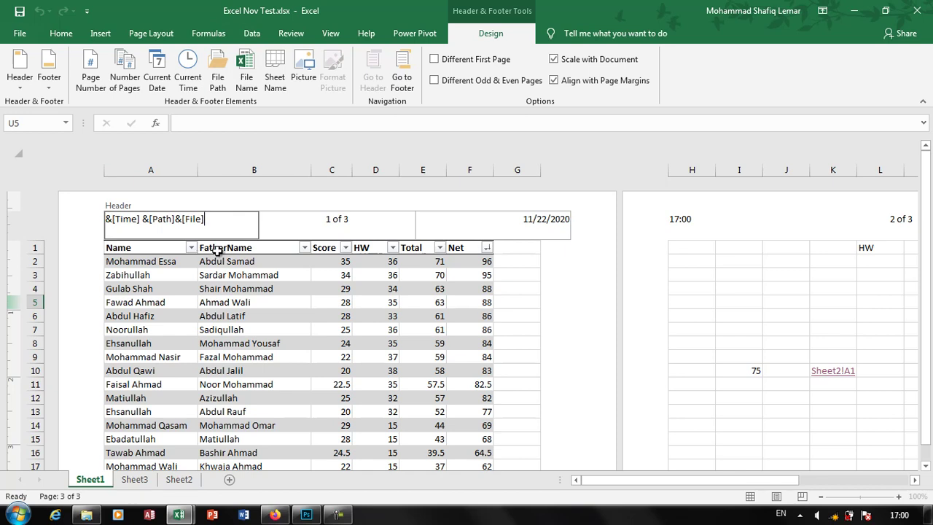
pyautogui.click(217, 250)
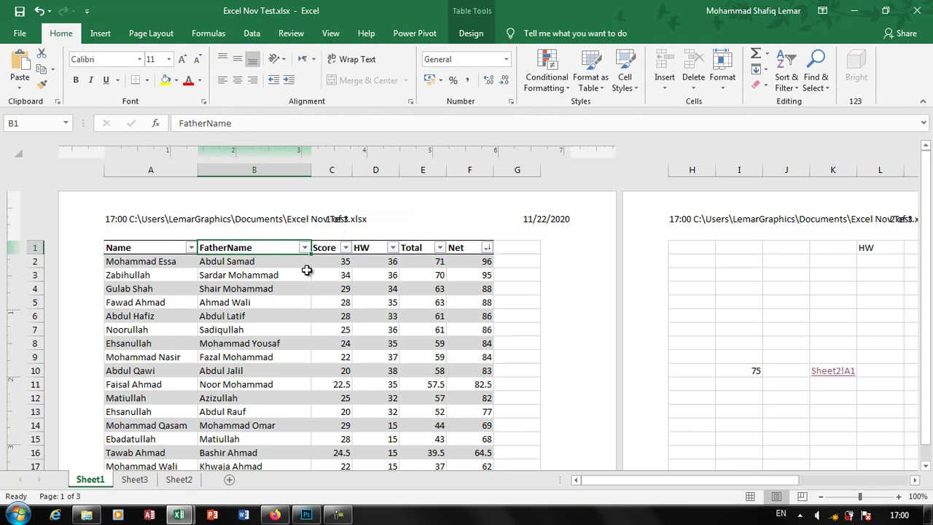
# - Reopen the header's right section holding the date for further editing
pyautogui.click(474, 219)
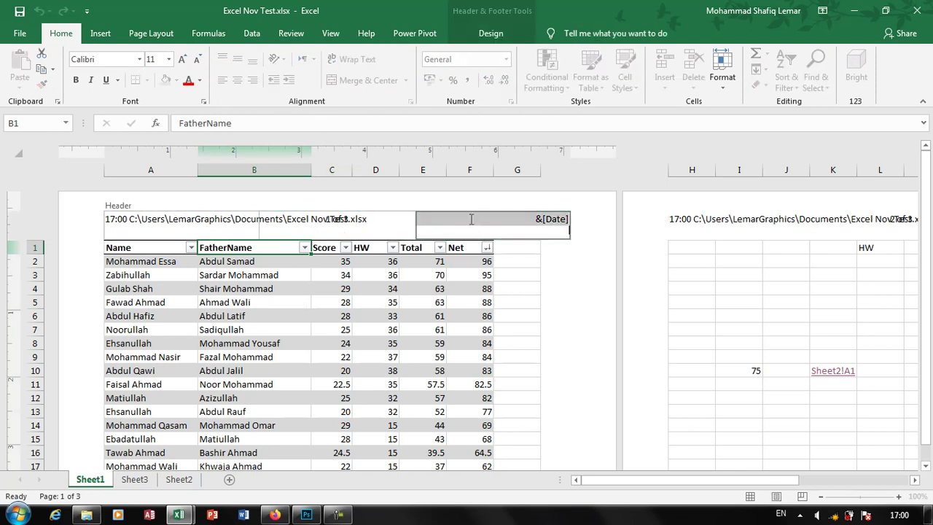
pyautogui.click(479, 33)
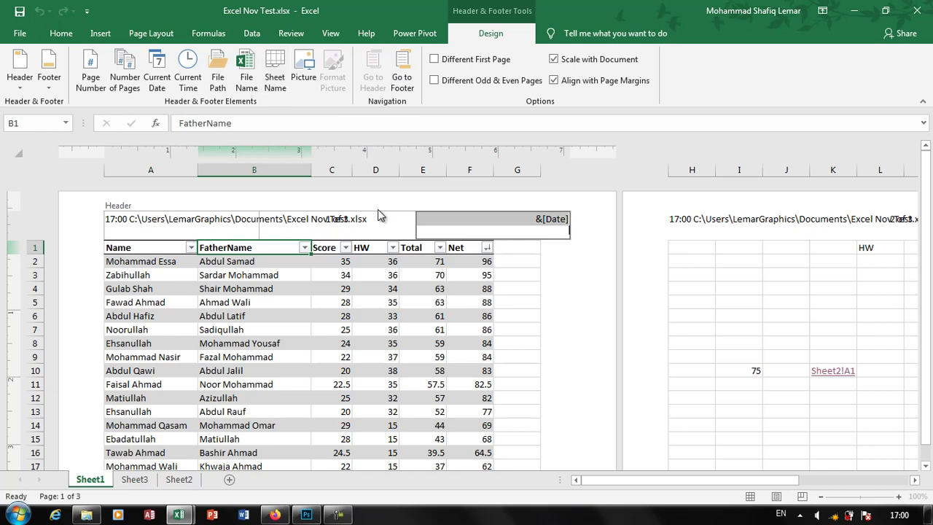
pyautogui.click(101, 34)
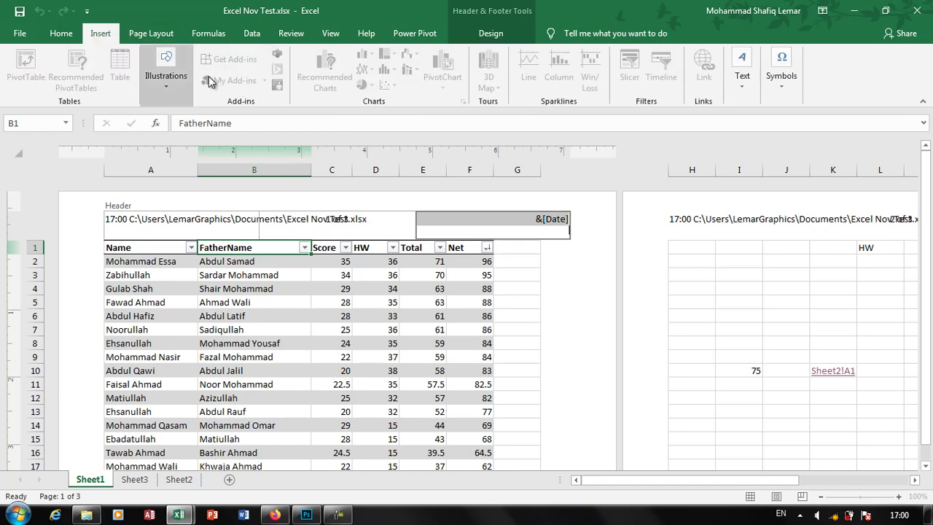